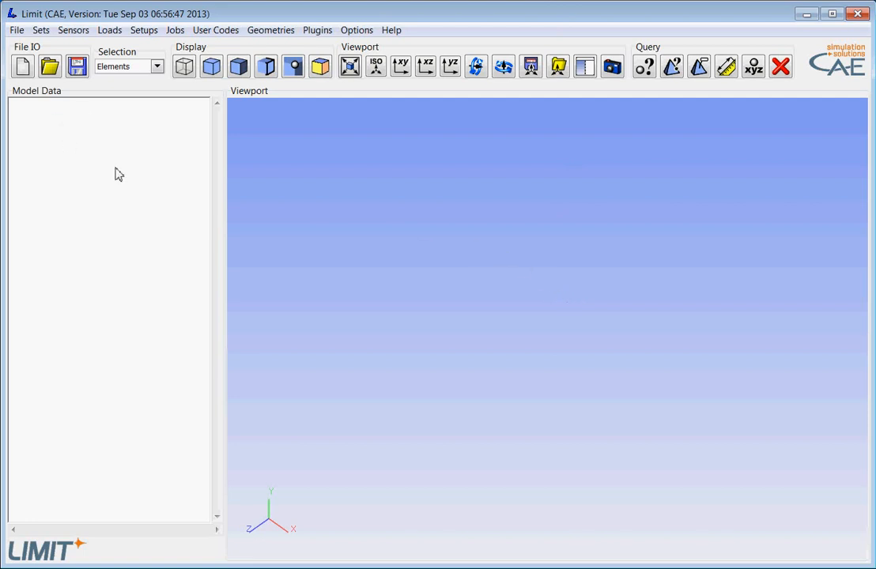
Import the Nastran FE model intersection_tied.bdf from the demos/LIMIT_2013/sensoren folder
{"action": "left_click", "coordinate": [16, 30]}
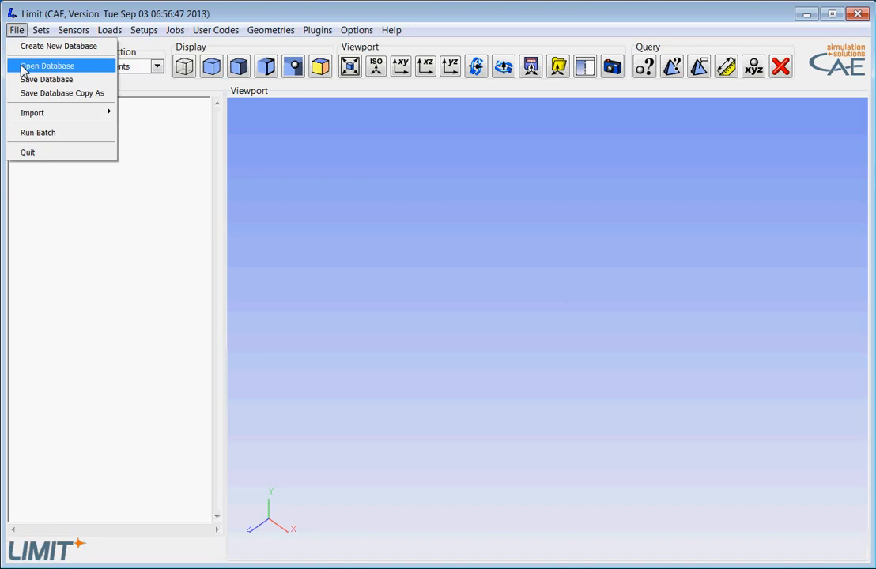
{"action": "mouse_move", "coordinate": [28, 119]}
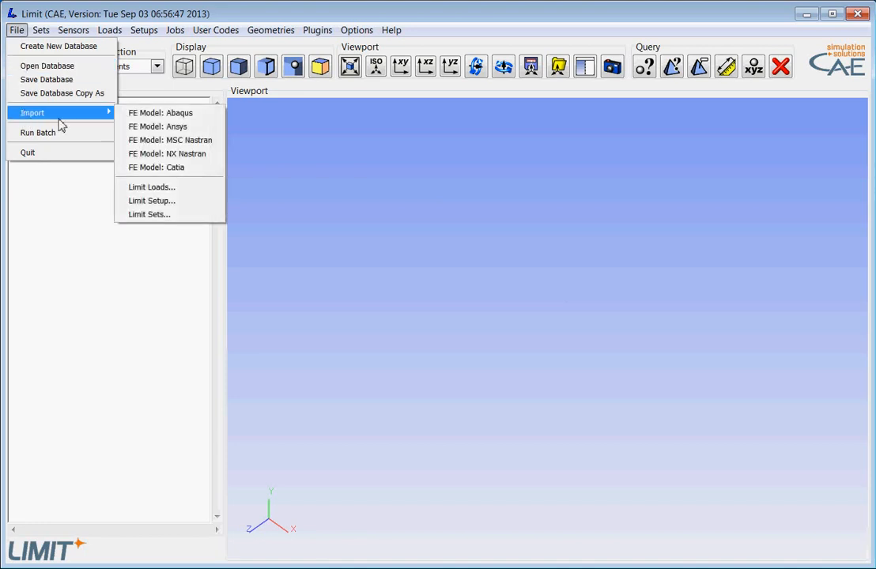
{"action": "left_click", "coordinate": [140, 147]}
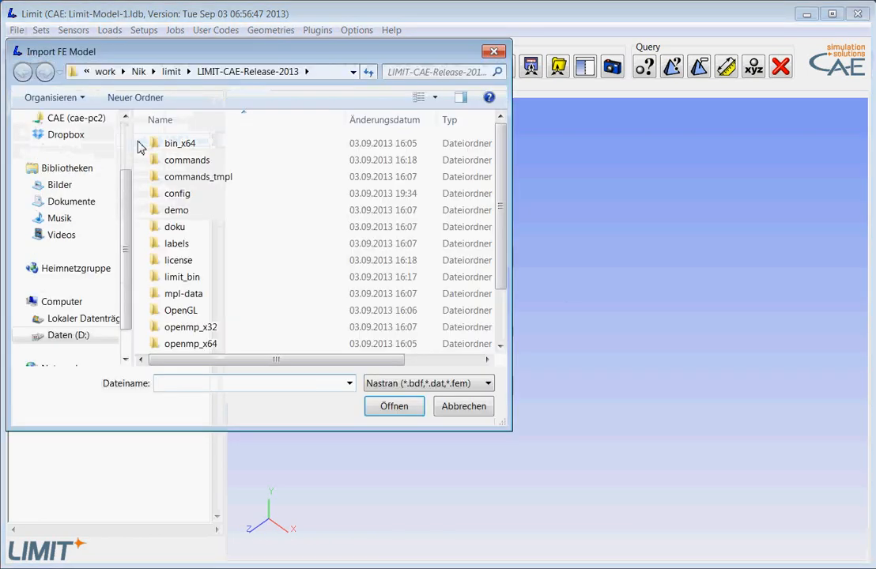
{"action": "left_click", "coordinate": [137, 72]}
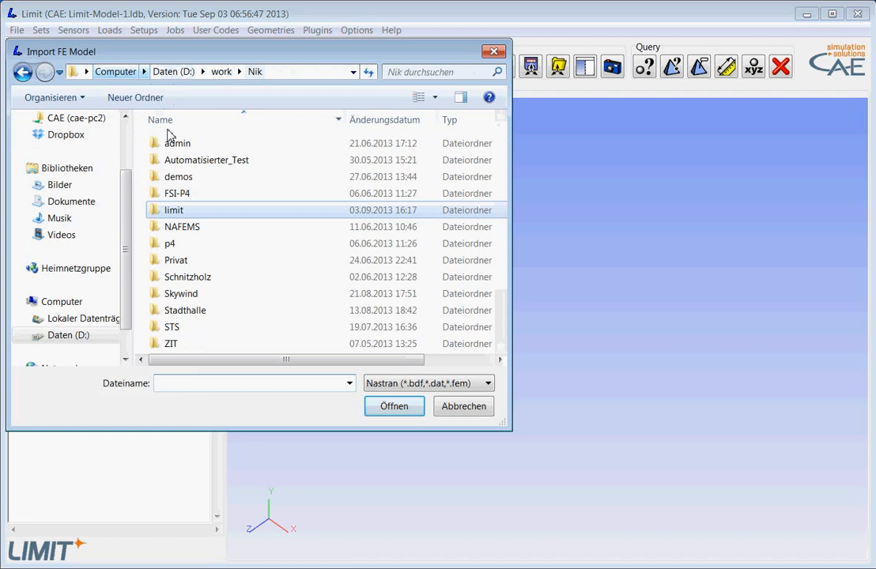
{"action": "double_click", "coordinate": [171, 177]}
{"action": "double_click", "coordinate": [177, 144]}
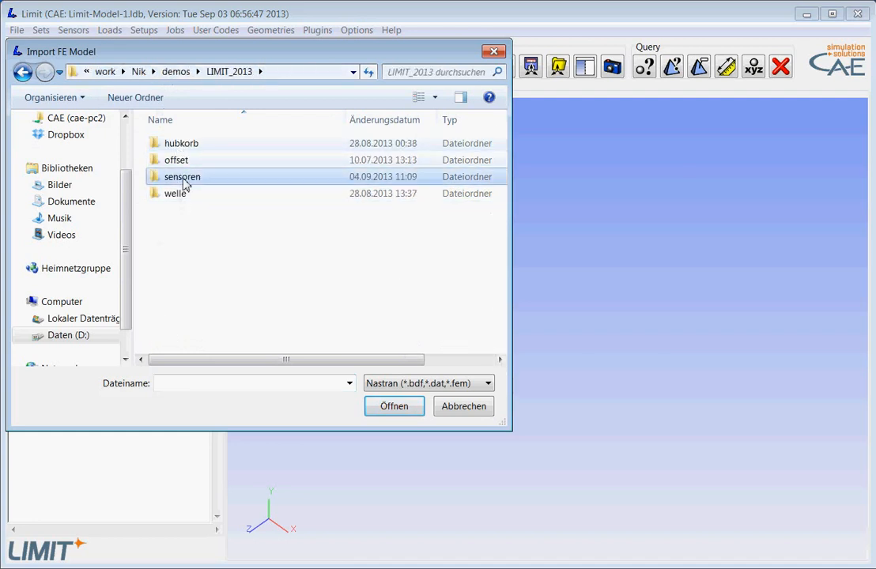
{"action": "double_click", "coordinate": [184, 177]}
{"action": "left_click", "coordinate": [178, 162]}
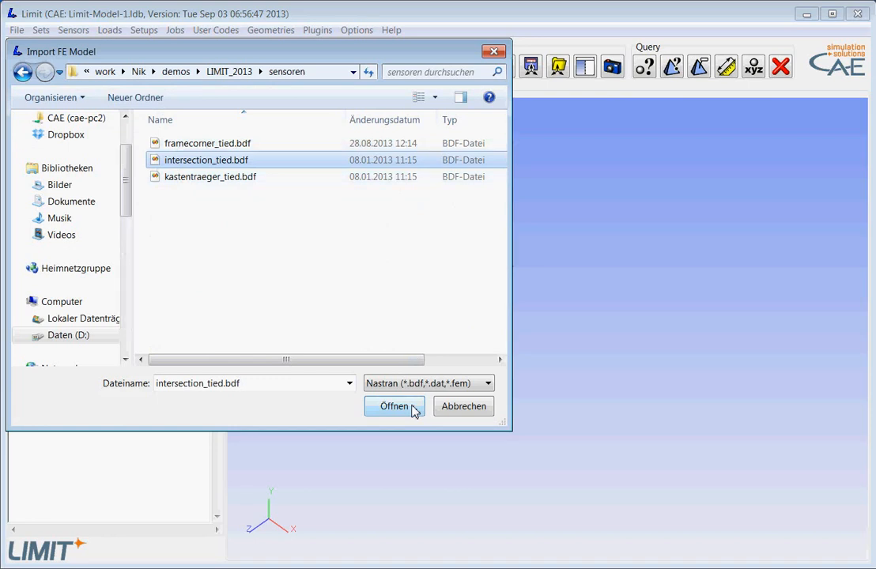
{"action": "left_click", "coordinate": [412, 408]}
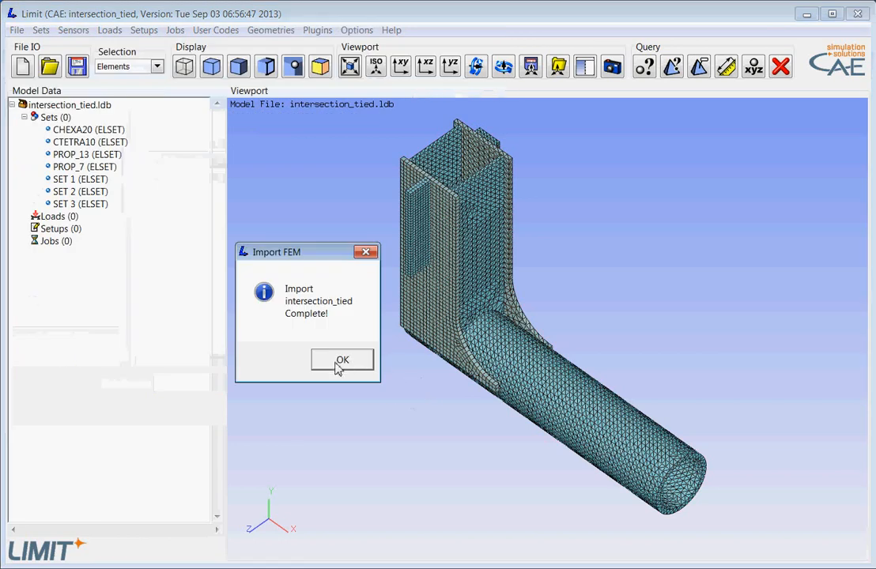
{"action": "left_click", "coordinate": [340, 362]}
Highlight the CHEXA20 and CTETRA10 element sets in the model to see which parts each covers
{"action": "mouse_move", "coordinate": [447, 358]}
{"action": "left_mouse_down"}
{"action": "mouse_move", "coordinate": [518, 256]}
{"action": "mouse_move", "coordinate": [521, 207]}
{"action": "left_mouse_up"}
{"action": "left_click_drag", "start_coordinate": [653, 338], "coordinate": [402, 319]}
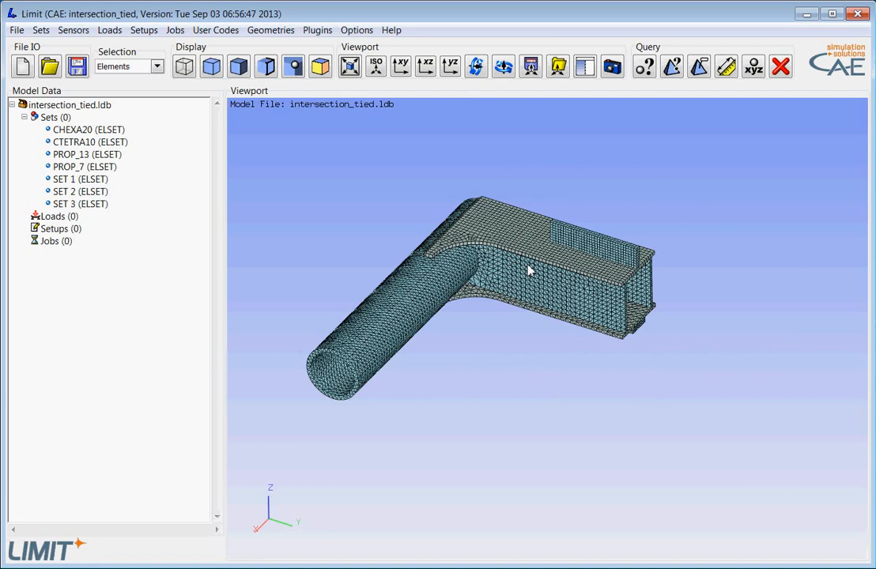
{"action": "mouse_move", "coordinate": [531, 294]}
{"action": "left_mouse_down"}
{"action": "mouse_move", "coordinate": [561, 313]}
{"action": "mouse_move", "coordinate": [567, 342]}
{"action": "mouse_move", "coordinate": [549, 340]}
{"action": "mouse_move", "coordinate": [540, 262]}
{"action": "mouse_move", "coordinate": [538, 349]}
{"action": "left_mouse_up"}
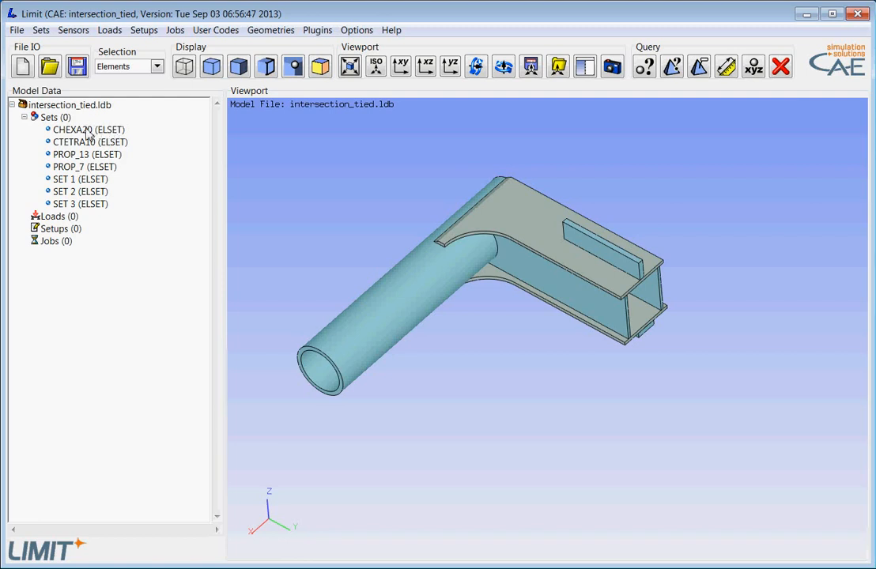
{"action": "left_click", "coordinate": [87, 129]}
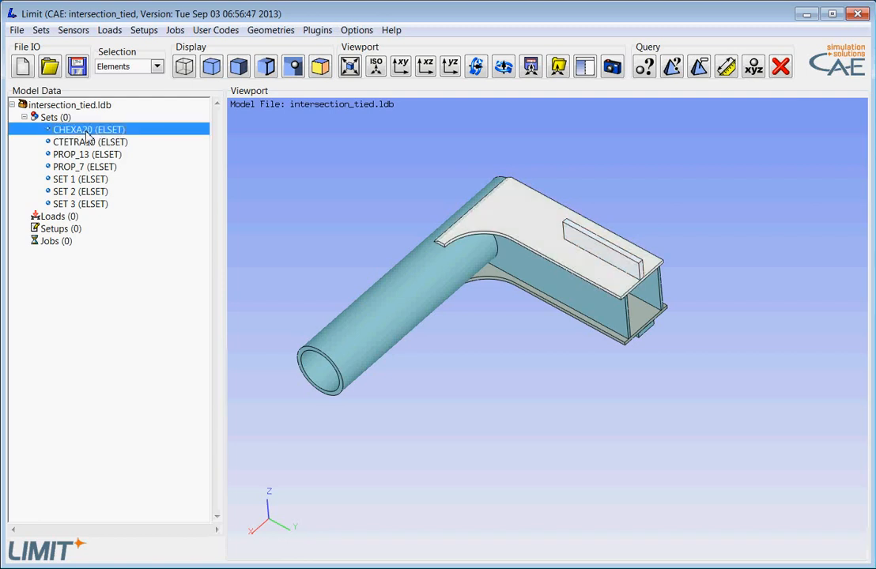
{"action": "left_click_drag", "start_coordinate": [499, 362], "coordinate": [532, 299]}
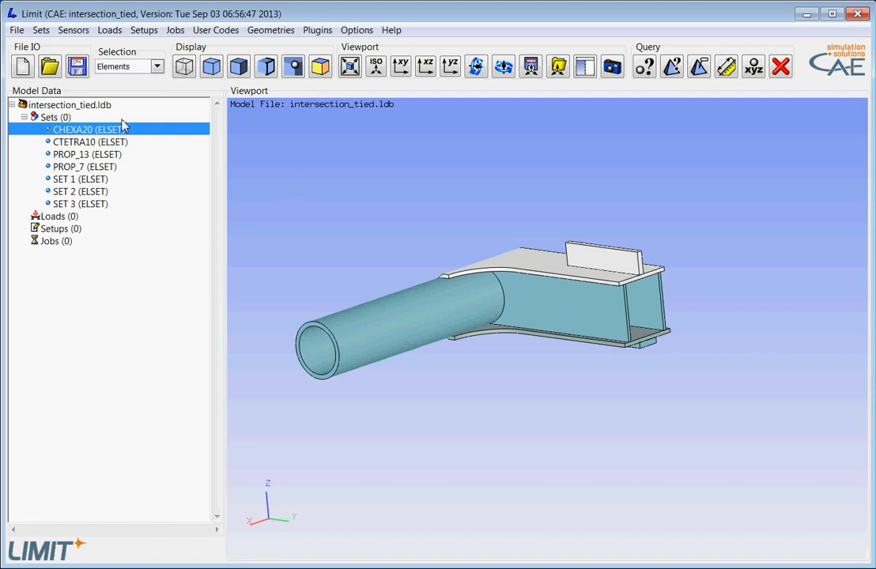
{"action": "left_click", "coordinate": [70, 143]}
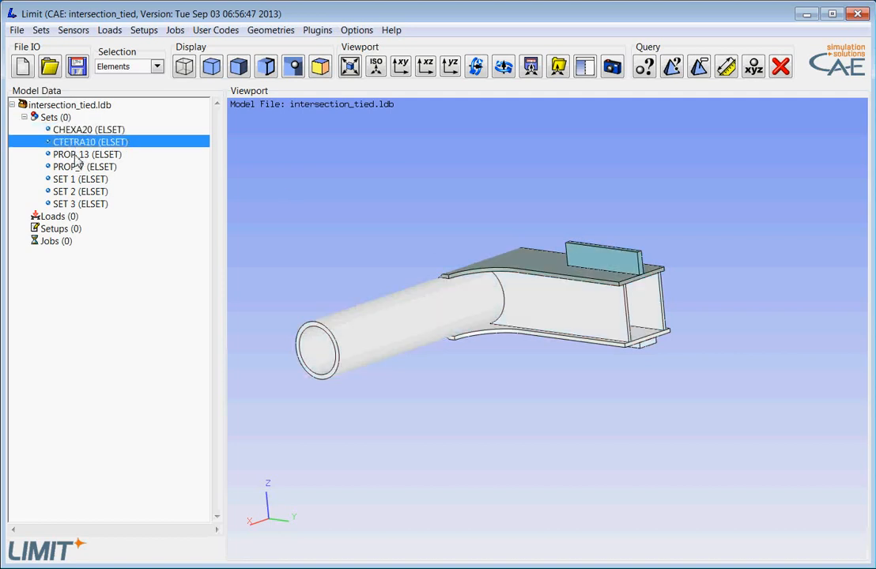
Highlight the PROP_13, PROP_7, SET 1, SET 2 and SET 3 element sets one after another to check their contents
{"action": "left_click", "coordinate": [78, 157]}
{"action": "left_click_drag", "start_coordinate": [466, 241], "coordinate": [465, 254]}
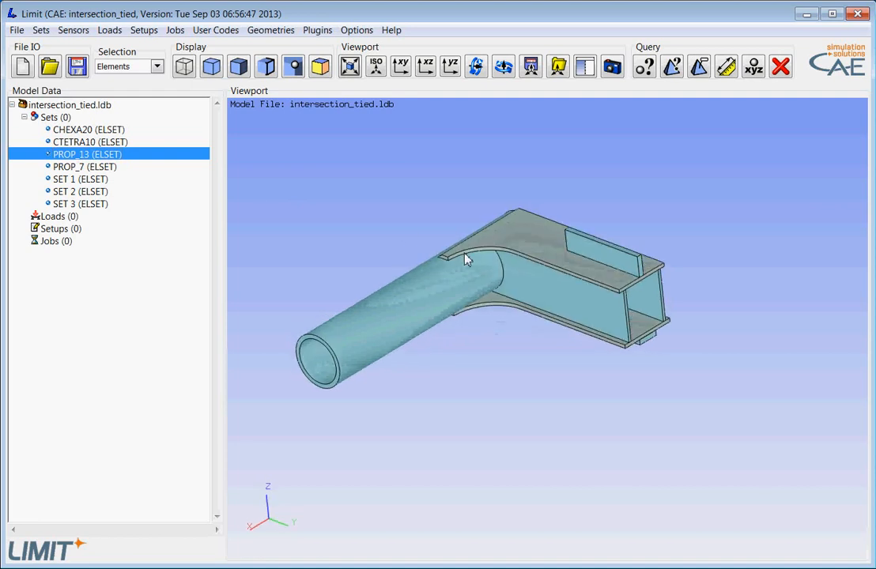
{"action": "left_click", "coordinate": [67, 168]}
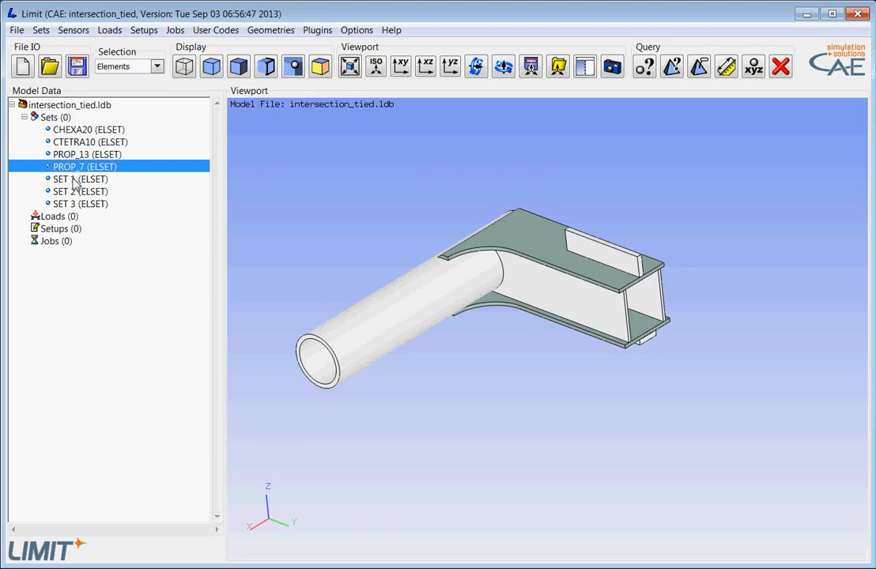
{"action": "left_click", "coordinate": [73, 180]}
{"action": "key", "text": "Down"}
{"action": "key", "text": "Down"}
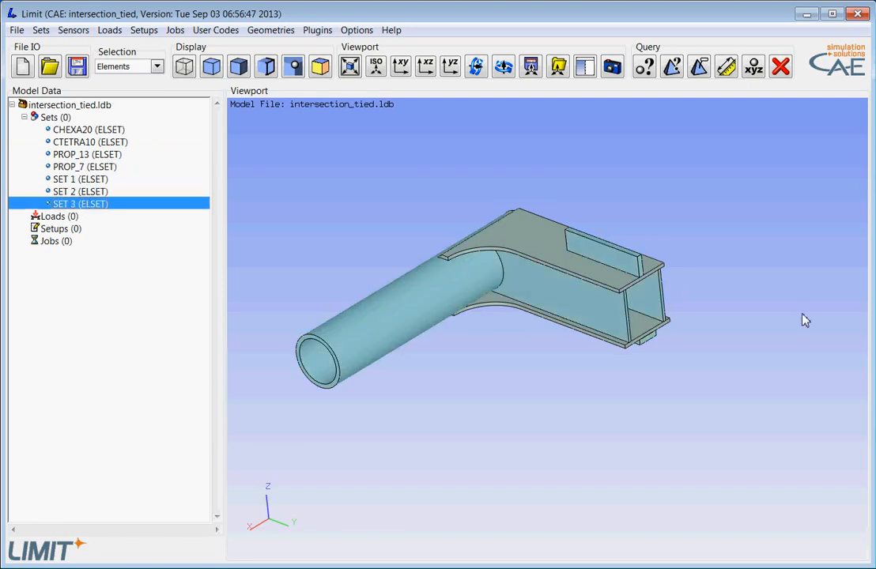
Delete the element sets SET 1, SET 2 and SET 3 from the model
{"action": "left_click_drag", "start_coordinate": [804, 320], "coordinate": [504, 313]}
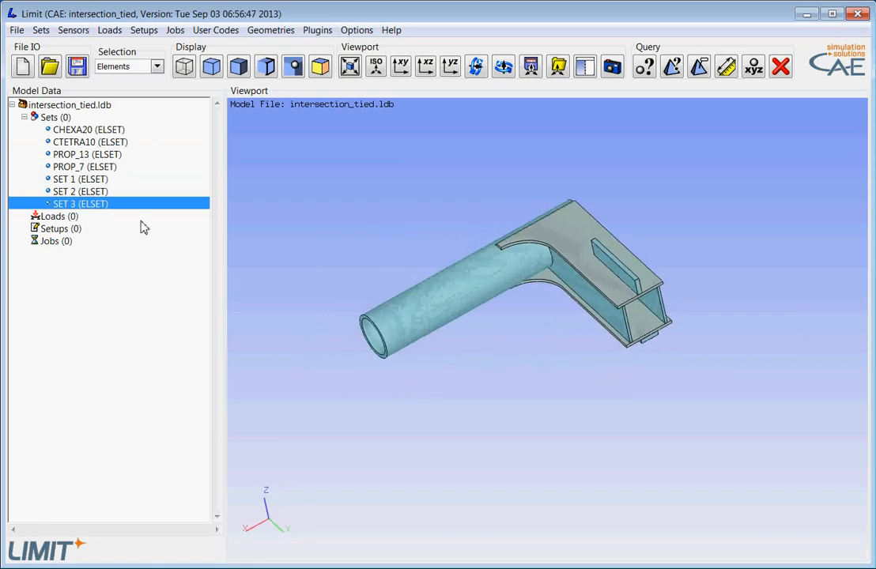
{"action": "left_click", "coordinate": [79, 179]}
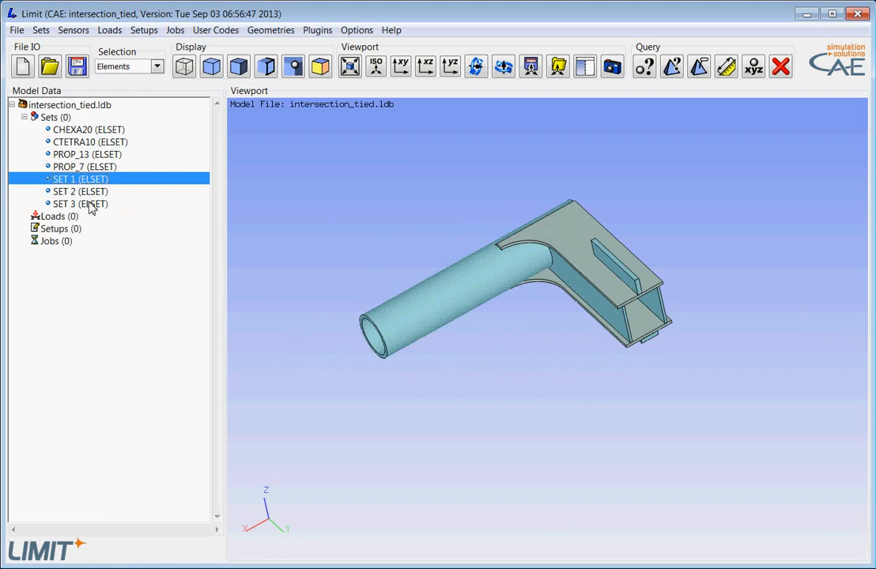
{"action": "left_click", "coordinate": [91, 204], "text": "shift"}
{"action": "right_click", "coordinate": [90, 204]}
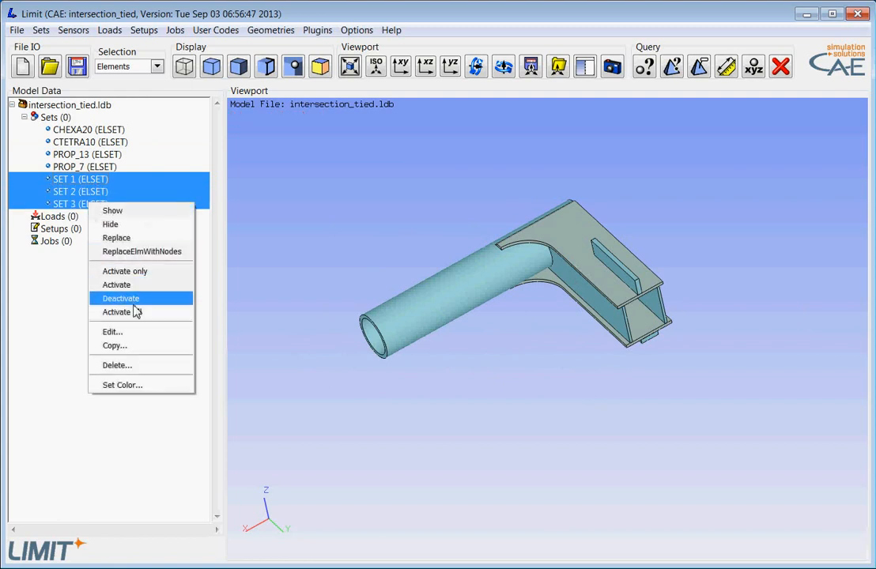
{"action": "left_click", "coordinate": [118, 366]}
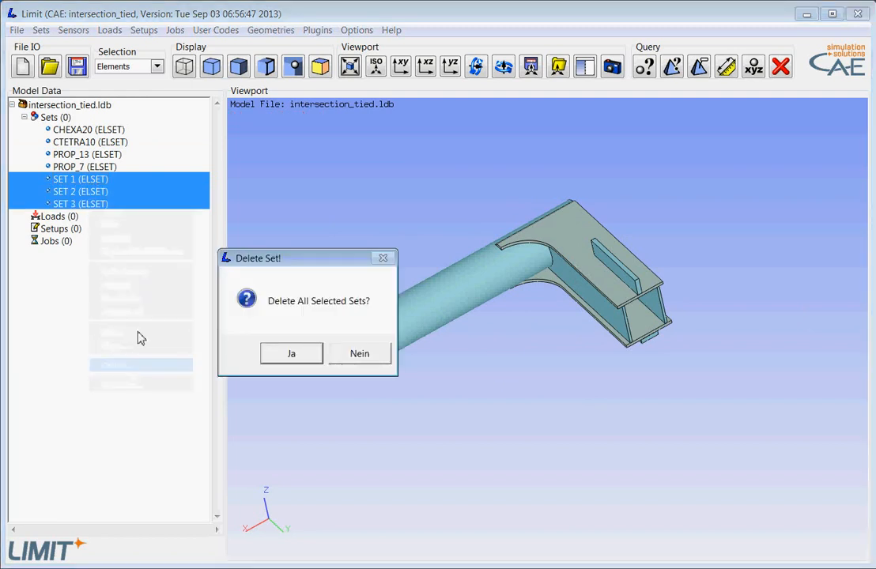
{"action": "left_click", "coordinate": [291, 354]}
Examine the mesh of the box section closely where the web plates meet the upper flange, and review the whole frame corner
{"action": "middle_click_drag", "start_coordinate": [532, 317], "coordinate": [602, 300]}
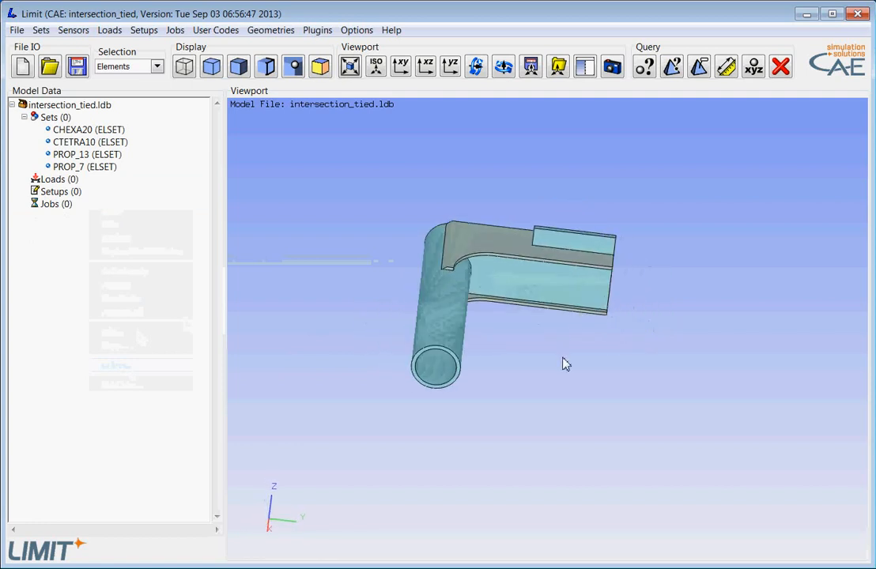
{"action": "middle_click_drag", "start_coordinate": [535, 355], "coordinate": [483, 340]}
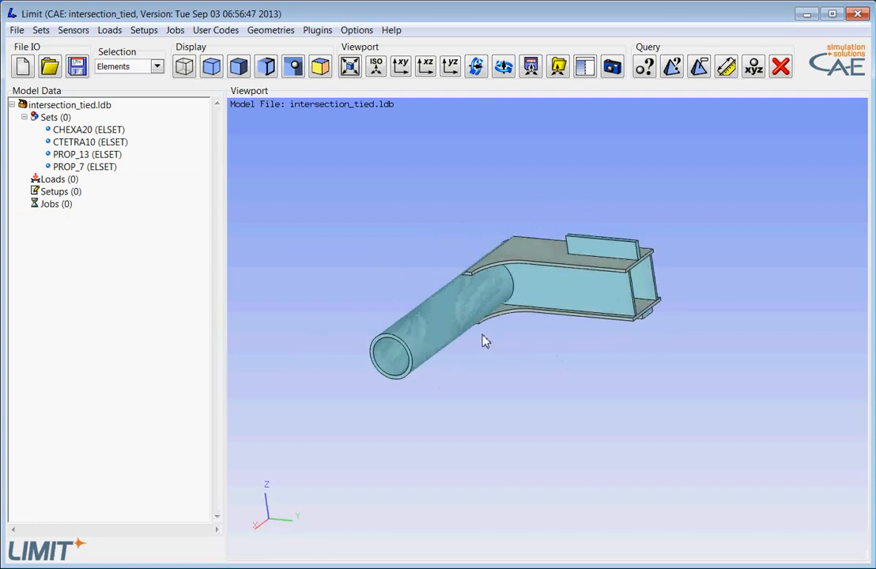
{"action": "scroll", "coordinate": [595, 280], "scroll_direction": "up", "scroll_amount": 3}
{"action": "scroll", "coordinate": [599, 283], "scroll_direction": "up", "scroll_amount": 3}
{"action": "middle_click_drag", "start_coordinate": [631, 313], "coordinate": [594, 303]}
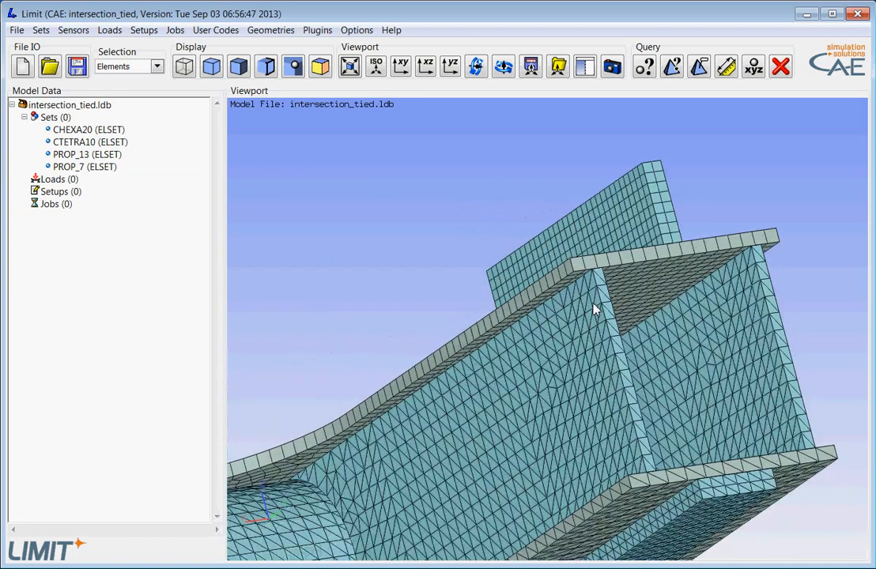
{"action": "scroll", "coordinate": [585, 229], "scroll_direction": "down", "scroll_amount": 3}
{"action": "middle_click_drag", "start_coordinate": [585, 225], "coordinate": [591, 248]}
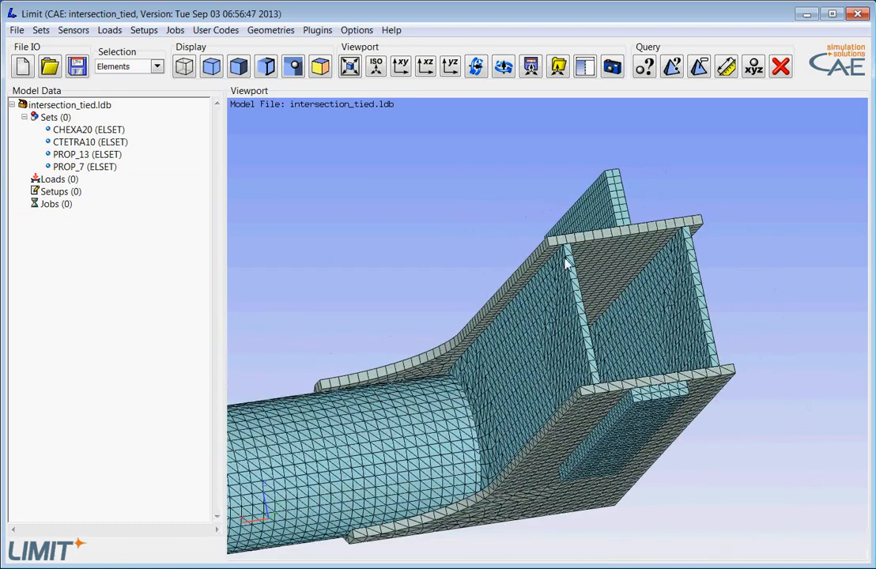
{"action": "scroll", "coordinate": [565, 247], "scroll_direction": "up", "scroll_amount": 2}
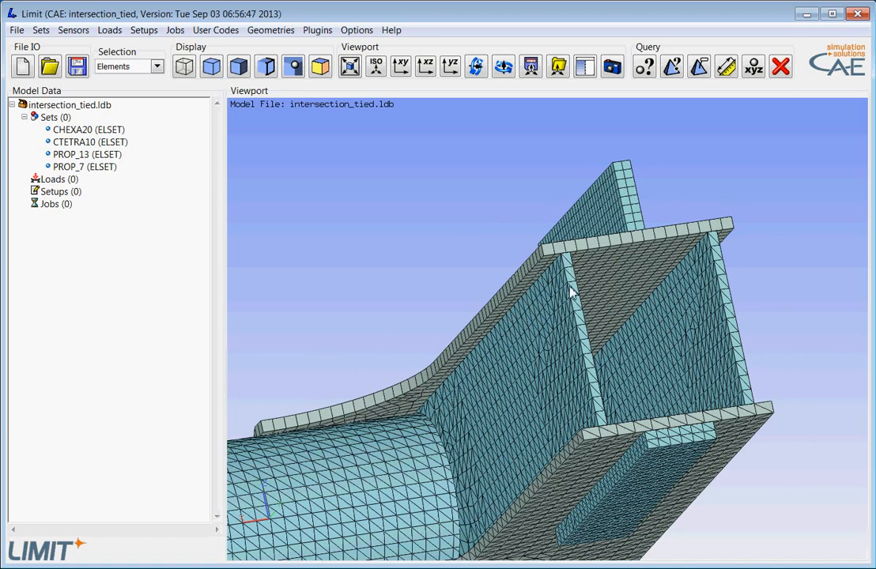
{"action": "left_click_drag", "start_coordinate": [608, 283], "coordinate": [565, 309]}
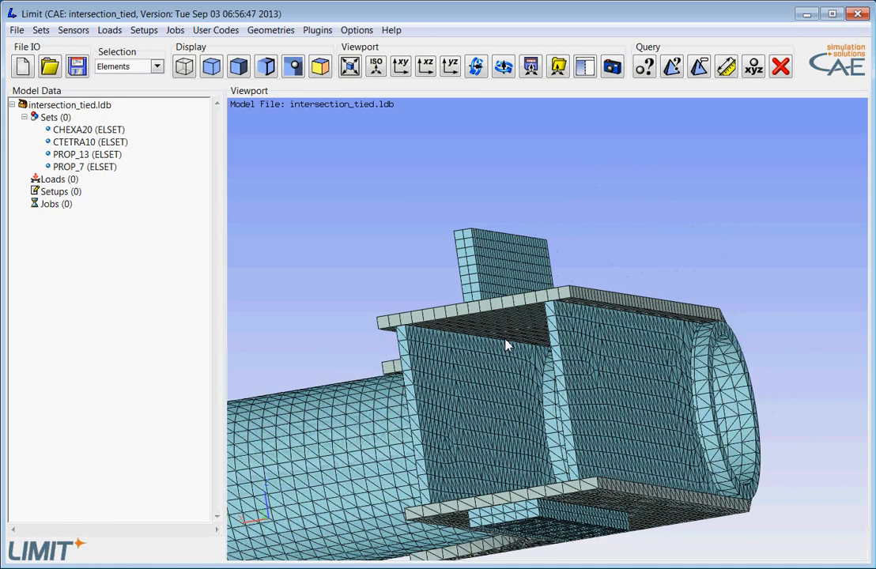
{"action": "mouse_move", "coordinate": [506, 346]}
{"action": "left_mouse_down"}
{"action": "mouse_move", "coordinate": [562, 327]}
{"action": "mouse_move", "coordinate": [561, 317]}
{"action": "left_mouse_up"}
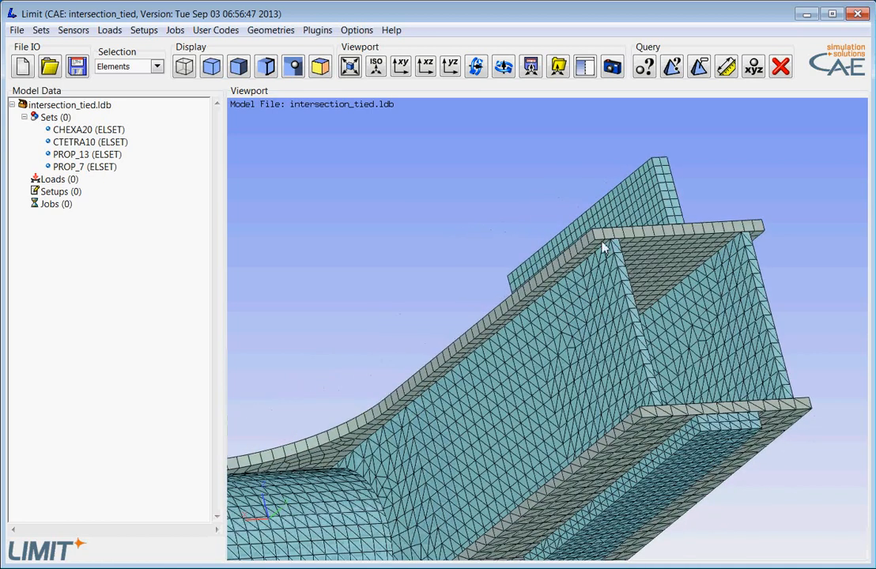
{"action": "left_click_drag", "start_coordinate": [628, 239], "coordinate": [622, 246]}
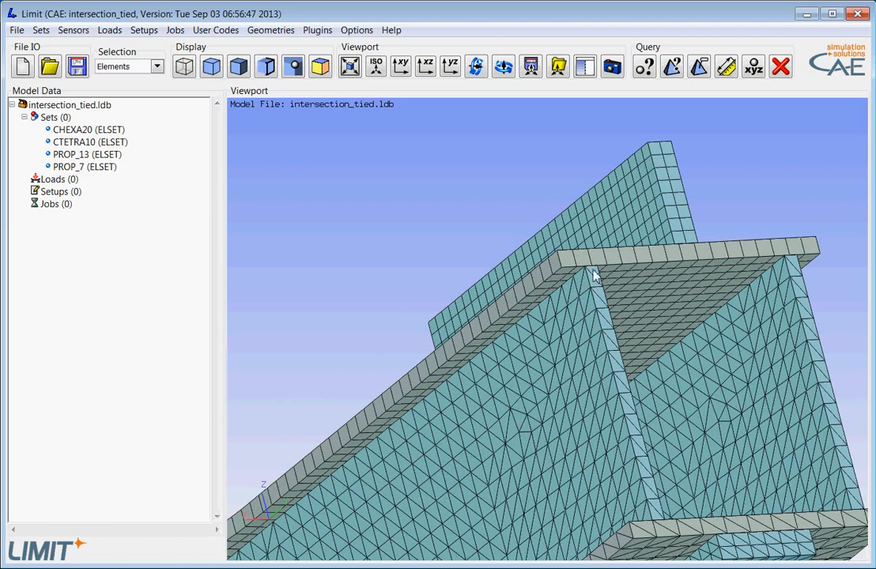
{"action": "mouse_move", "coordinate": [599, 324]}
{"action": "left_mouse_down"}
{"action": "mouse_move", "coordinate": [551, 243]}
{"action": "mouse_move", "coordinate": [555, 280]}
{"action": "mouse_move", "coordinate": [622, 274]}
{"action": "mouse_move", "coordinate": [553, 307]}
{"action": "mouse_move", "coordinate": [588, 294]}
{"action": "mouse_move", "coordinate": [604, 319]}
{"action": "mouse_move", "coordinate": [681, 320]}
{"action": "mouse_move", "coordinate": [628, 334]}
{"action": "mouse_move", "coordinate": [653, 290]}
{"action": "mouse_move", "coordinate": [677, 296]}
{"action": "mouse_move", "coordinate": [674, 286]}
{"action": "mouse_move", "coordinate": [627, 346]}
{"action": "mouse_move", "coordinate": [621, 381]}
{"action": "mouse_move", "coordinate": [652, 364]}
{"action": "mouse_move", "coordinate": [640, 330]}
{"action": "left_mouse_up"}
{"action": "scroll", "coordinate": [681, 320], "scroll_direction": "down", "scroll_amount": 3}
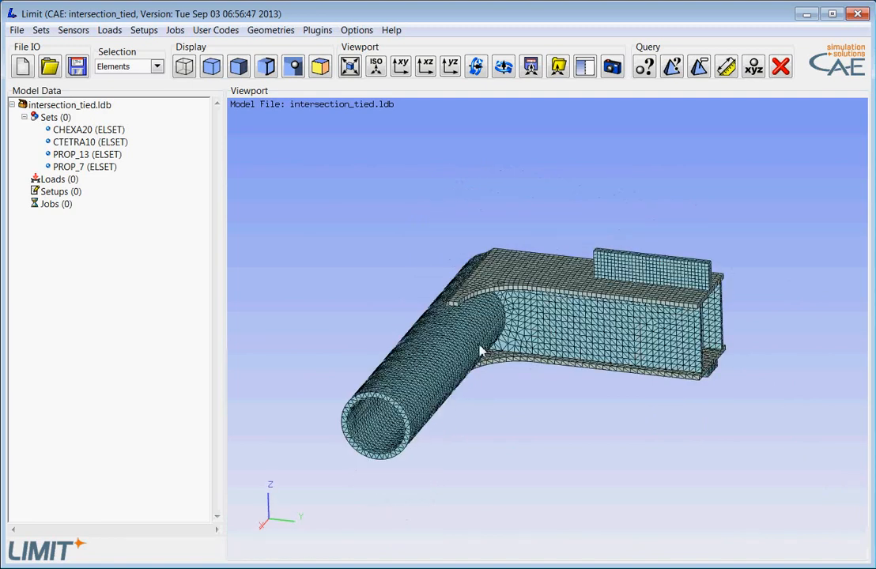
{"action": "left_click_drag", "start_coordinate": [530, 385], "coordinate": [515, 382]}
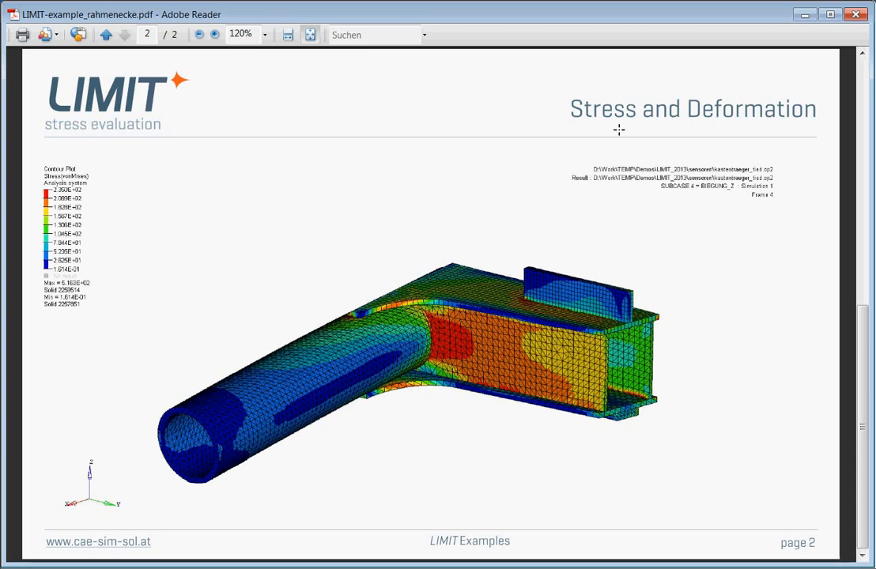
Switch from the stress example PDF back to LIMIT and examine the meshed frame corner and its flange stiffener from several angles
{"action": "left_click", "coordinate": [806, 15]}
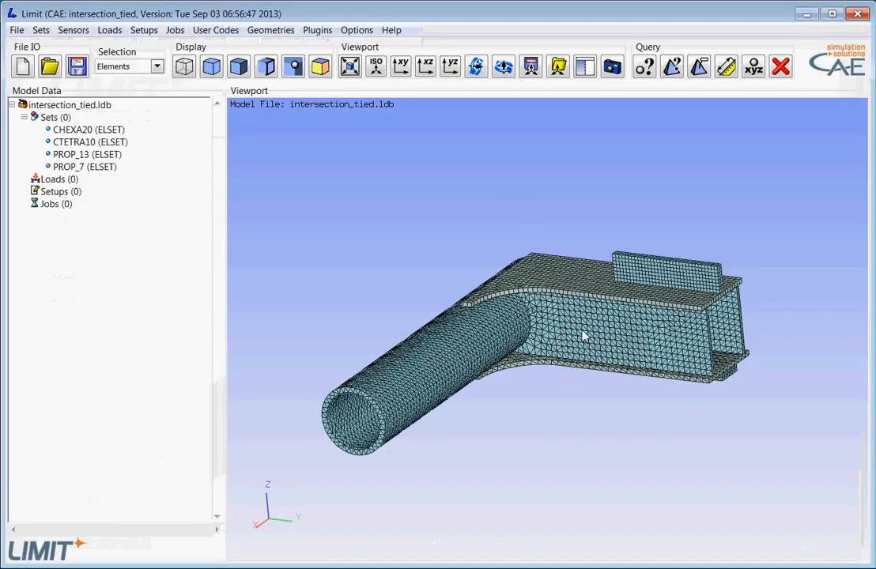
{"action": "mouse_move", "coordinate": [581, 330]}
{"action": "left_mouse_down"}
{"action": "mouse_move", "coordinate": [592, 326]}
{"action": "mouse_move", "coordinate": [594, 300]}
{"action": "mouse_move", "coordinate": [562, 276]}
{"action": "mouse_move", "coordinate": [567, 260]}
{"action": "mouse_move", "coordinate": [599, 262]}
{"action": "mouse_move", "coordinate": [612, 286]}
{"action": "mouse_move", "coordinate": [637, 289]}
{"action": "mouse_move", "coordinate": [604, 293]}
{"action": "mouse_move", "coordinate": [614, 293]}
{"action": "left_mouse_up"}
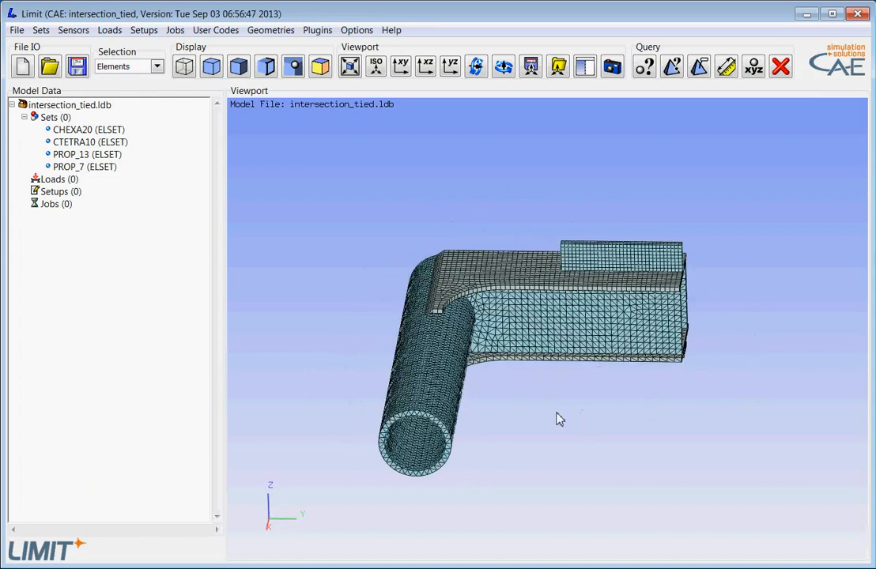
{"action": "mouse_move", "coordinate": [558, 406]}
{"action": "left_mouse_down"}
{"action": "mouse_move", "coordinate": [541, 401]}
{"action": "mouse_move", "coordinate": [540, 364]}
{"action": "mouse_move", "coordinate": [501, 401]}
{"action": "mouse_move", "coordinate": [521, 429]}
{"action": "mouse_move", "coordinate": [537, 417]}
{"action": "left_mouse_up"}
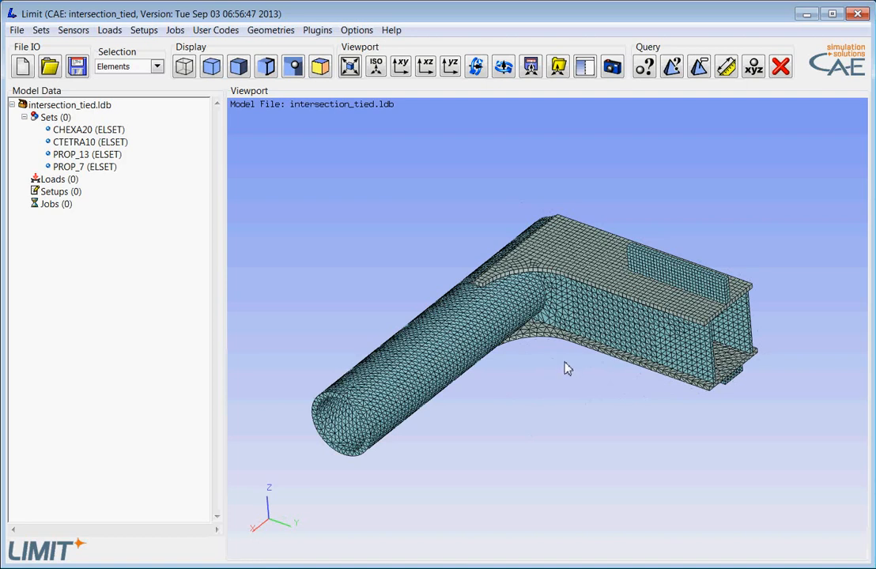
{"action": "left_click_drag", "start_coordinate": [567, 367], "coordinate": [566, 359]}
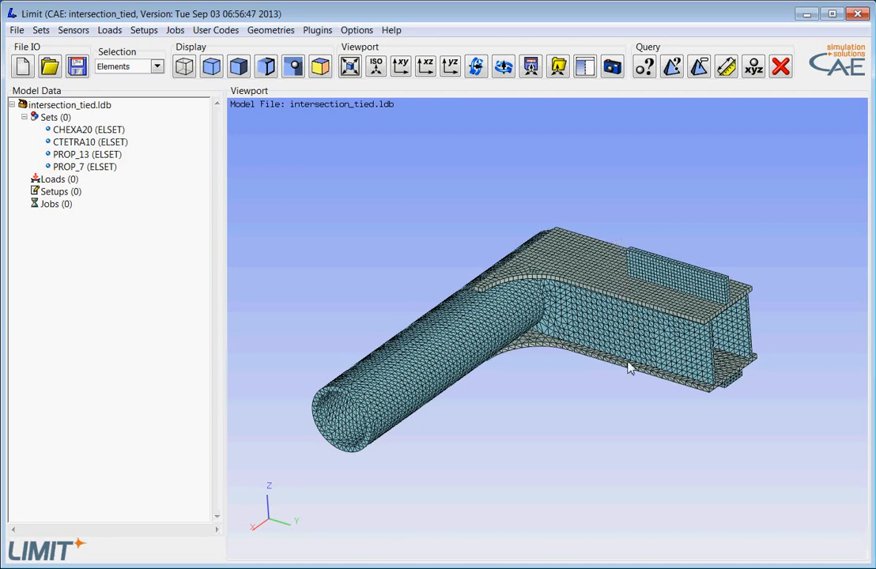
{"action": "middle_click_drag", "start_coordinate": [627, 361], "coordinate": [614, 358]}
{"action": "scroll", "coordinate": [617, 298], "scroll_direction": "up", "scroll_amount": 3}
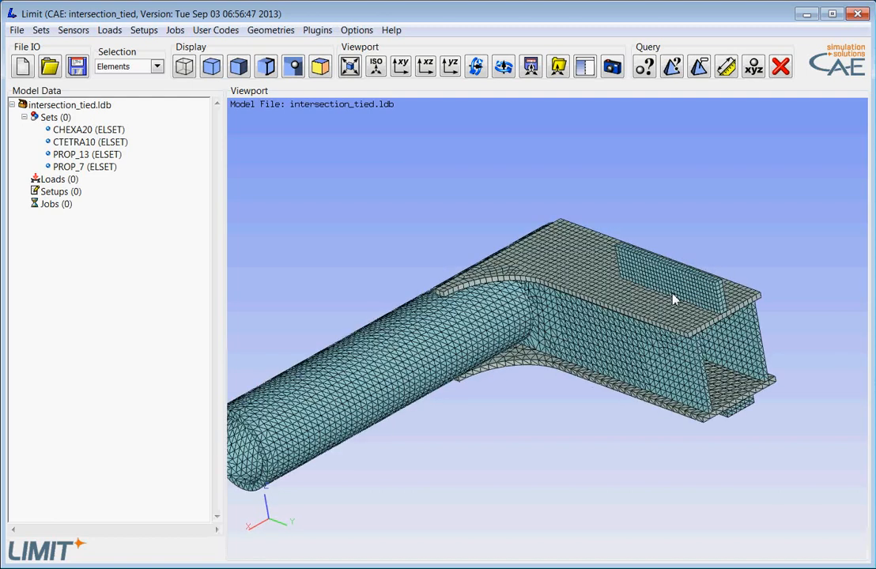
{"action": "middle_click_drag", "start_coordinate": [664, 313], "coordinate": [450, 397]}
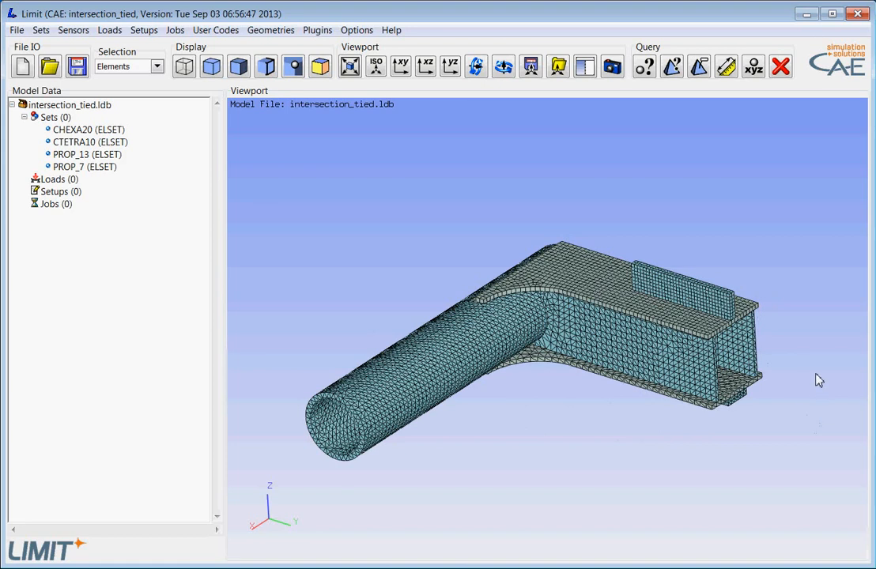
Replace the displayed model with only the CHEXA20 element set, isolating the upper flange and the rib on it
{"action": "middle_click_drag", "start_coordinate": [711, 365], "coordinate": [707, 333]}
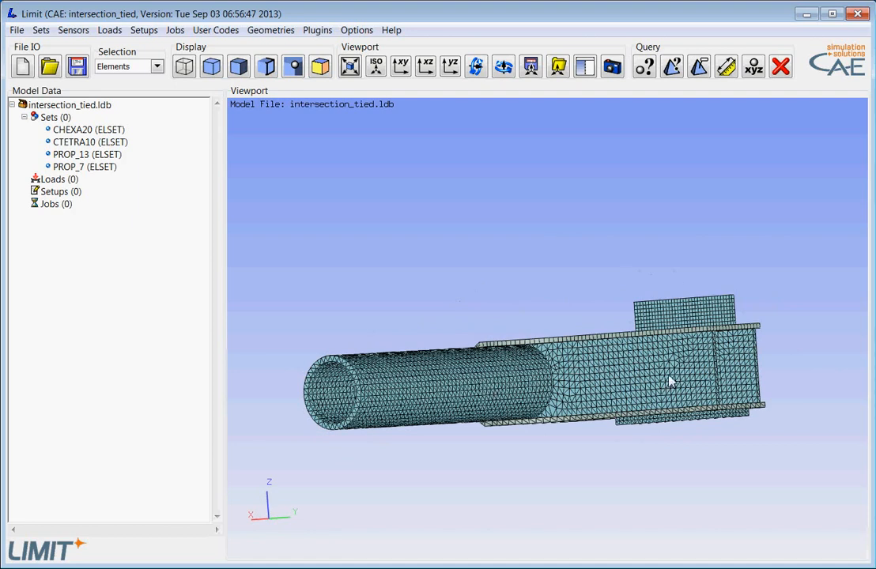
{"action": "middle_click_drag", "start_coordinate": [670, 384], "coordinate": [648, 389]}
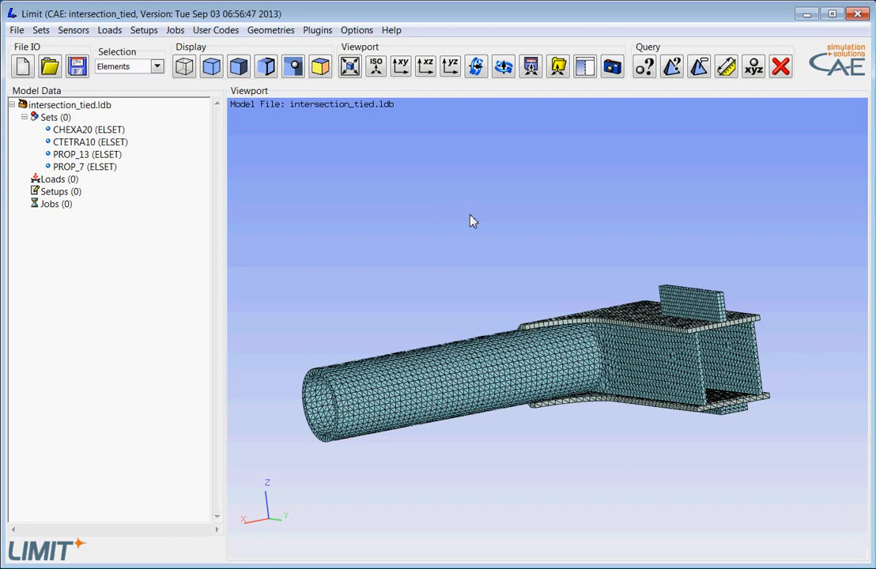
{"action": "mouse_move", "coordinate": [469, 221]}
{"action": "left_mouse_down"}
{"action": "mouse_move", "coordinate": [494, 251]}
{"action": "mouse_move", "coordinate": [532, 250]}
{"action": "mouse_move", "coordinate": [558, 266]}
{"action": "mouse_move", "coordinate": [540, 260]}
{"action": "mouse_move", "coordinate": [528, 271]}
{"action": "mouse_move", "coordinate": [539, 276]}
{"action": "left_mouse_up"}
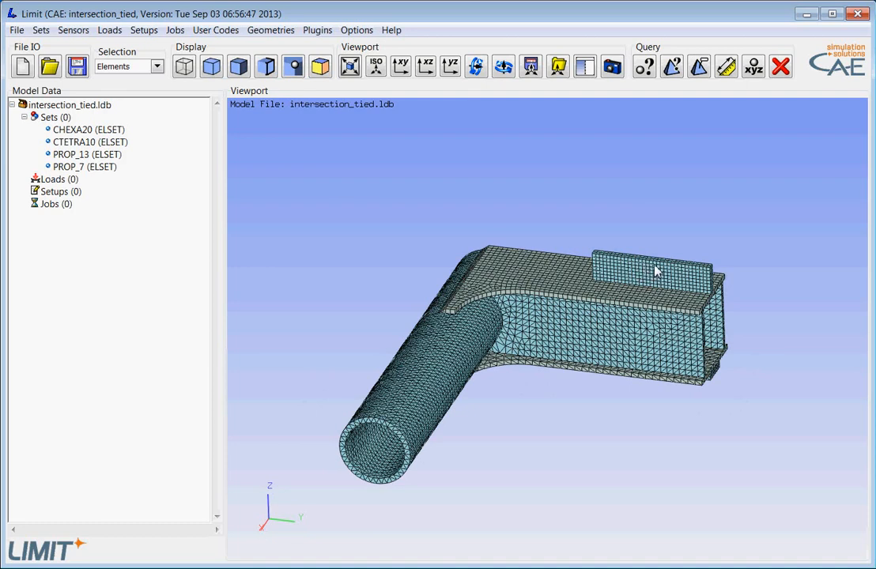
{"action": "mouse_move", "coordinate": [613, 328]}
{"action": "left_mouse_down"}
{"action": "mouse_move", "coordinate": [596, 303]}
{"action": "mouse_move", "coordinate": [603, 315]}
{"action": "left_mouse_up"}
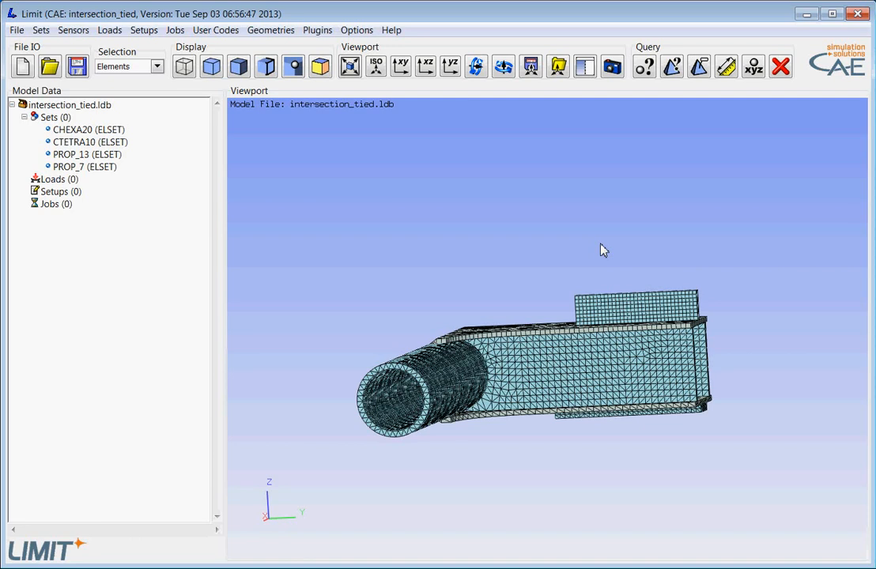
{"action": "left_click_drag", "start_coordinate": [615, 251], "coordinate": [565, 262]}
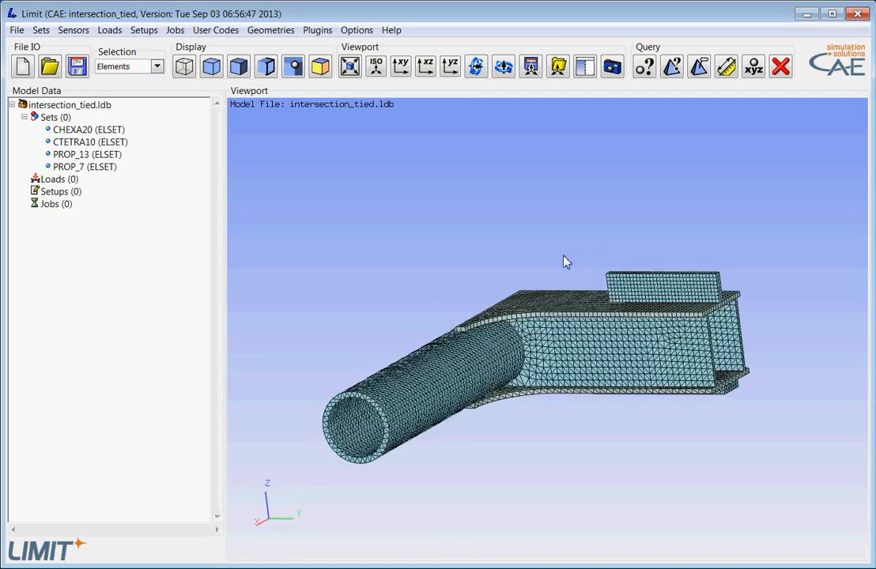
{"action": "left_click", "coordinate": [106, 131]}
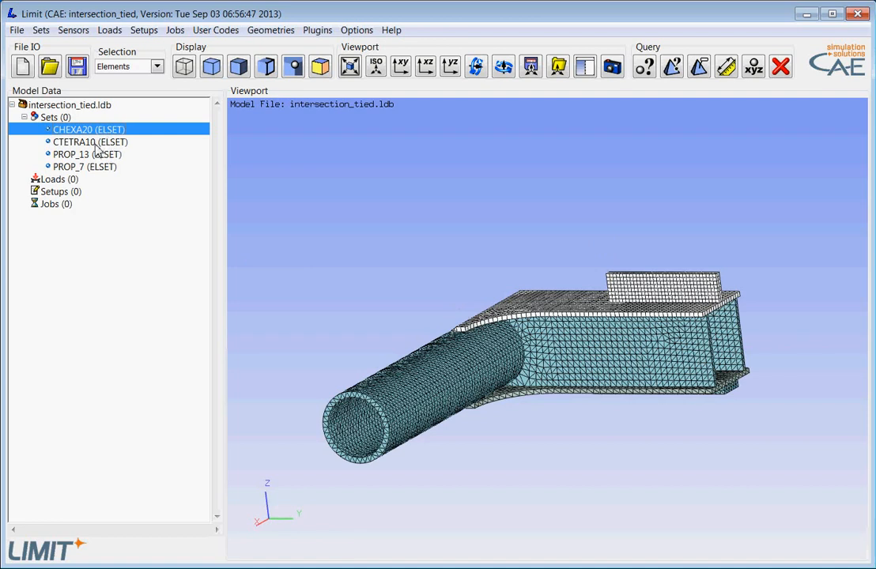
{"action": "right_click", "coordinate": [104, 129]}
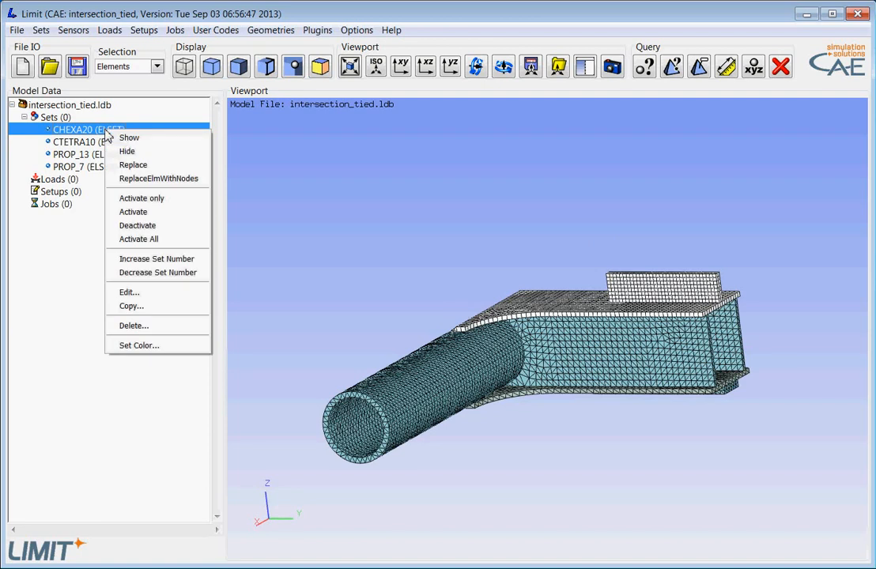
{"action": "left_click", "coordinate": [132, 164]}
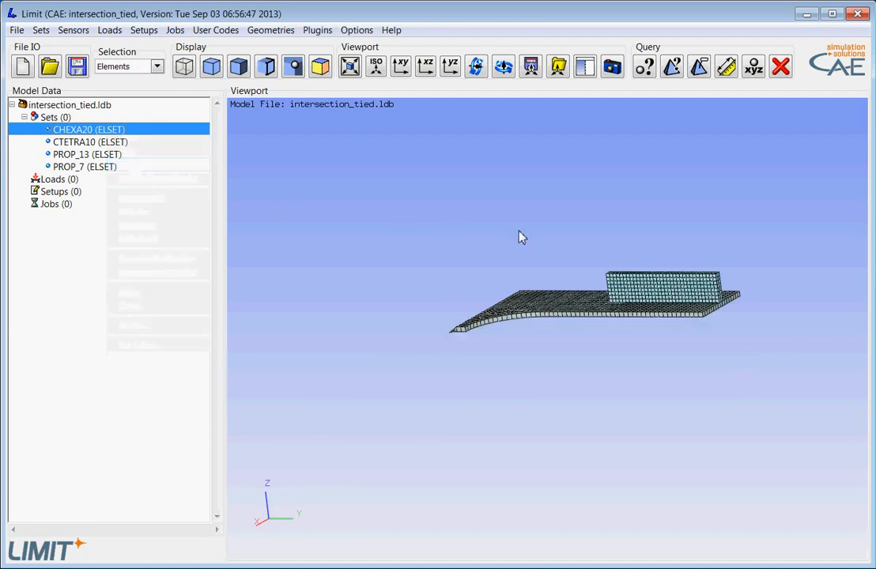
{"action": "mouse_move", "coordinate": [520, 237]}
{"action": "left_mouse_down"}
{"action": "mouse_move", "coordinate": [561, 242]}
{"action": "mouse_move", "coordinate": [524, 250]}
{"action": "left_mouse_up"}
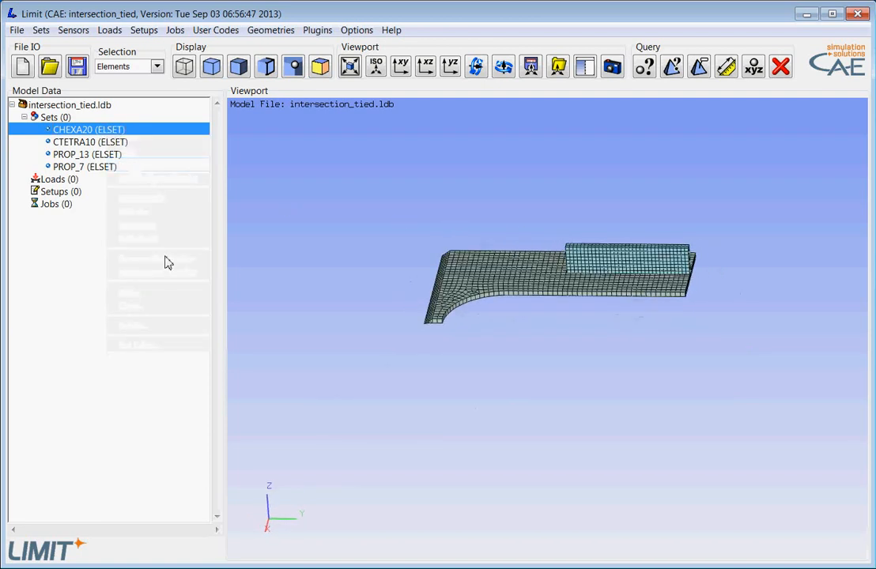
Highlight the PROP_13 element set and hide it so that only the rib on the upper flange is displayed
{"action": "left_click", "coordinate": [83, 156]}
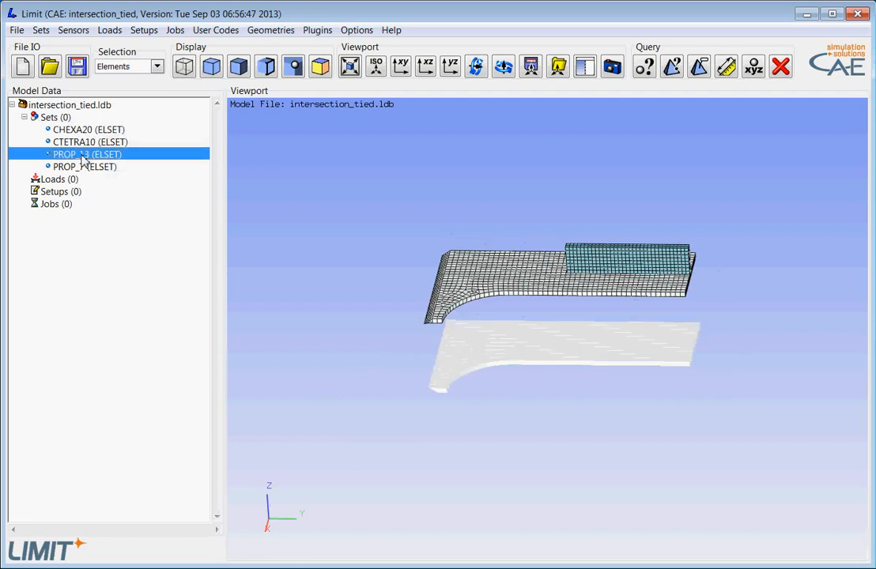
{"action": "left_click_drag", "start_coordinate": [483, 412], "coordinate": [503, 311]}
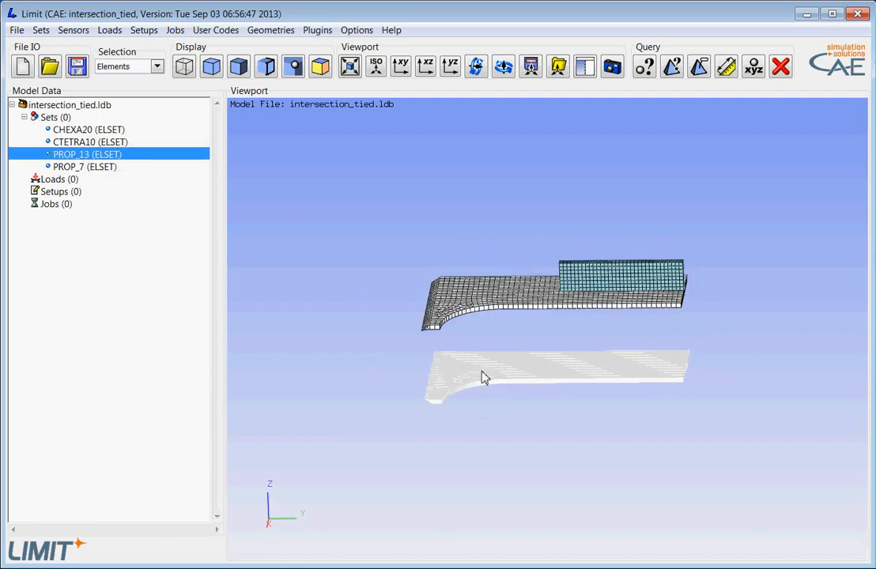
{"action": "right_click", "coordinate": [74, 155]}
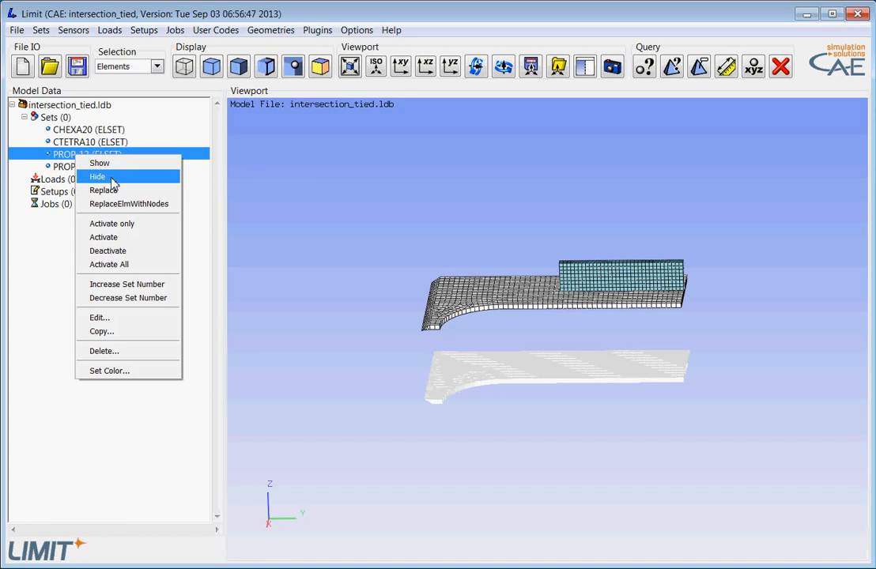
{"action": "left_click", "coordinate": [112, 180]}
{"action": "mouse_move", "coordinate": [614, 324]}
{"action": "middle_mouse_down"}
{"action": "mouse_move", "coordinate": [579, 300]}
{"action": "mouse_move", "coordinate": [629, 317]}
{"action": "middle_mouse_up"}
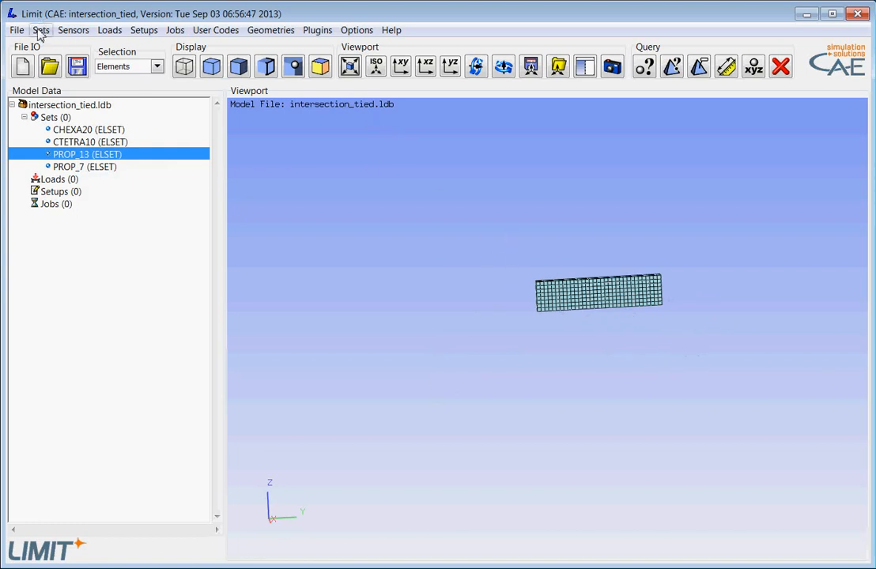
Select all elements of the isolated rib and create an element set named Rib1 from them
{"action": "left_click_drag", "start_coordinate": [487, 209], "coordinate": [763, 346]}
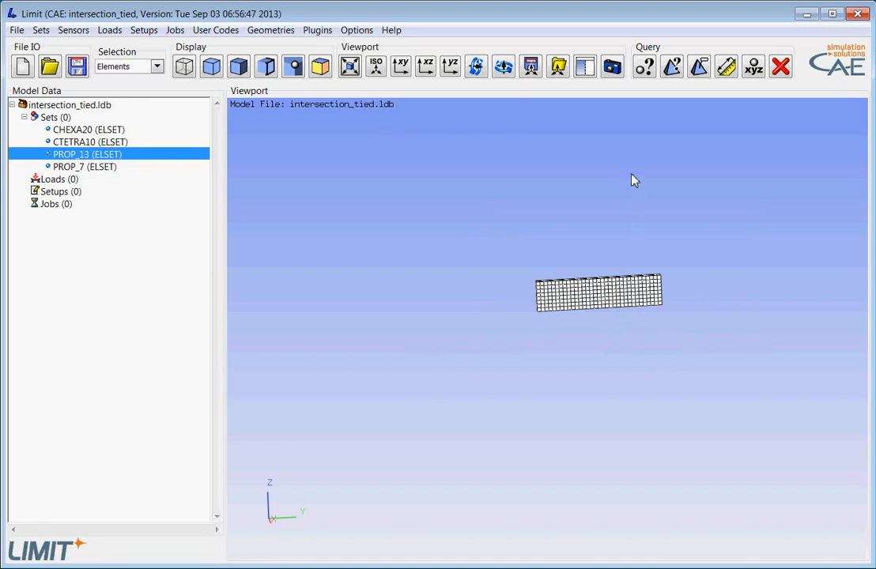
{"action": "right_click", "coordinate": [605, 225]}
{"action": "left_click", "coordinate": [632, 248]}
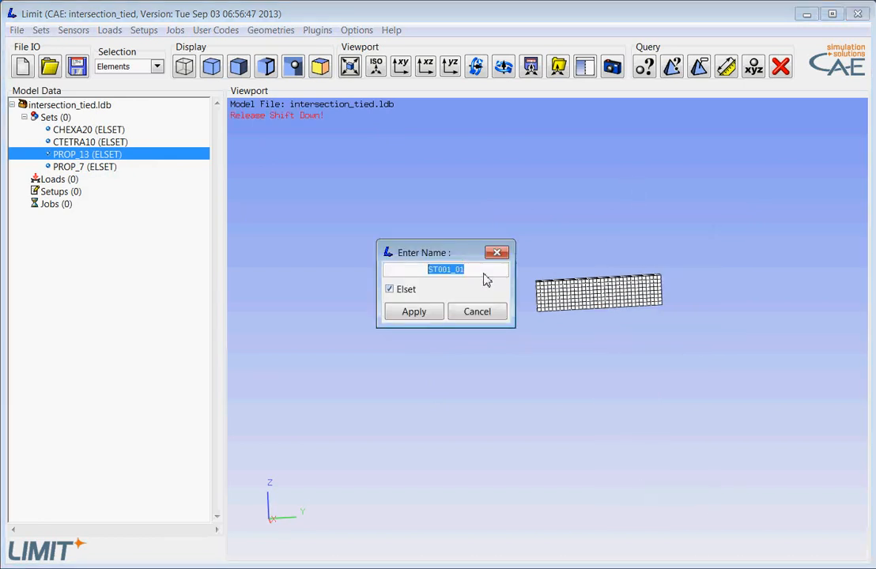
{"action": "type", "text": "Rib1"}
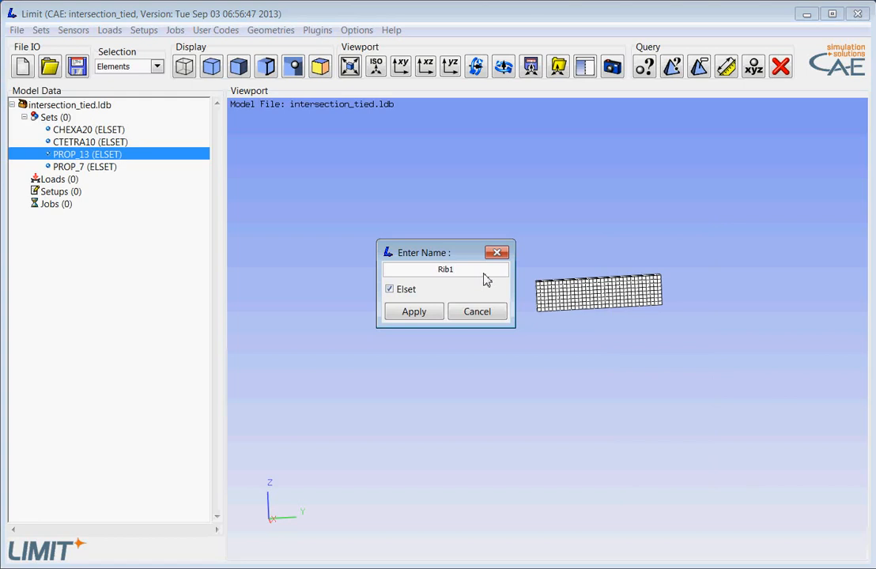
{"action": "left_click", "coordinate": [399, 311]}
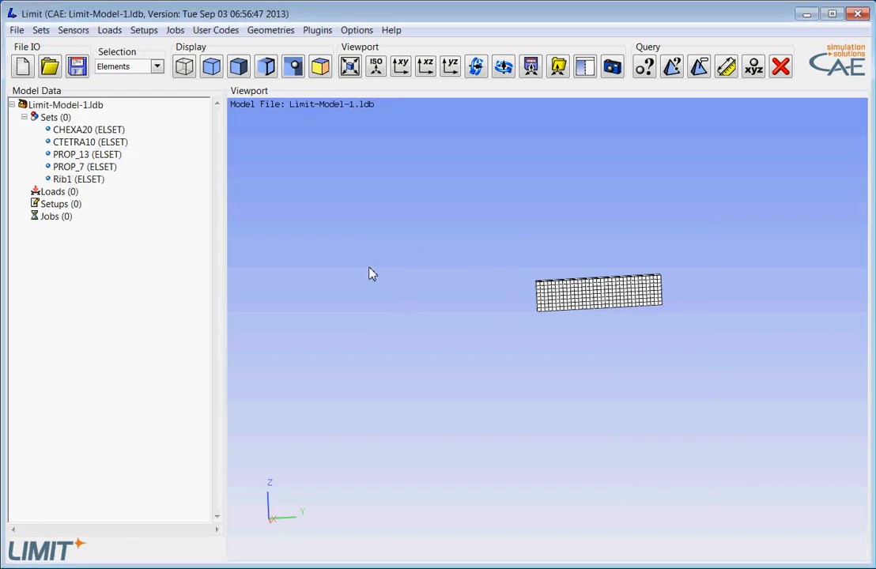
Display all elements of the model again and highlight the Rib1 set to check its location on the flange
{"action": "right_click", "coordinate": [358, 236]}
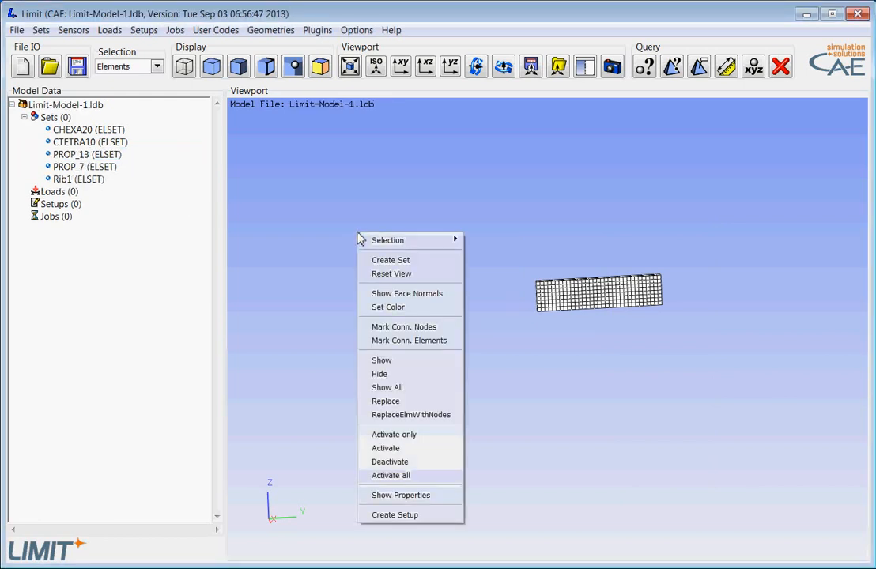
{"action": "left_click", "coordinate": [386, 387]}
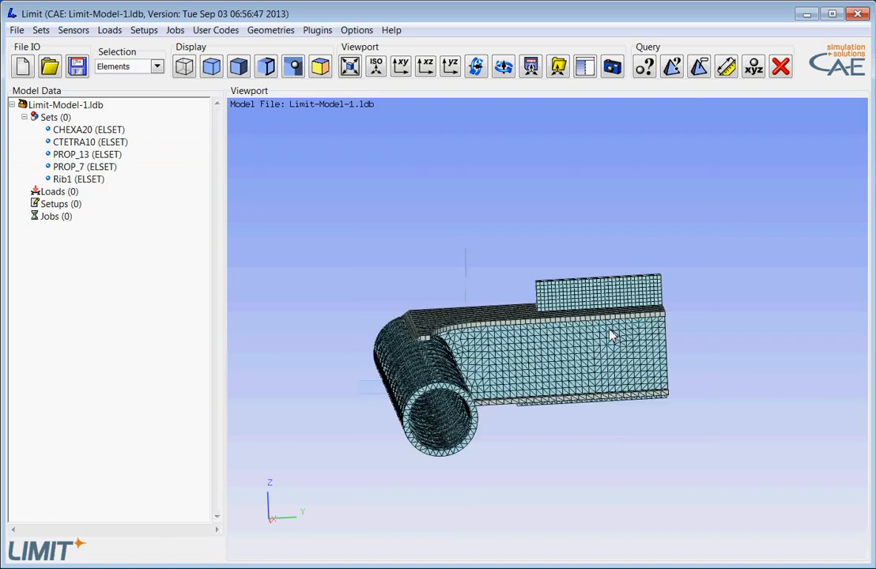
{"action": "mouse_move", "coordinate": [610, 336]}
{"action": "left_mouse_down"}
{"action": "mouse_move", "coordinate": [573, 347]}
{"action": "mouse_move", "coordinate": [549, 369]}
{"action": "left_mouse_up"}
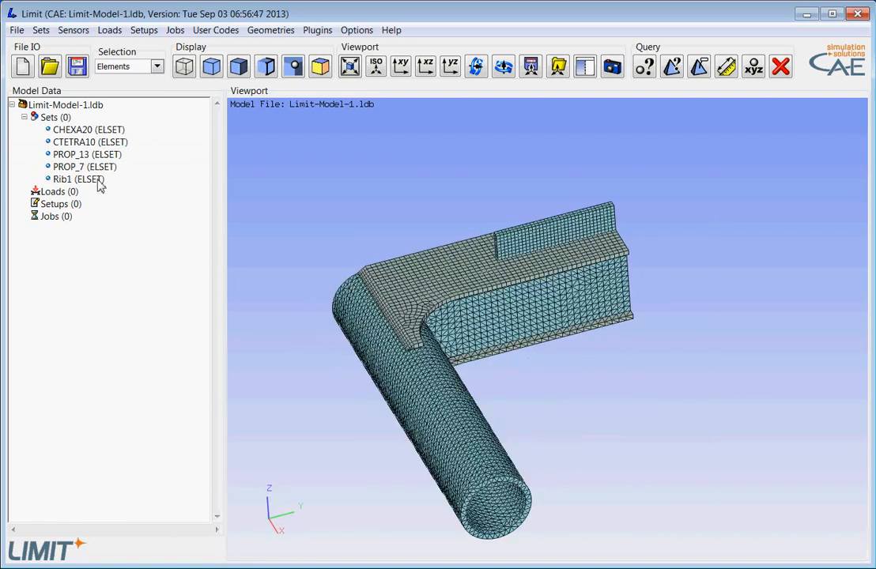
{"action": "left_click", "coordinate": [83, 180]}
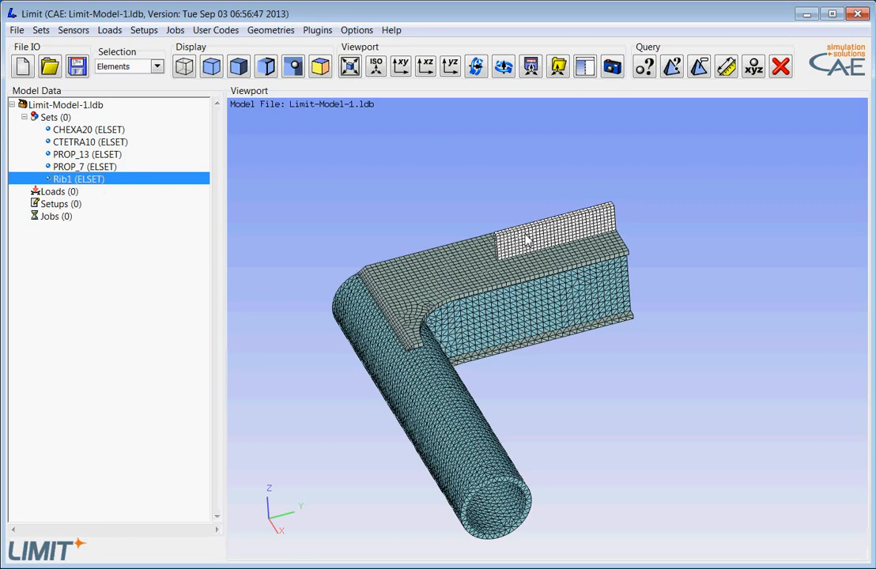
{"action": "mouse_move", "coordinate": [528, 241]}
{"action": "middle_mouse_down"}
{"action": "mouse_move", "coordinate": [489, 274]}
{"action": "mouse_move", "coordinate": [459, 265]}
{"action": "middle_mouse_up"}
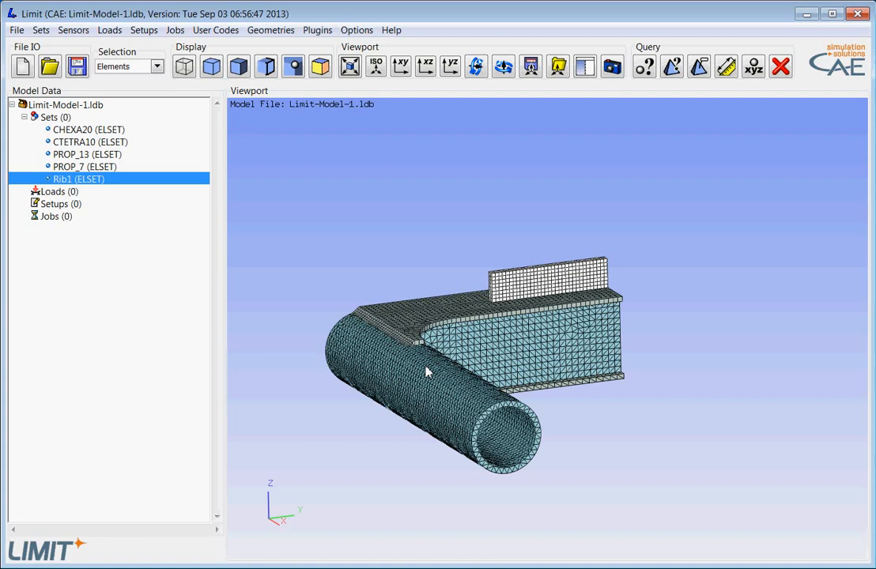
{"action": "mouse_move", "coordinate": [517, 332]}
{"action": "left_mouse_down"}
{"action": "mouse_move", "coordinate": [500, 303]}
{"action": "mouse_move", "coordinate": [470, 336]}
{"action": "left_mouse_up"}
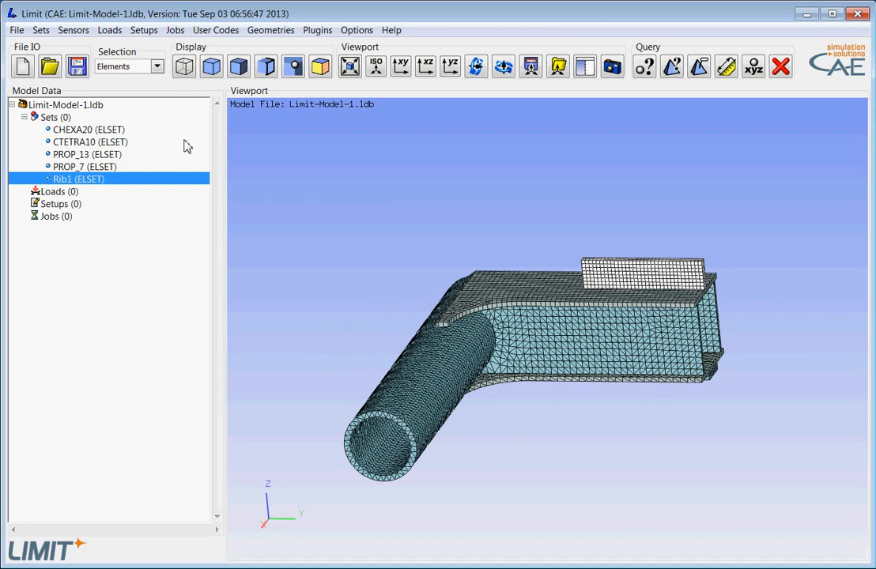
Load the part element sets from the file intersection_parts_elsets.inp through the set manager and close it
{"action": "left_click", "coordinate": [41, 30]}
{"action": "left_click", "coordinate": [49, 43]}
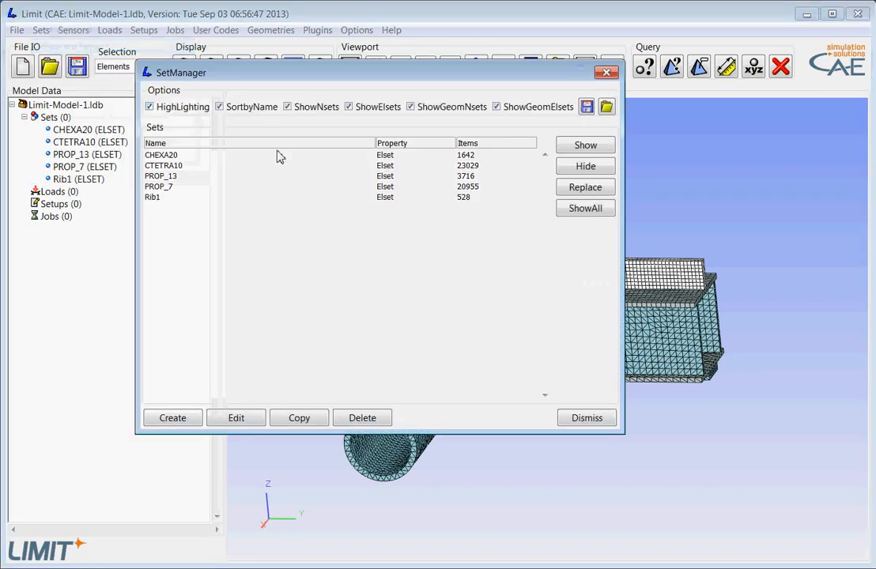
{"action": "left_click", "coordinate": [606, 106]}
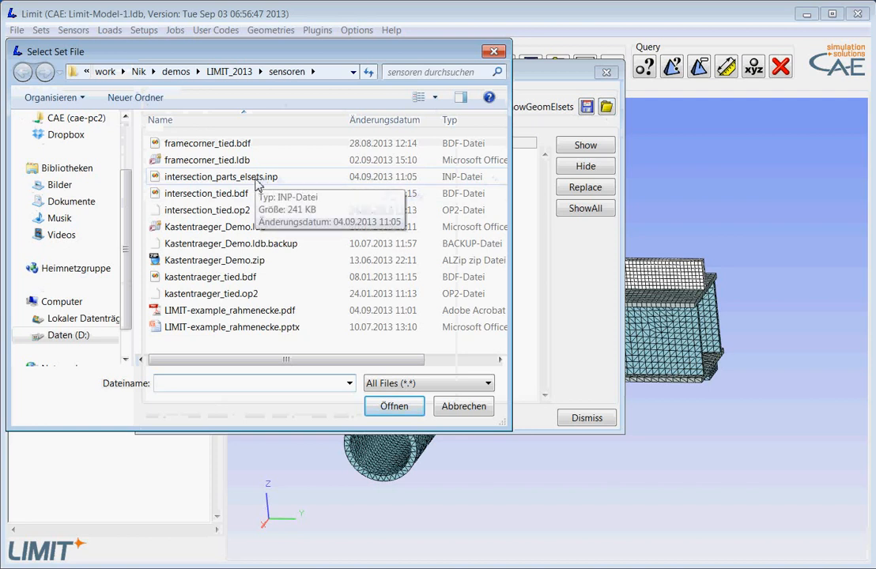
{"action": "left_click", "coordinate": [256, 179]}
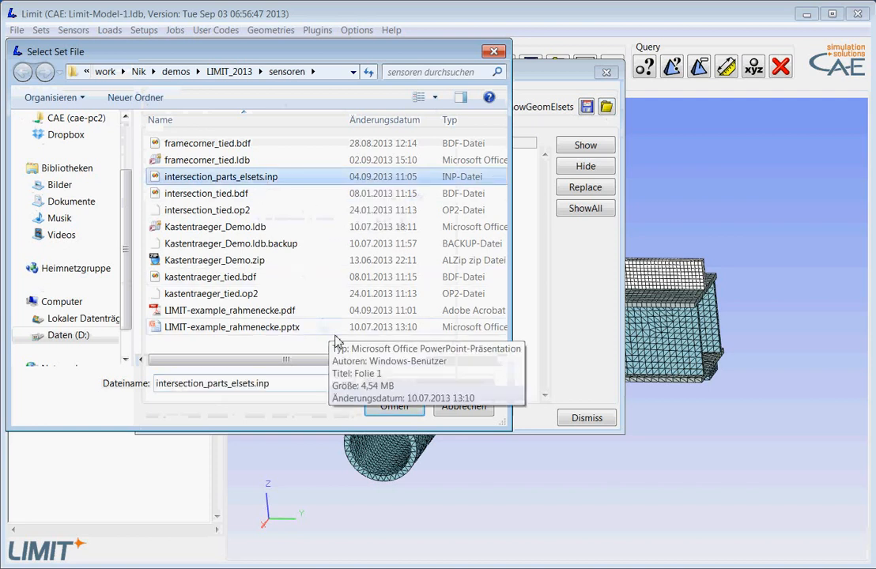
{"action": "left_click", "coordinate": [393, 407]}
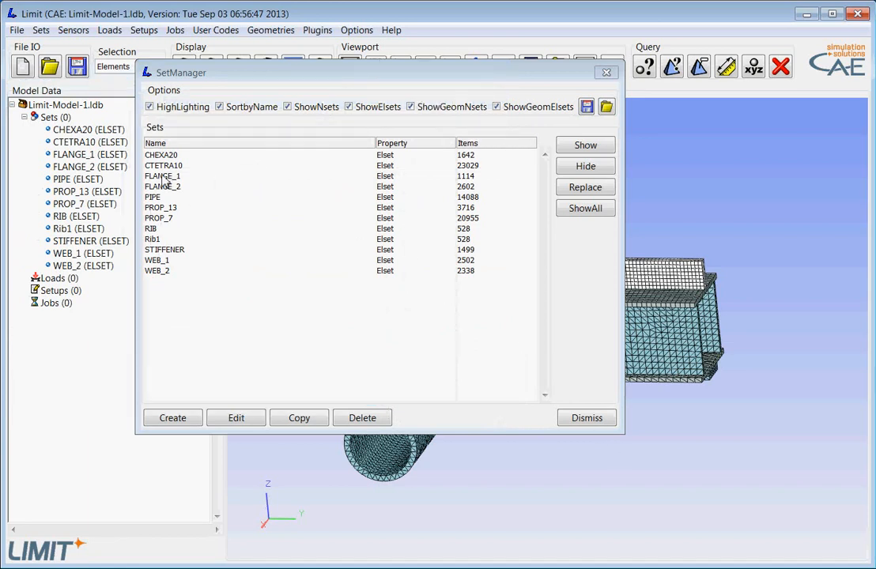
{"action": "left_click", "coordinate": [587, 419]}
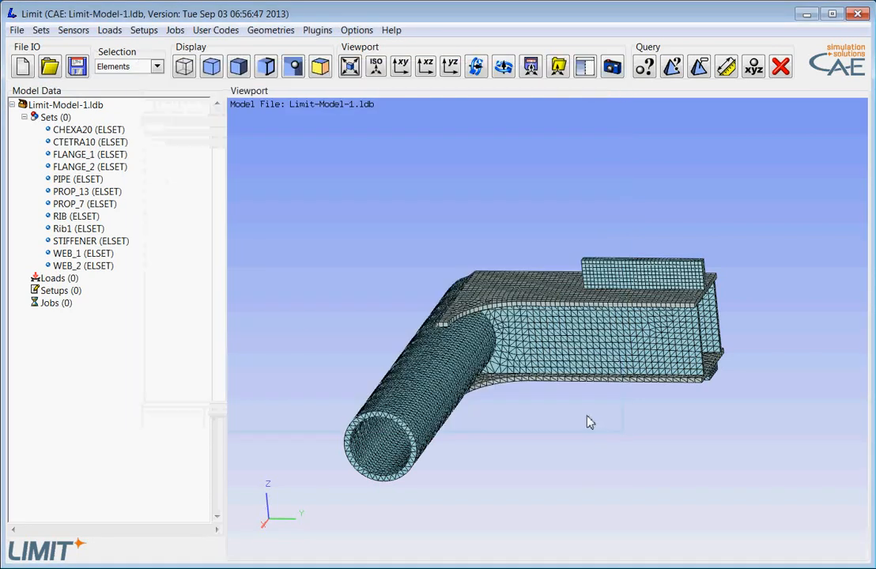
Highlight the FLANGE_1, FLANGE_2, RIB, STIFFENER, WEB_1 and WEB_2 element sets one after another to check their contents
{"action": "left_click", "coordinate": [96, 155]}
{"action": "left_click", "coordinate": [98, 167]}
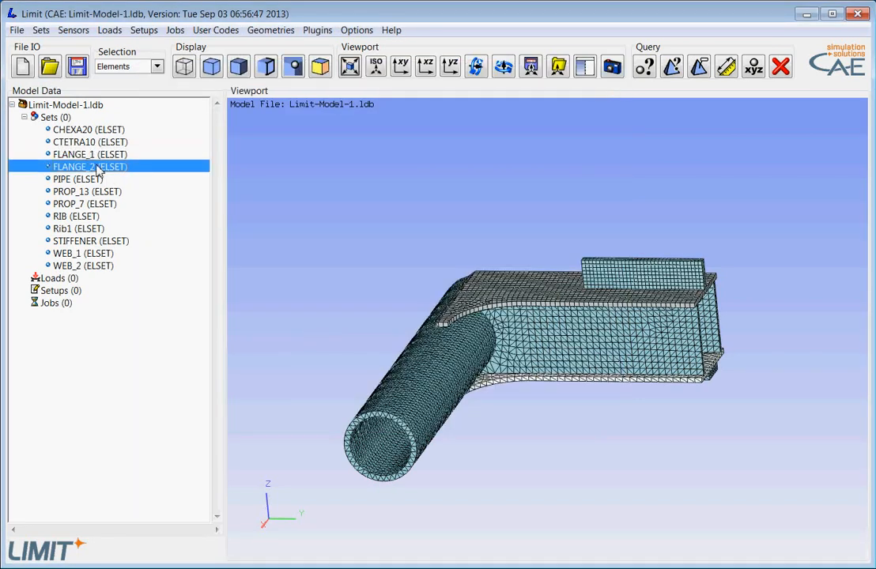
{"action": "left_click", "coordinate": [88, 218]}
{"action": "left_click", "coordinate": [98, 242]}
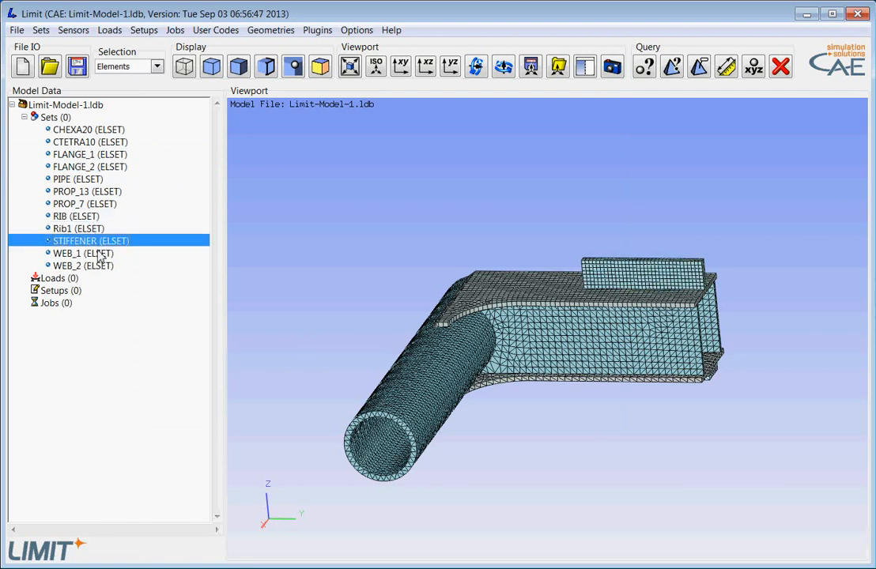
{"action": "left_click", "coordinate": [100, 254]}
{"action": "left_click", "coordinate": [100, 266]}
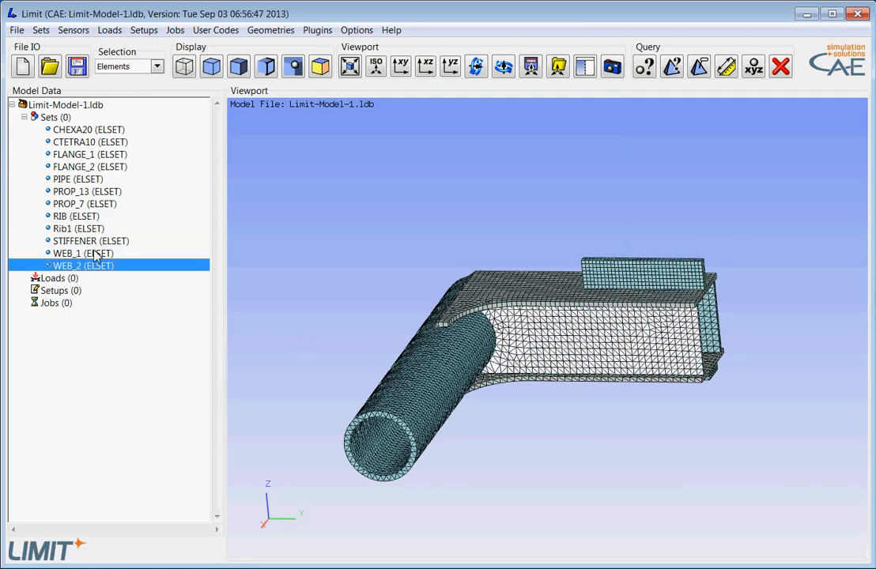
{"action": "left_click_drag", "start_coordinate": [469, 315], "coordinate": [508, 388]}
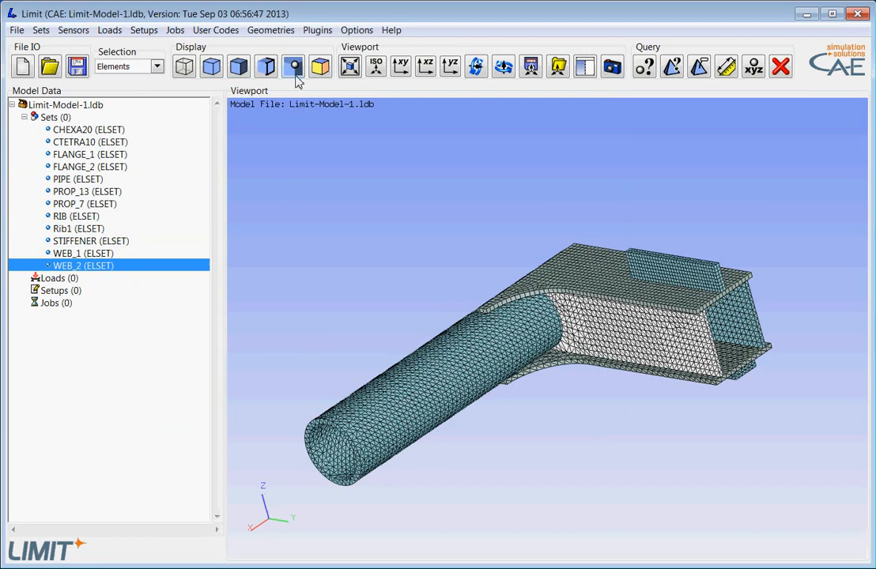
Color the model by all sets and review the frame corner with the parts distinguished by color
{"action": "left_click", "coordinate": [319, 72]}
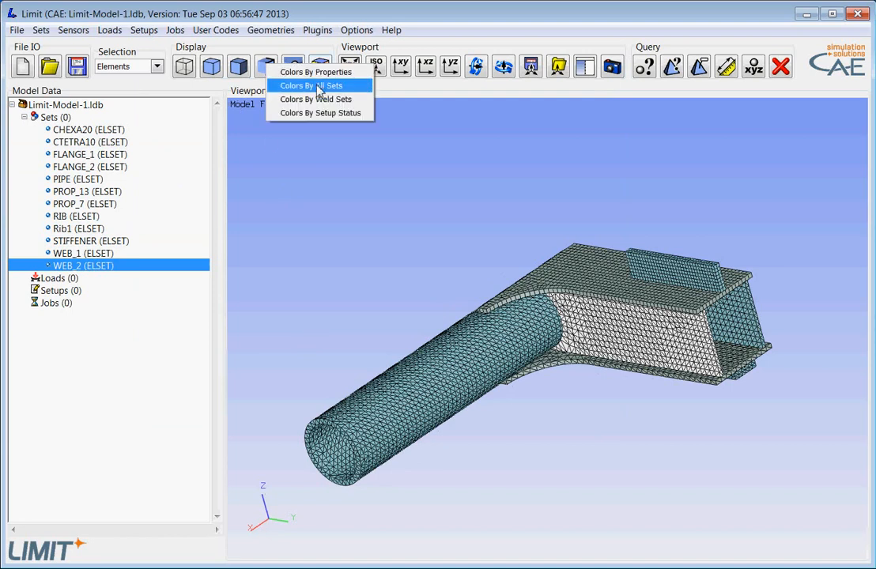
{"action": "left_click", "coordinate": [318, 86]}
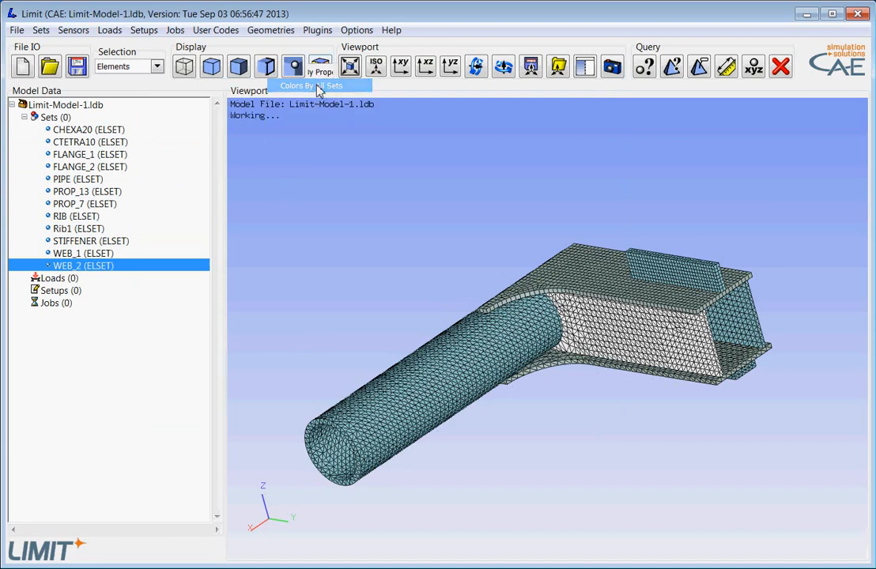
{"action": "mouse_move", "coordinate": [497, 304]}
{"action": "left_mouse_down"}
{"action": "mouse_move", "coordinate": [544, 350]}
{"action": "mouse_move", "coordinate": [563, 307]}
{"action": "mouse_move", "coordinate": [540, 303]}
{"action": "mouse_move", "coordinate": [497, 350]}
{"action": "mouse_move", "coordinate": [506, 313]}
{"action": "mouse_move", "coordinate": [628, 334]}
{"action": "mouse_move", "coordinate": [651, 350]}
{"action": "left_mouse_up"}
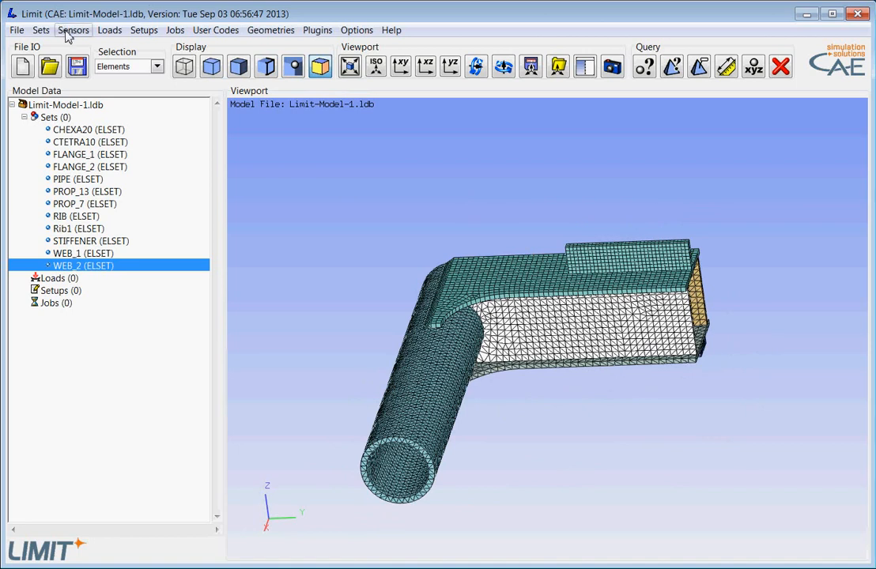
Examine the rib, pipe, webs and flanges of the colored model from several viewing angles
{"action": "left_click_drag", "start_coordinate": [474, 273], "coordinate": [480, 272]}
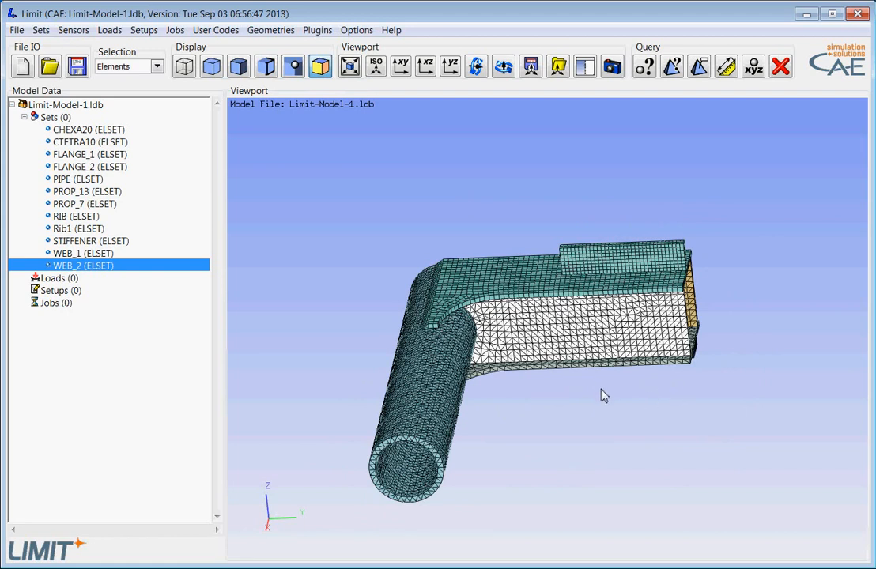
{"action": "mouse_move", "coordinate": [596, 409]}
{"action": "left_mouse_down"}
{"action": "mouse_move", "coordinate": [588, 354]}
{"action": "mouse_move", "coordinate": [645, 381]}
{"action": "mouse_move", "coordinate": [621, 338]}
{"action": "mouse_move", "coordinate": [595, 336]}
{"action": "left_mouse_up"}
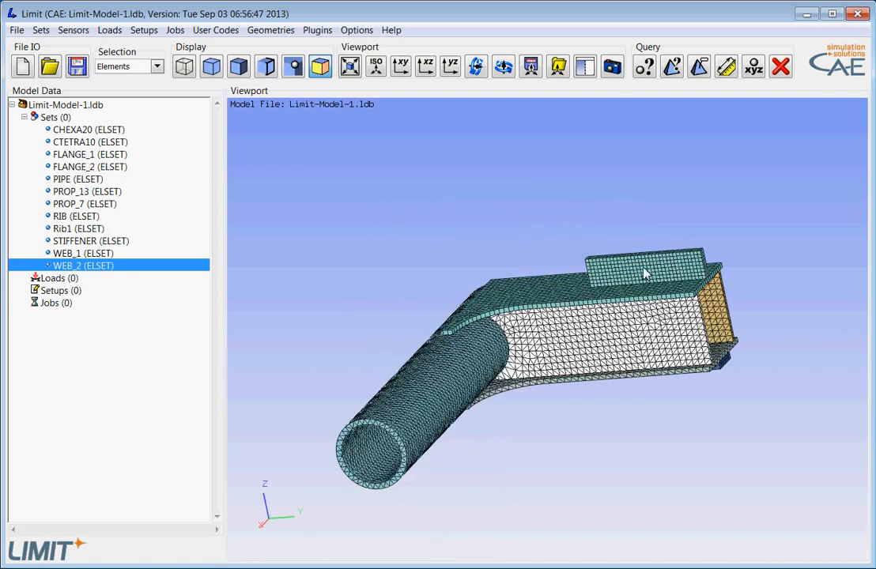
{"action": "mouse_move", "coordinate": [645, 272]}
{"action": "left_mouse_down"}
{"action": "mouse_move", "coordinate": [651, 295]}
{"action": "mouse_move", "coordinate": [635, 373]}
{"action": "mouse_move", "coordinate": [644, 363]}
{"action": "mouse_move", "coordinate": [619, 343]}
{"action": "mouse_move", "coordinate": [636, 335]}
{"action": "mouse_move", "coordinate": [654, 286]}
{"action": "mouse_move", "coordinate": [722, 268]}
{"action": "mouse_move", "coordinate": [673, 248]}
{"action": "mouse_move", "coordinate": [610, 273]}
{"action": "left_mouse_up"}
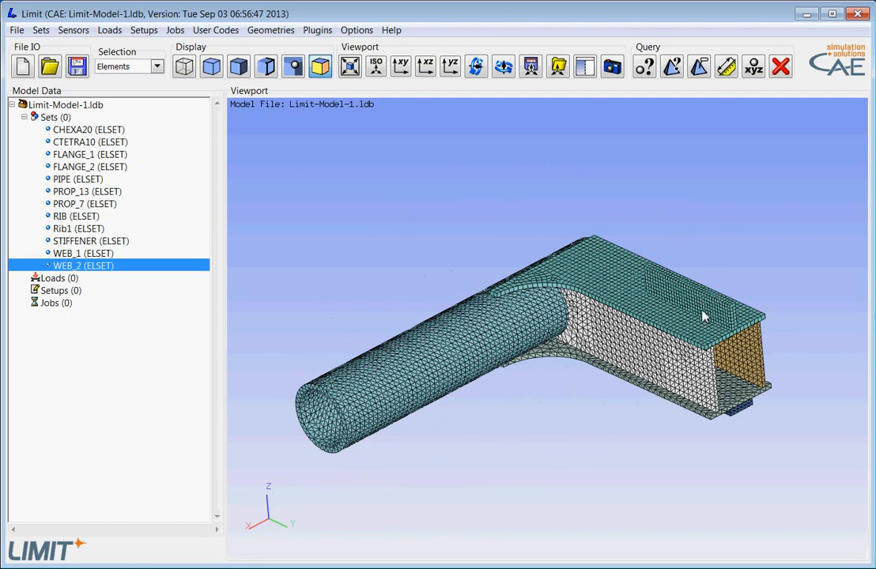
{"action": "mouse_move", "coordinate": [704, 313]}
{"action": "left_mouse_down"}
{"action": "mouse_move", "coordinate": [710, 288]}
{"action": "mouse_move", "coordinate": [739, 300]}
{"action": "mouse_move", "coordinate": [760, 329]}
{"action": "mouse_move", "coordinate": [748, 313]}
{"action": "left_mouse_up"}
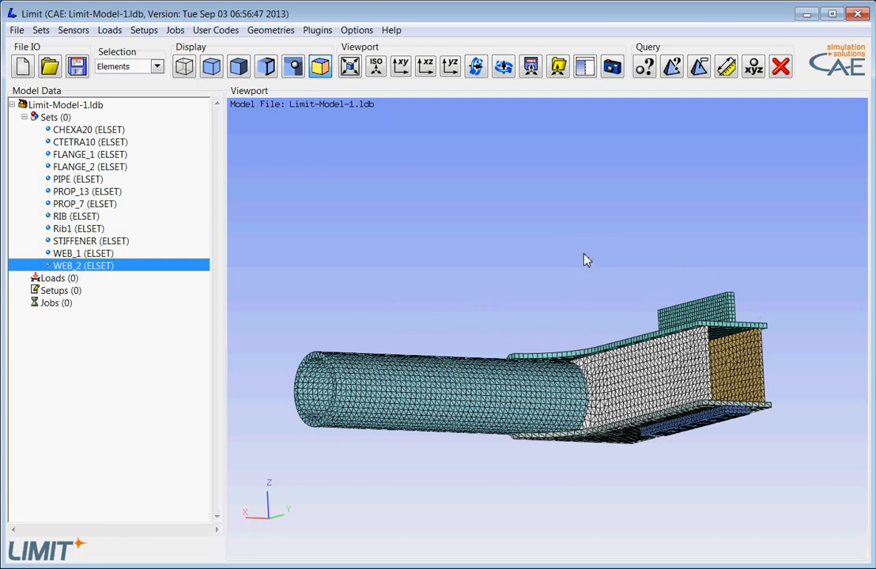
{"action": "mouse_move", "coordinate": [587, 258]}
{"action": "left_mouse_down"}
{"action": "mouse_move", "coordinate": [608, 280]}
{"action": "mouse_move", "coordinate": [589, 287]}
{"action": "mouse_move", "coordinate": [640, 285]}
{"action": "mouse_move", "coordinate": [580, 272]}
{"action": "mouse_move", "coordinate": [625, 271]}
{"action": "mouse_move", "coordinate": [606, 272]}
{"action": "mouse_move", "coordinate": [598, 254]}
{"action": "mouse_move", "coordinate": [619, 231]}
{"action": "mouse_move", "coordinate": [606, 274]}
{"action": "mouse_move", "coordinate": [632, 270]}
{"action": "left_mouse_up"}
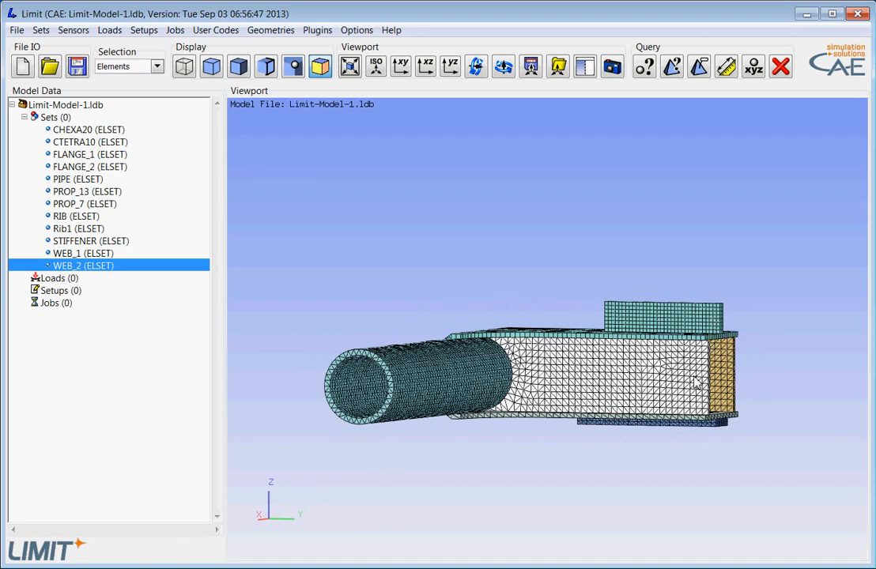
{"action": "mouse_move", "coordinate": [695, 383]}
{"action": "left_mouse_down"}
{"action": "mouse_move", "coordinate": [674, 390]}
{"action": "mouse_move", "coordinate": [662, 372]}
{"action": "mouse_move", "coordinate": [690, 377]}
{"action": "mouse_move", "coordinate": [680, 383]}
{"action": "mouse_move", "coordinate": [694, 393]}
{"action": "mouse_move", "coordinate": [684, 386]}
{"action": "left_mouse_up"}
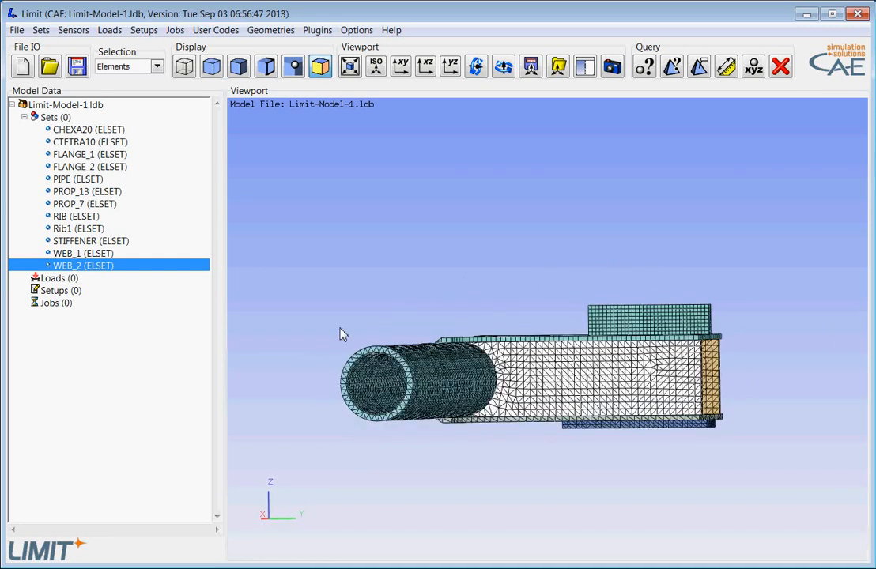
Open the sensor manager beside the model and list the element sets in it
{"action": "left_click", "coordinate": [68, 33]}
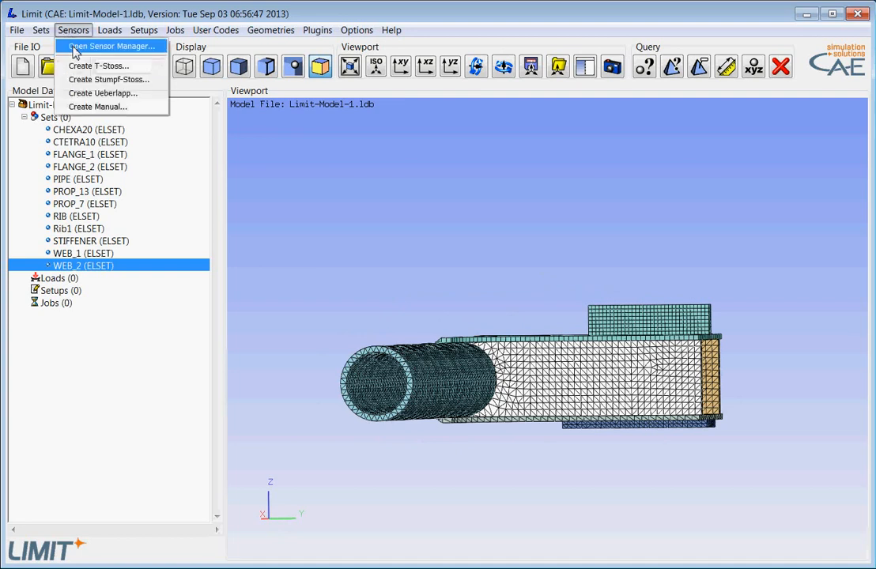
{"action": "left_click", "coordinate": [75, 49]}
{"action": "left_click_drag", "start_coordinate": [207, 91], "coordinate": [165, 40]}
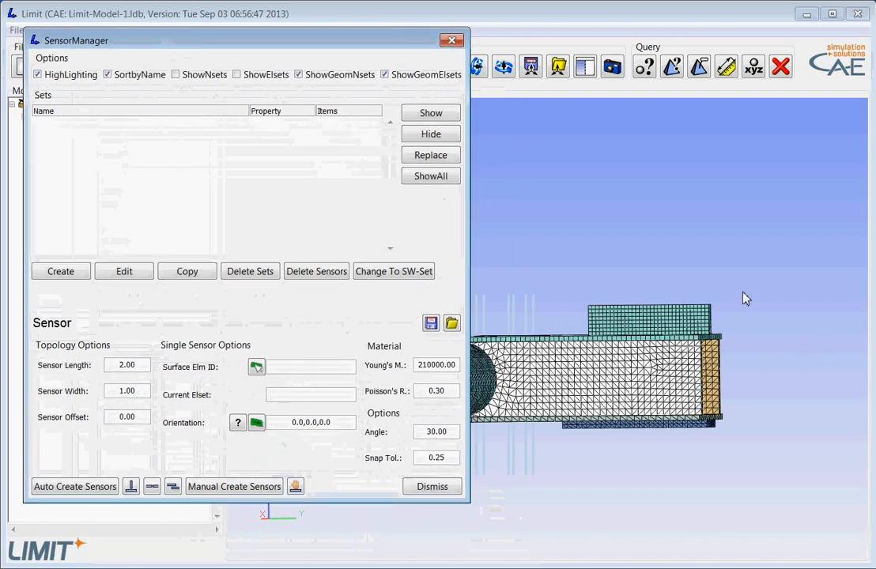
{"action": "middle_click_drag", "start_coordinate": [743, 294], "coordinate": [702, 323]}
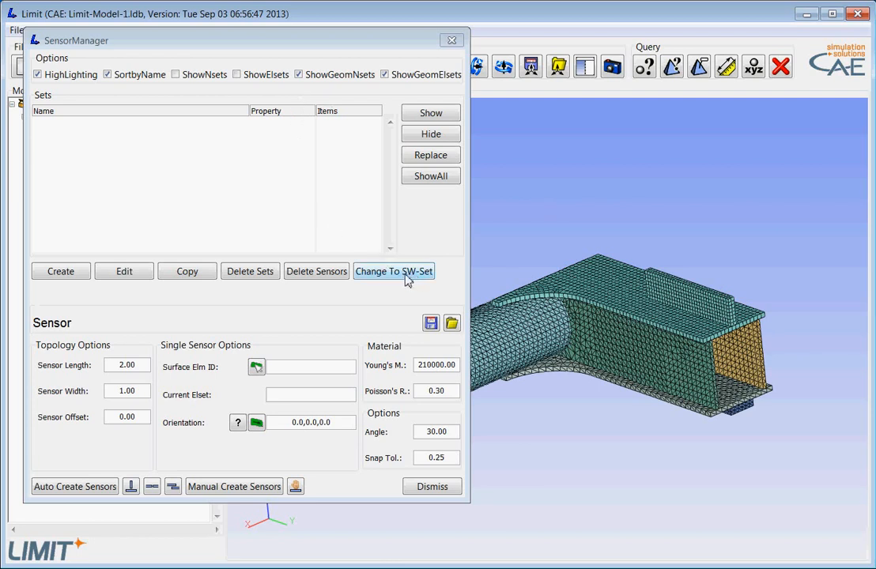
{"action": "left_click", "coordinate": [236, 76]}
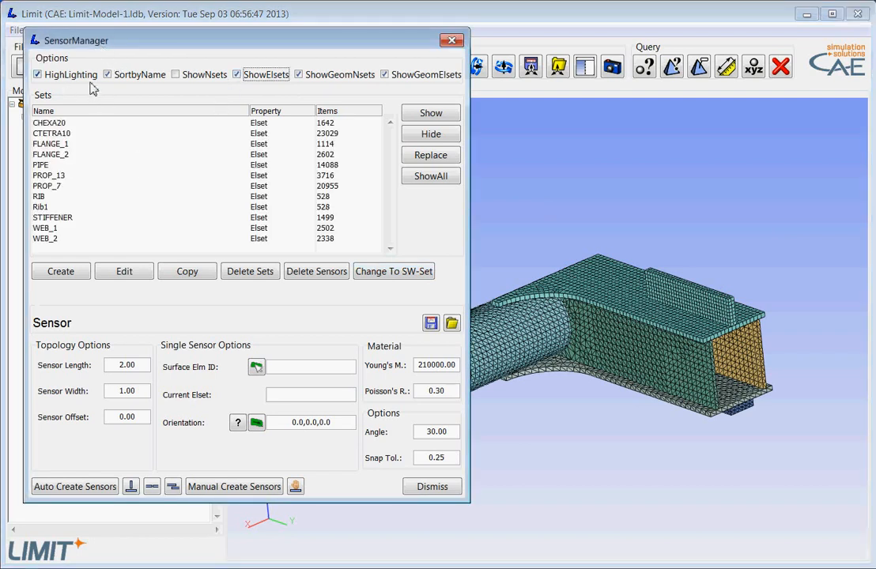
Convert the element sets FLANGE_1, FLANGE_2, PIPE, RIB, STIFFENER, WEB_1 and WEB_2 to SW sets
{"action": "left_click", "coordinate": [49, 144]}
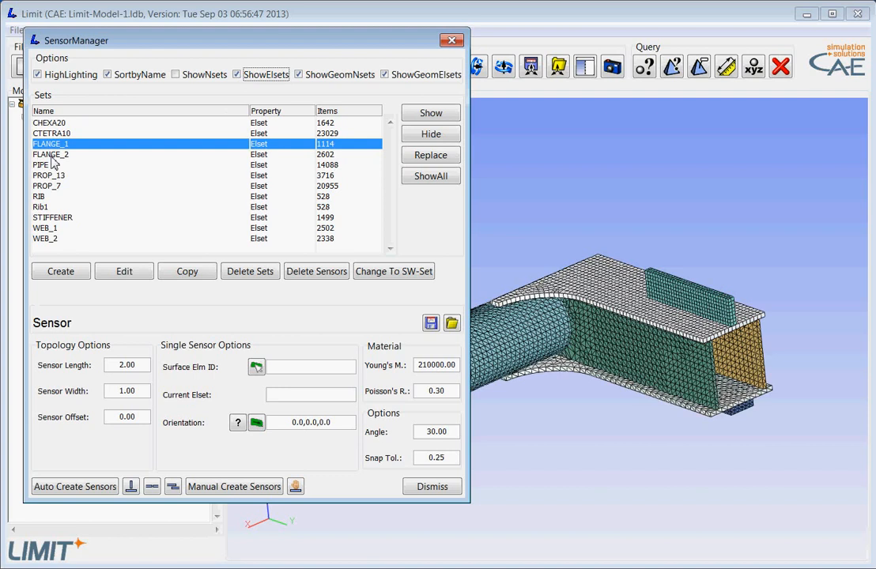
{"action": "left_click", "coordinate": [50, 156], "text": "ctrl"}
{"action": "left_click", "coordinate": [50, 165], "text": "ctrl"}
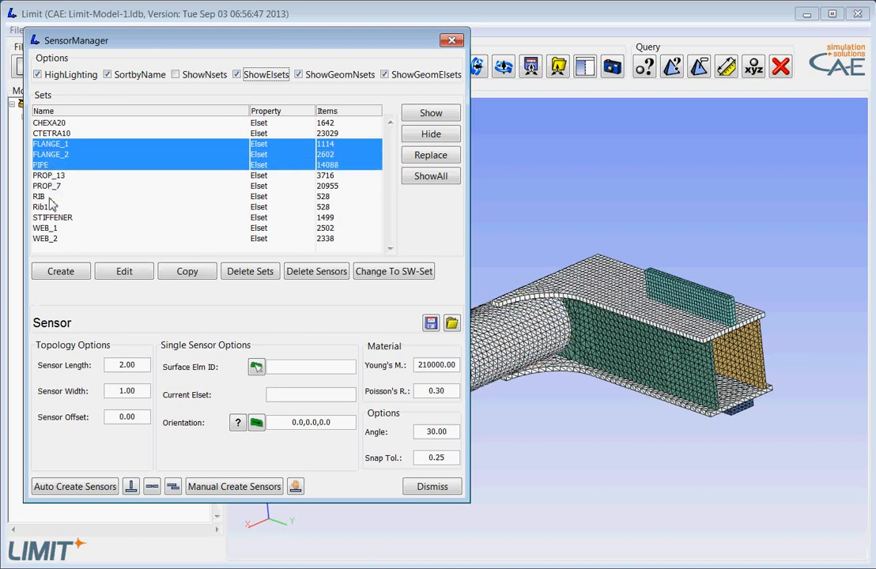
{"action": "left_click", "coordinate": [45, 196], "text": "ctrl"}
{"action": "left_click", "coordinate": [54, 229], "text": "ctrl"}
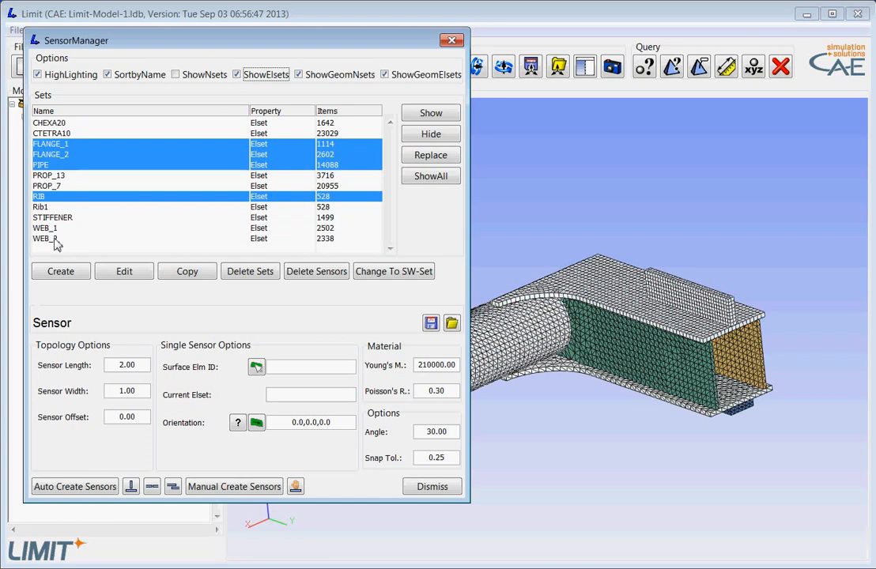
{"action": "left_click", "coordinate": [45, 239], "text": "ctrl"}
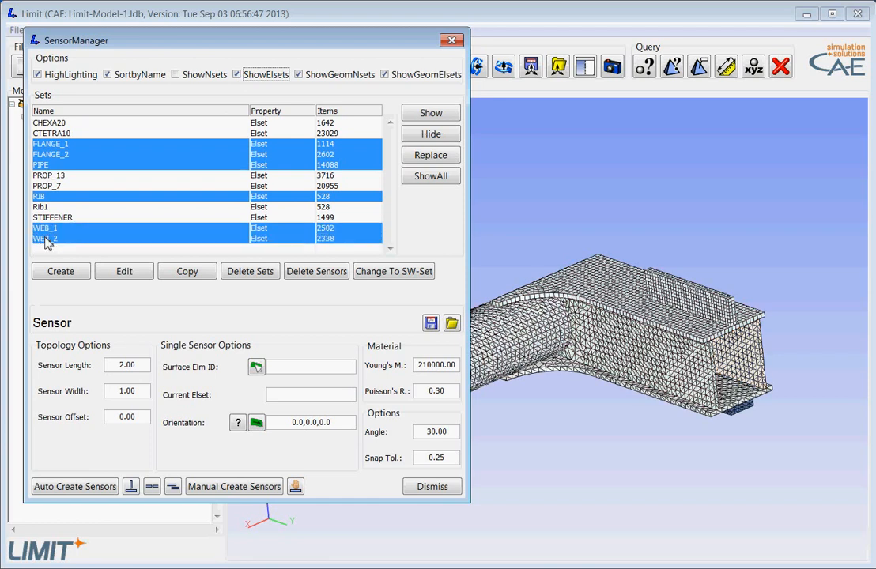
{"action": "left_click", "coordinate": [41, 219], "text": "ctrl"}
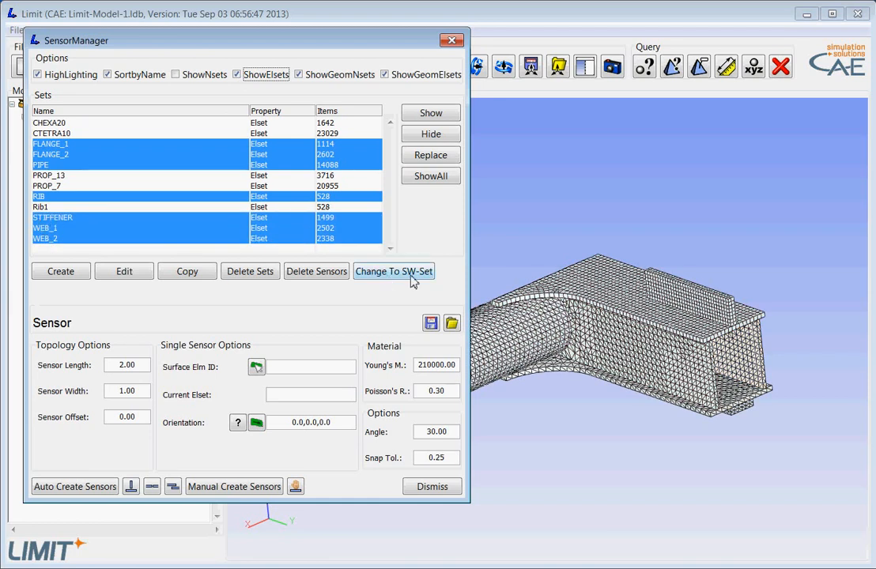
{"action": "mouse_move", "coordinate": [727, 252]}
{"action": "middle_mouse_down"}
{"action": "mouse_move", "coordinate": [724, 191]}
{"action": "mouse_move", "coordinate": [744, 239]}
{"action": "mouse_move", "coordinate": [727, 190]}
{"action": "mouse_move", "coordinate": [729, 244]}
{"action": "mouse_move", "coordinate": [711, 245]}
{"action": "middle_mouse_up"}
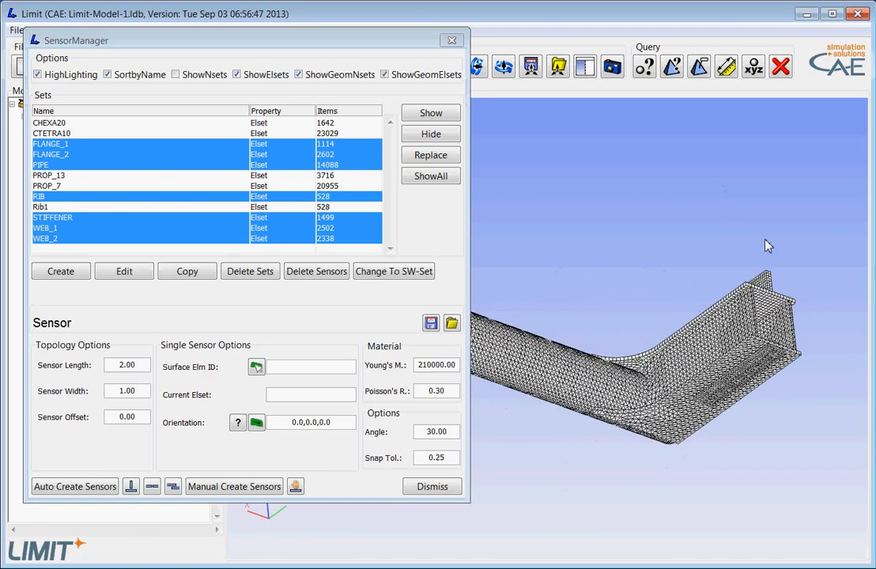
{"action": "left_click", "coordinate": [392, 274]}
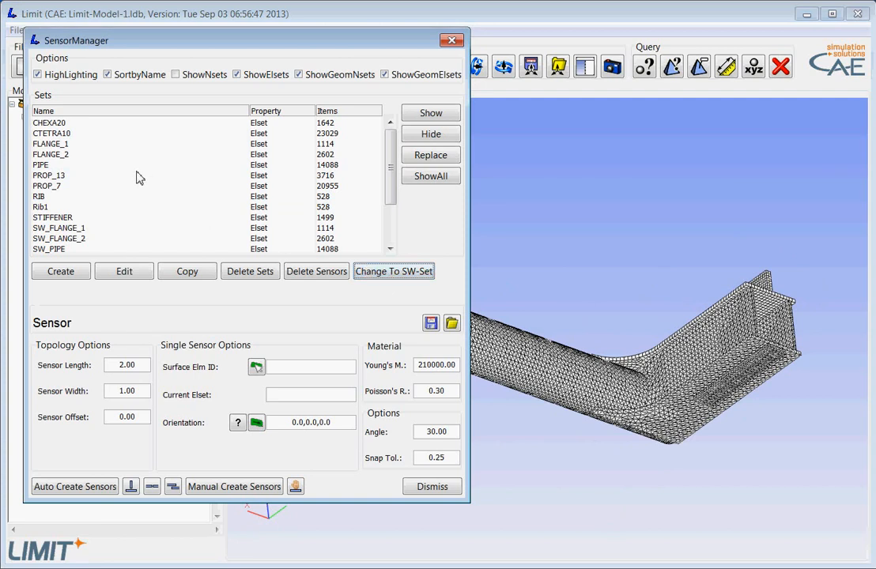
Hide and relist the element sets in the sensor manager, and look through the SW_ sets
{"action": "left_click", "coordinate": [236, 75]}
{"action": "left_click", "coordinate": [236, 76]}
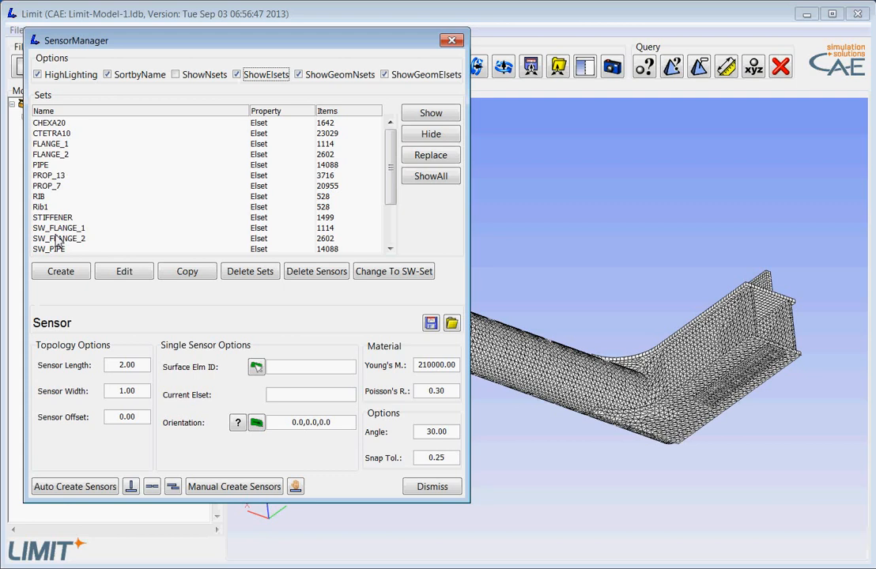
{"action": "scroll", "coordinate": [84, 203], "scroll_direction": "down", "scroll_amount": 1}
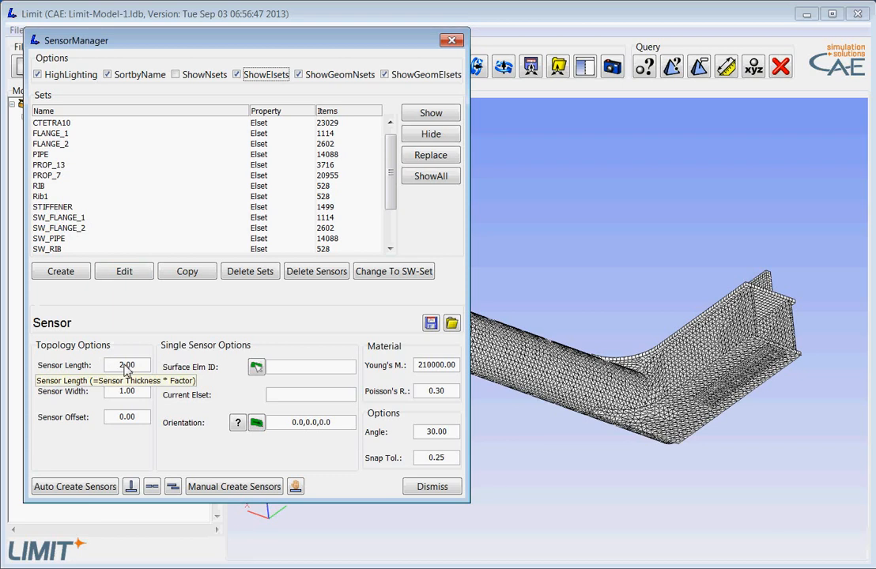
Set the sensor width factor to 0.5 in the topology options
{"action": "left_click_drag", "start_coordinate": [126, 365], "coordinate": [119, 365]}
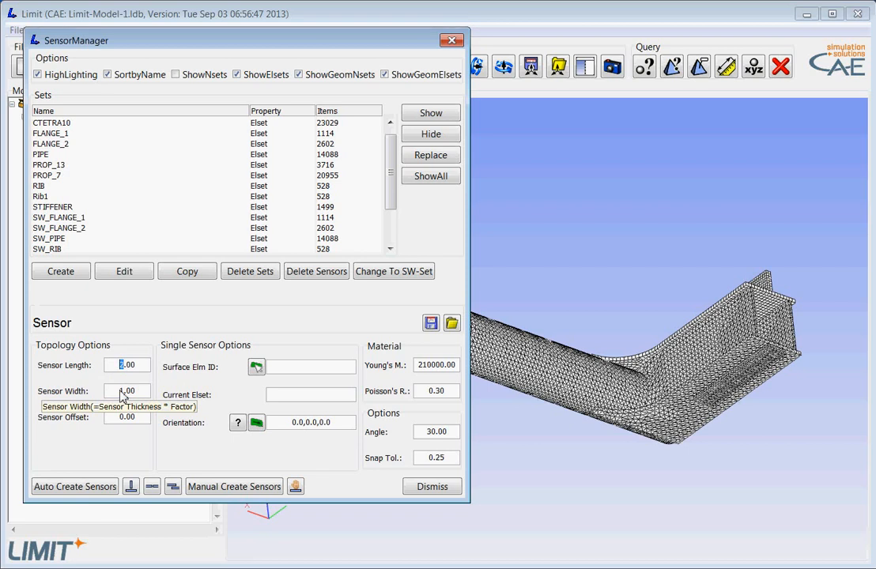
{"action": "double_click", "coordinate": [122, 391]}
{"action": "type", "text": "0.5"}
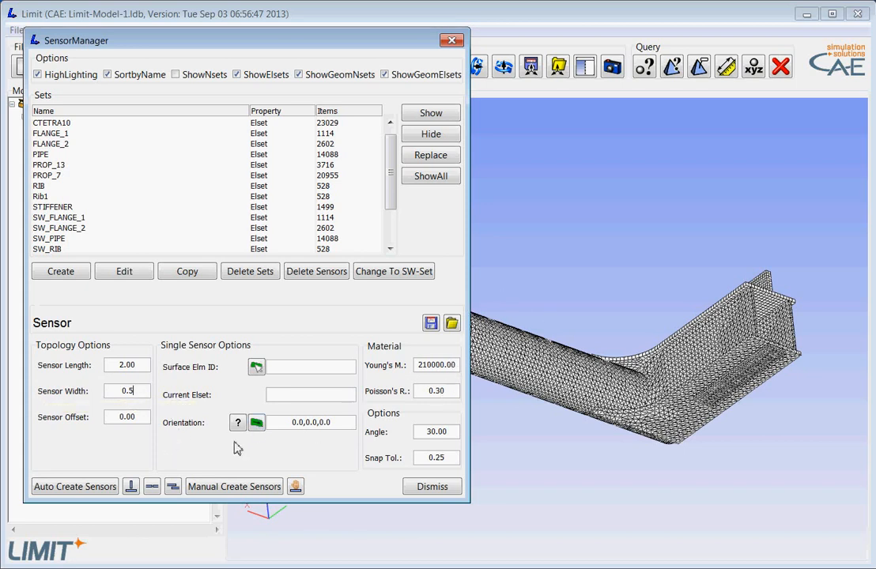
Pick the flange and the rib standing on it, and automatically create T-joint sensors along their connection
{"action": "mouse_move", "coordinate": [586, 284]}
{"action": "middle_mouse_down"}
{"action": "mouse_move", "coordinate": [660, 291]}
{"action": "mouse_move", "coordinate": [655, 368]}
{"action": "middle_mouse_up"}
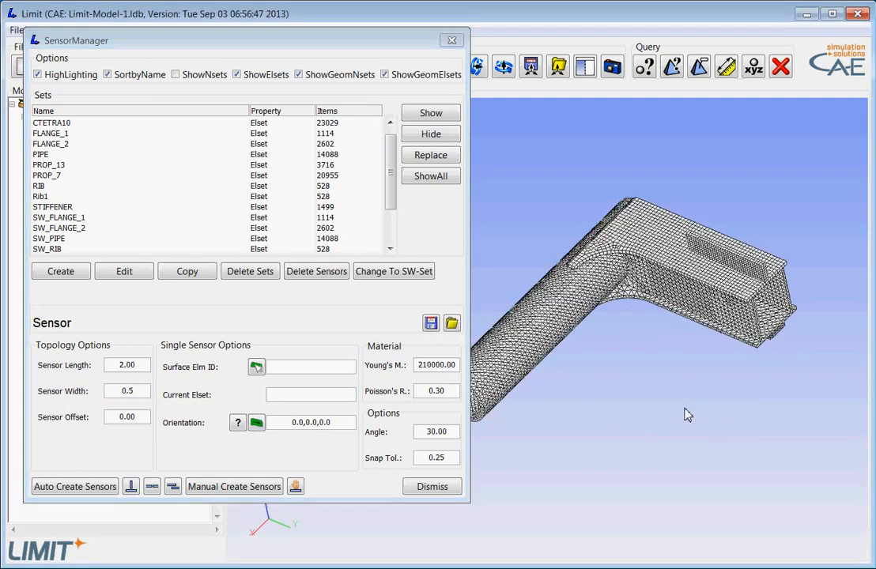
{"action": "mouse_move", "coordinate": [685, 415]}
{"action": "middle_mouse_down"}
{"action": "mouse_move", "coordinate": [651, 354]}
{"action": "mouse_move", "coordinate": [668, 256]}
{"action": "middle_mouse_up"}
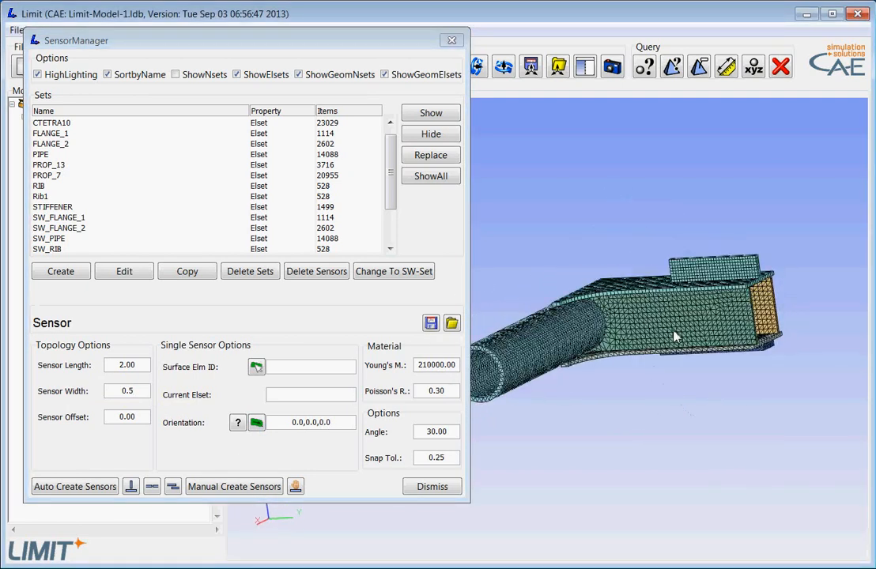
{"action": "scroll", "coordinate": [776, 237], "scroll_direction": "up", "scroll_amount": 3}
{"action": "mouse_move", "coordinate": [574, 259]}
{"action": "middle_mouse_down"}
{"action": "mouse_move", "coordinate": [617, 270]}
{"action": "mouse_move", "coordinate": [630, 310]}
{"action": "mouse_move", "coordinate": [600, 279]}
{"action": "mouse_move", "coordinate": [676, 318]}
{"action": "mouse_move", "coordinate": [644, 323]}
{"action": "middle_mouse_up"}
{"action": "scroll", "coordinate": [757, 310], "scroll_direction": "down", "scroll_amount": 3}
{"action": "scroll", "coordinate": [557, 304], "scroll_direction": "up", "scroll_amount": 4}
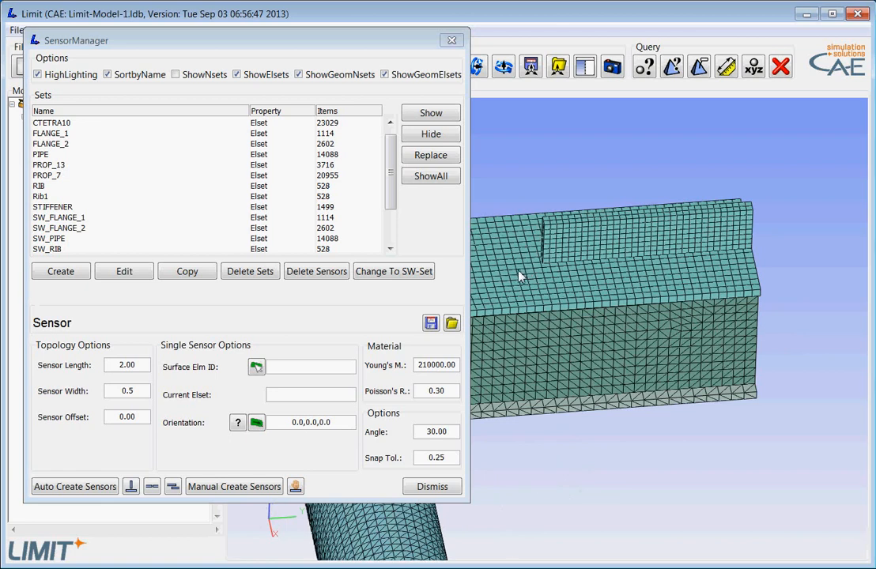
{"action": "middle_click_drag", "start_coordinate": [576, 253], "coordinate": [505, 259]}
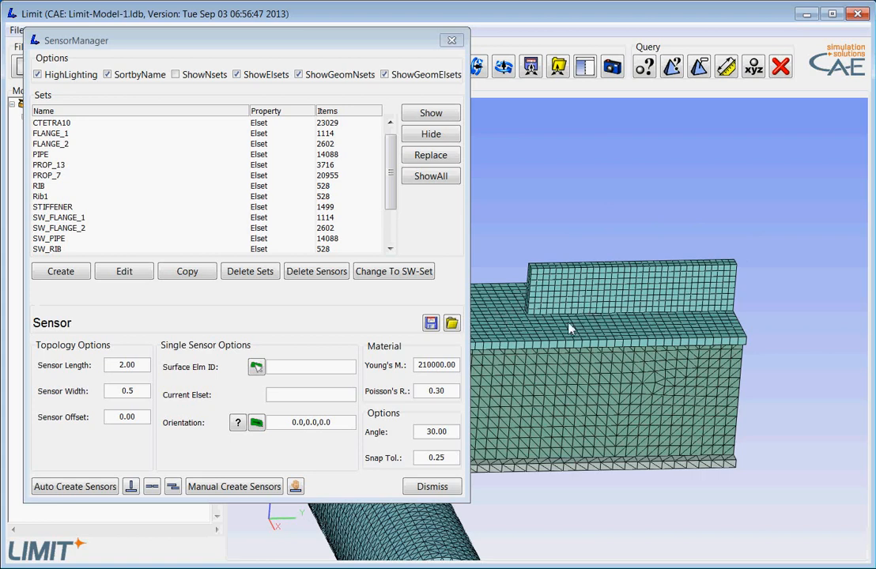
{"action": "left_click", "coordinate": [517, 323]}
{"action": "left_click", "coordinate": [563, 294]}
{"action": "left_click", "coordinate": [131, 488]}
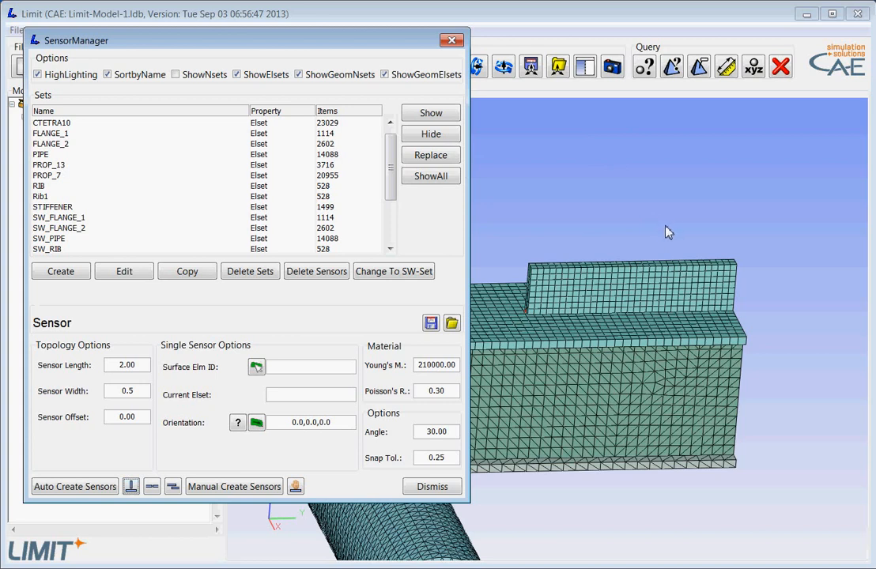
Turn off the mesh lines and make the model transparent with only its feature edges shown
{"action": "left_click", "coordinate": [623, 185]}
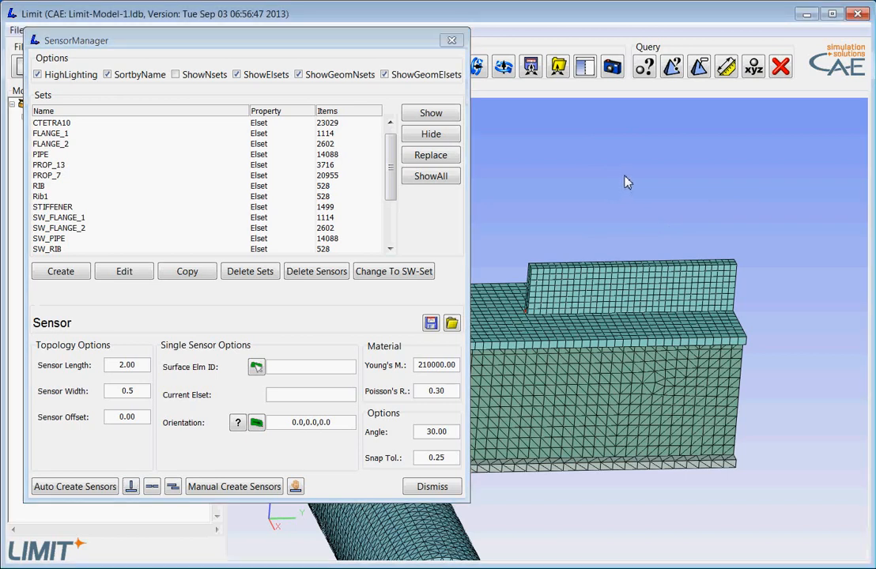
{"action": "key", "text": "e"}
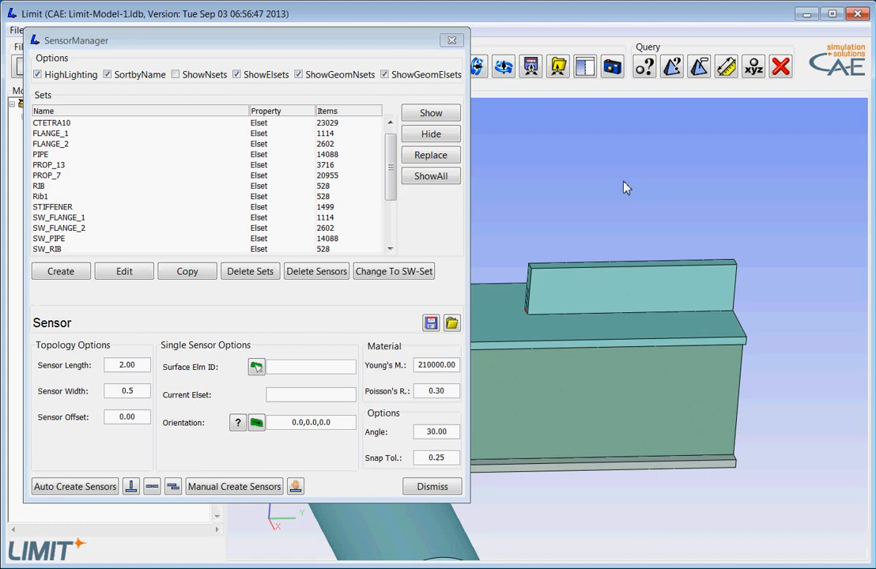
{"action": "key", "text": "t"}
Examine the placement of the T-joint sensors along the rib-to-flange connection and around the rib end
{"action": "middle_click_drag", "start_coordinate": [638, 244], "coordinate": [625, 265]}
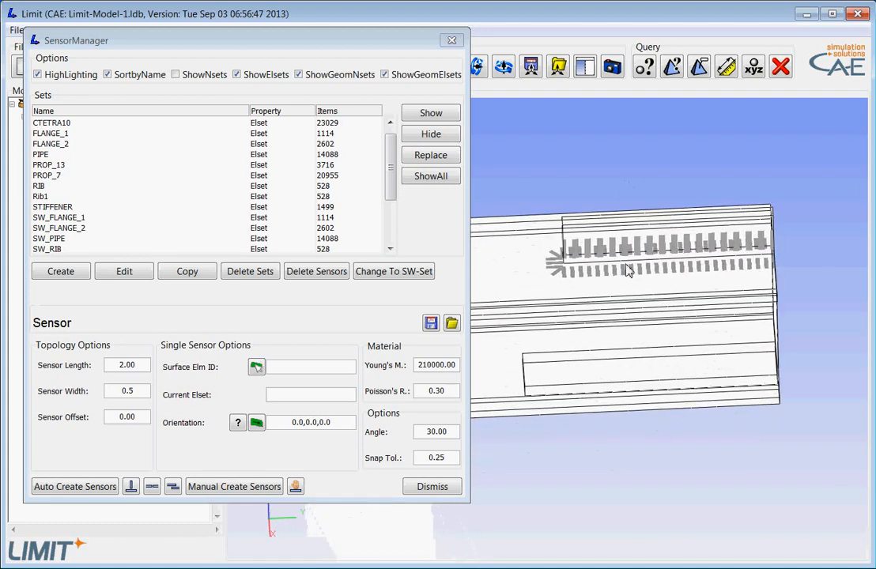
{"action": "scroll", "coordinate": [624, 273], "scroll_direction": "up", "scroll_amount": 7}
{"action": "scroll", "coordinate": [625, 273], "scroll_direction": "down", "scroll_amount": 6}
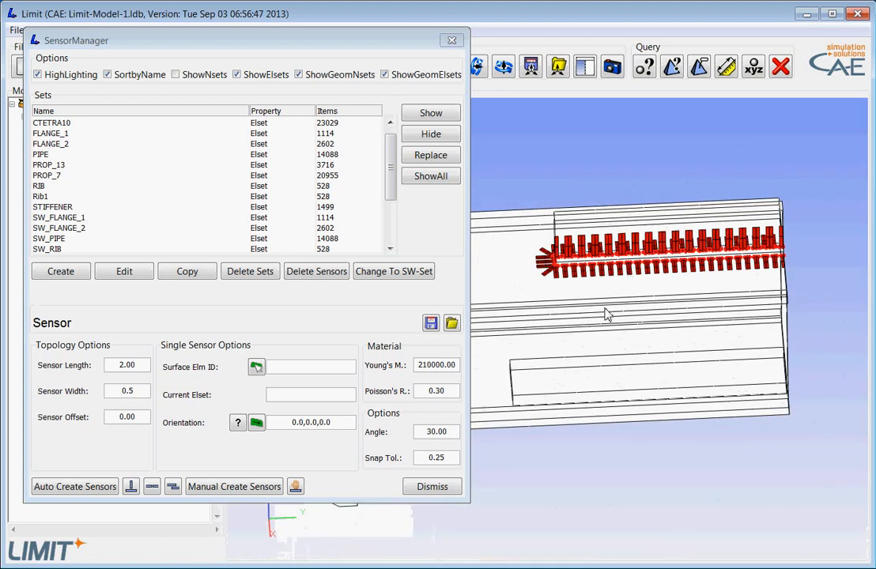
{"action": "middle_click_drag", "start_coordinate": [606, 314], "coordinate": [632, 266]}
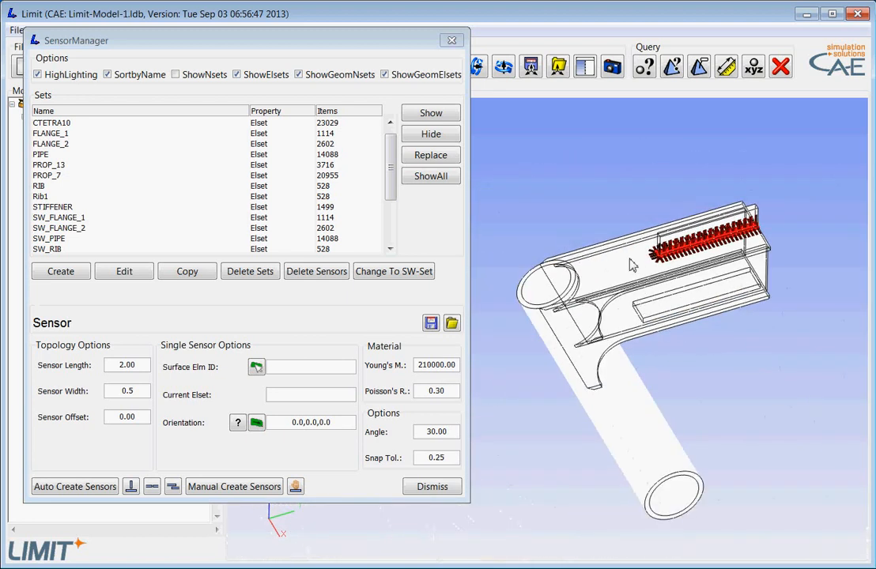
{"action": "scroll", "coordinate": [632, 265], "scroll_direction": "up", "scroll_amount": 5}
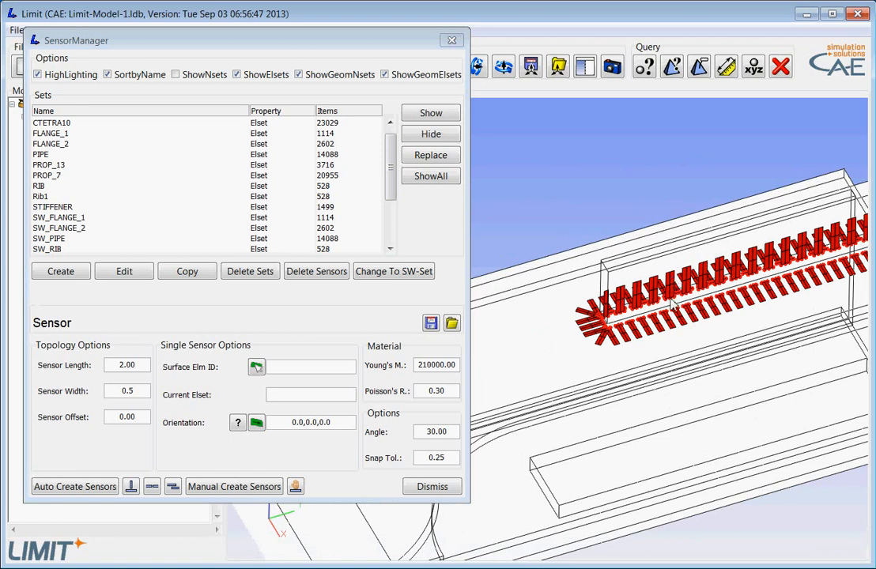
{"action": "left_click", "coordinate": [427, 178]}
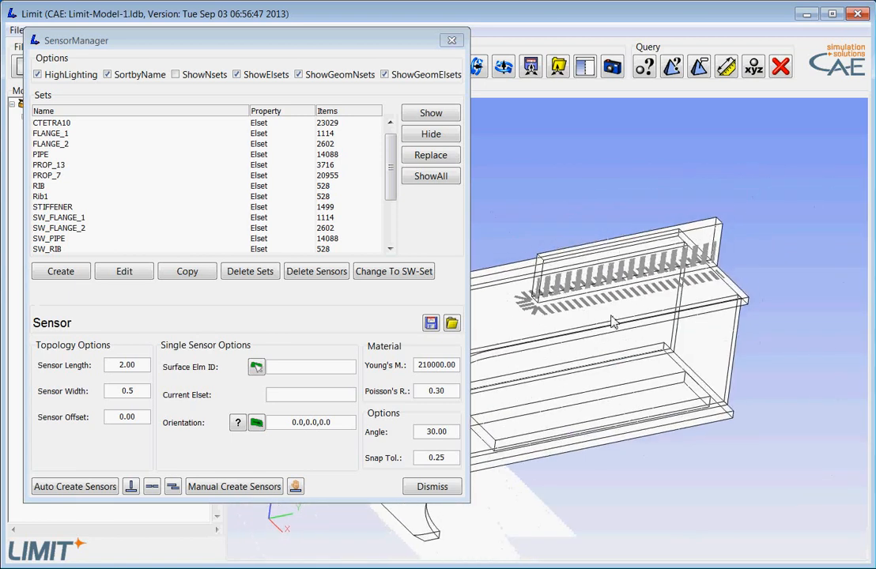
{"action": "middle_click_drag", "start_coordinate": [611, 315], "coordinate": [599, 316]}
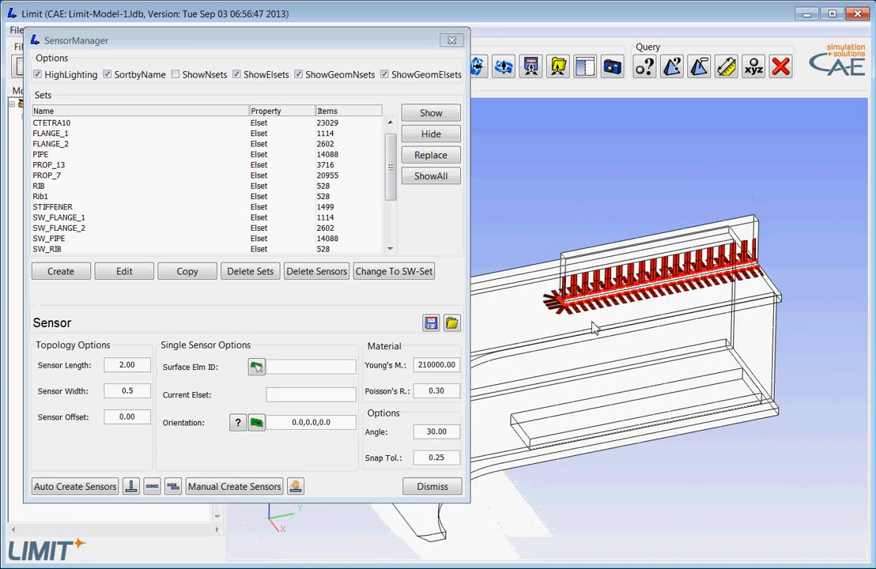
{"action": "scroll", "coordinate": [560, 317], "scroll_direction": "up", "scroll_amount": 1}
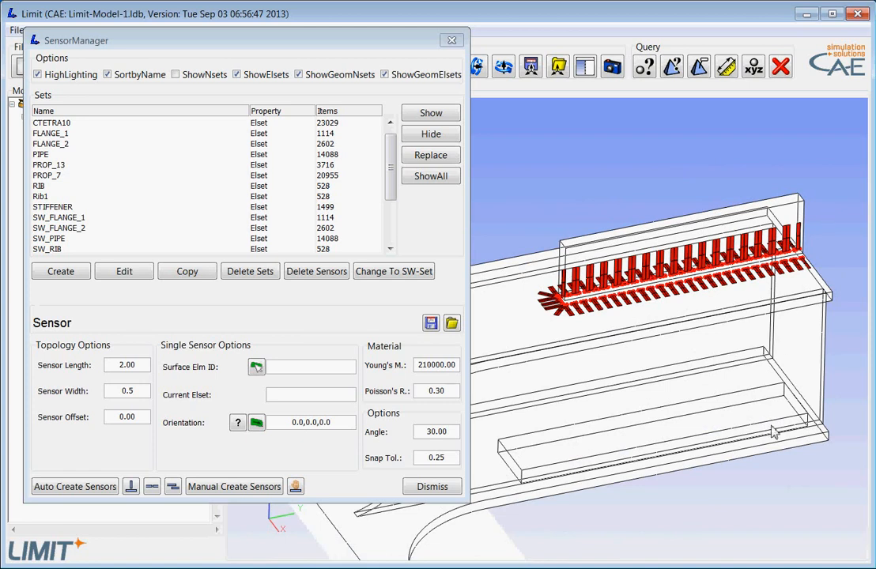
Pick the pipe and the two webs, set the snap tolerance to 1, and automatically create T-joint sensors at their connection
{"action": "middle_click_drag", "start_coordinate": [624, 359], "coordinate": [589, 369]}
{"action": "scroll", "coordinate": [592, 372], "scroll_direction": "up", "scroll_amount": 5}
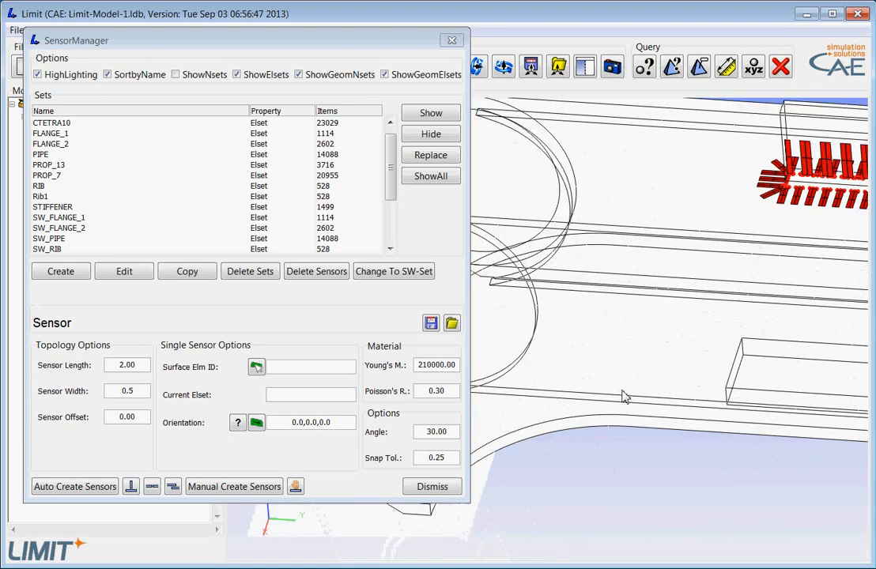
{"action": "scroll", "coordinate": [606, 385], "scroll_direction": "down", "scroll_amount": 4}
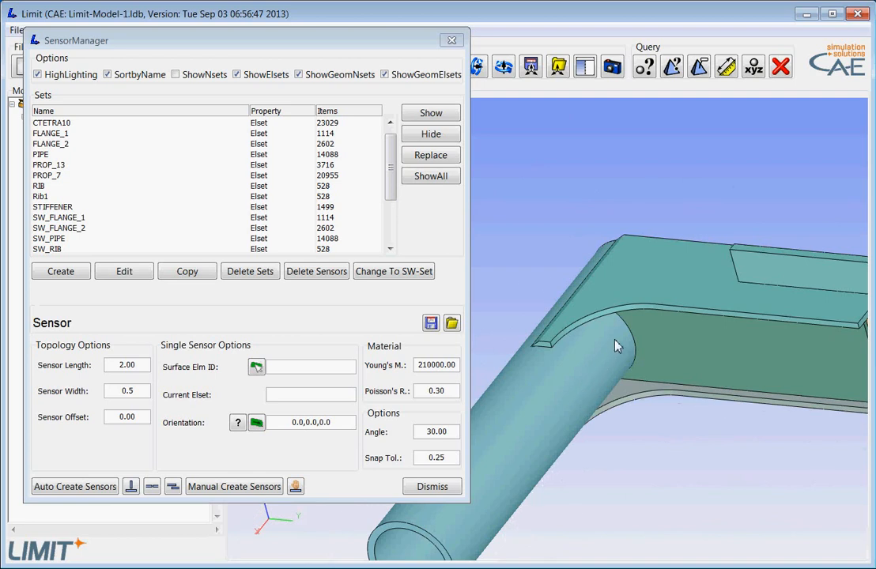
{"action": "key", "text": "m"}
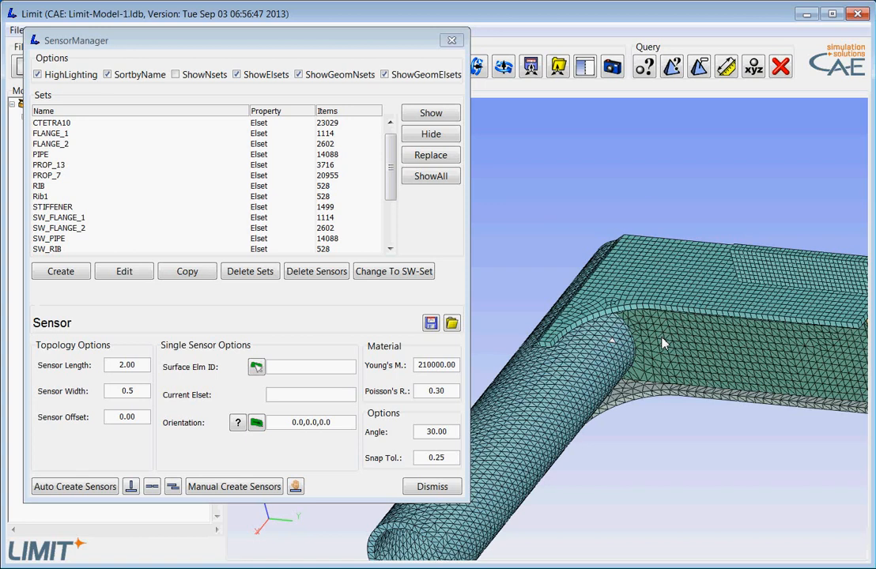
{"action": "middle_click_drag", "start_coordinate": [655, 445], "coordinate": [612, 462]}
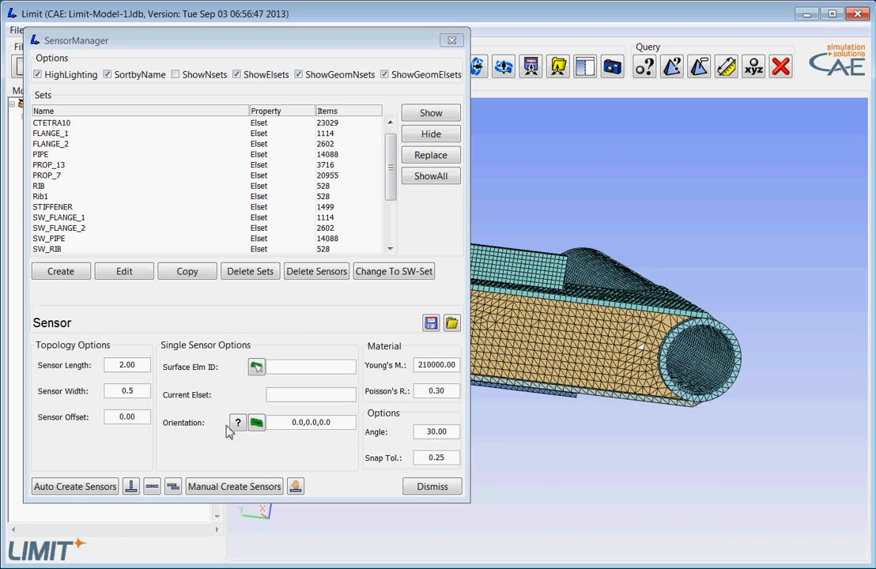
{"action": "double_click", "coordinate": [428, 459]}
{"action": "type", "text": "1"}
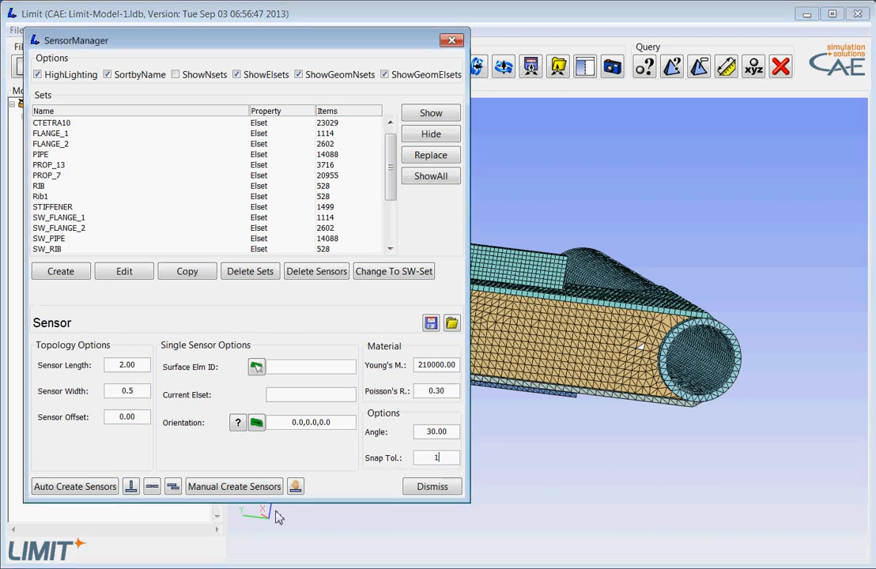
{"action": "left_click", "coordinate": [131, 487]}
{"action": "left_click", "coordinate": [796, 241]}
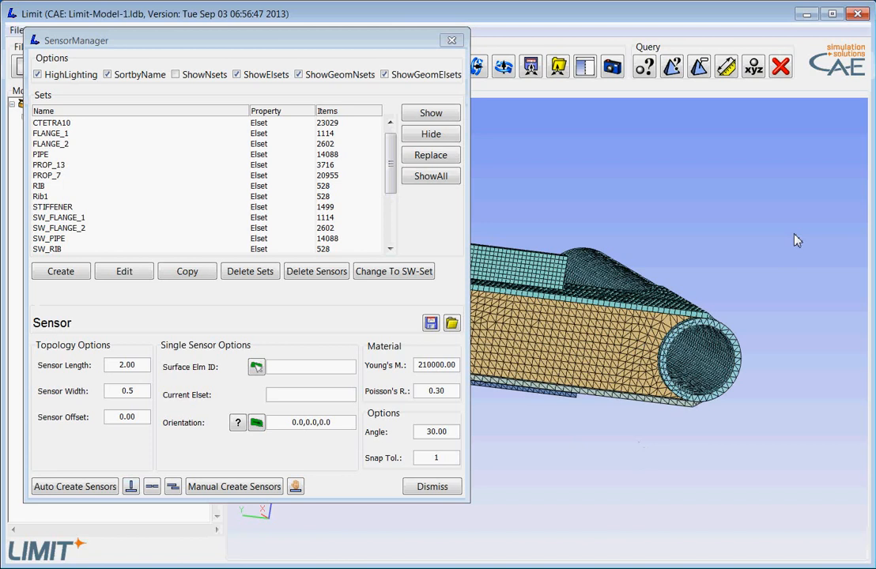
Make the model transparent with only its feature edges shown and examine the T-joint sensors around the pipe-to-web connections
{"action": "key", "text": "w"}
{"action": "key", "text": "w"}
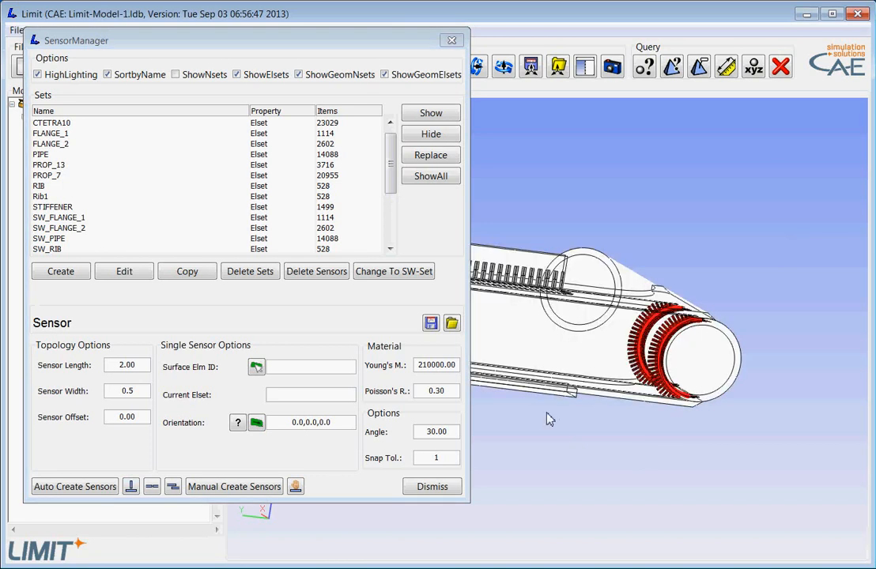
{"action": "mouse_move", "coordinate": [547, 412]}
{"action": "left_mouse_down"}
{"action": "mouse_move", "coordinate": [654, 412]}
{"action": "mouse_move", "coordinate": [733, 434]}
{"action": "mouse_move", "coordinate": [689, 467]}
{"action": "mouse_move", "coordinate": [803, 459]}
{"action": "mouse_move", "coordinate": [695, 352]}
{"action": "left_mouse_up"}
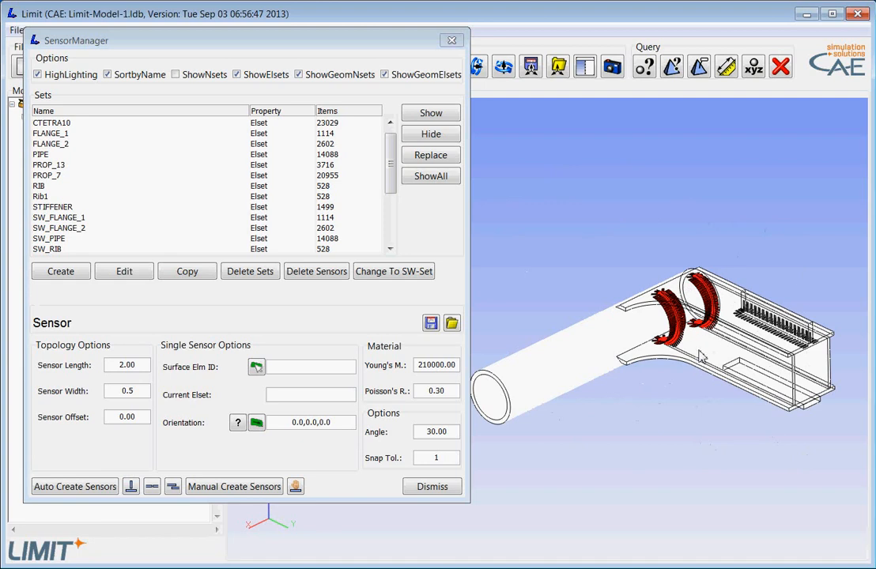
{"action": "scroll", "coordinate": [700, 357], "scroll_direction": "up", "scroll_amount": 3}
{"action": "left_click_drag", "start_coordinate": [589, 334], "coordinate": [593, 311]}
{"action": "scroll", "coordinate": [583, 343], "scroll_direction": "down", "scroll_amount": 3}
{"action": "left_click_drag", "start_coordinate": [623, 373], "coordinate": [560, 360]}
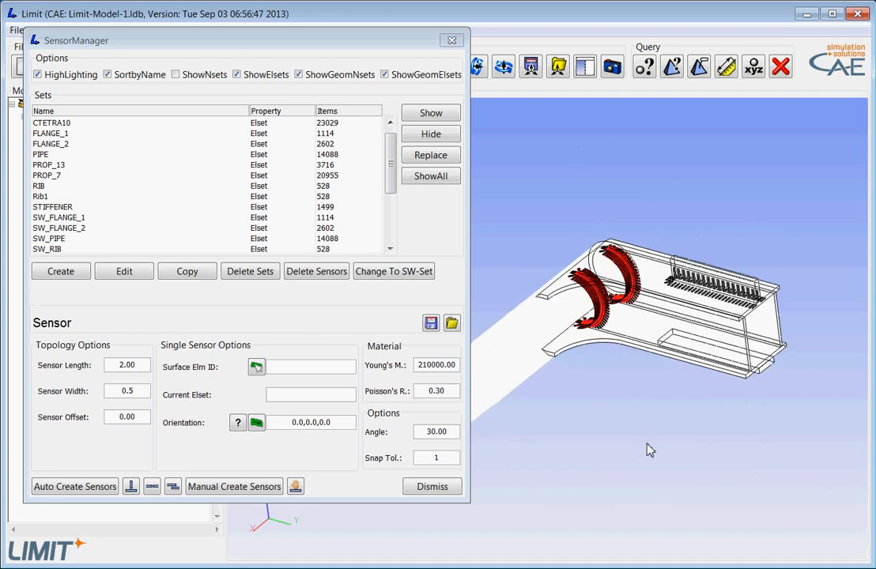
{"action": "scroll", "coordinate": [539, 313], "scroll_direction": "up", "scroll_amount": 5}
{"action": "scroll", "coordinate": [611, 430], "scroll_direction": "down", "scroll_amount": 3}
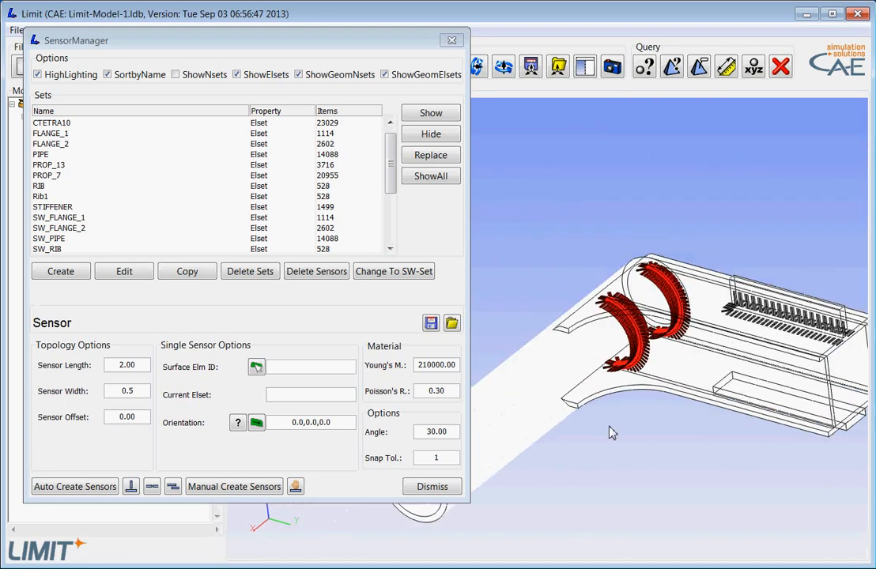
{"action": "scroll", "coordinate": [556, 297], "scroll_direction": "up", "scroll_amount": 2}
{"action": "scroll", "coordinate": [558, 297], "scroll_direction": "up", "scroll_amount": 2}
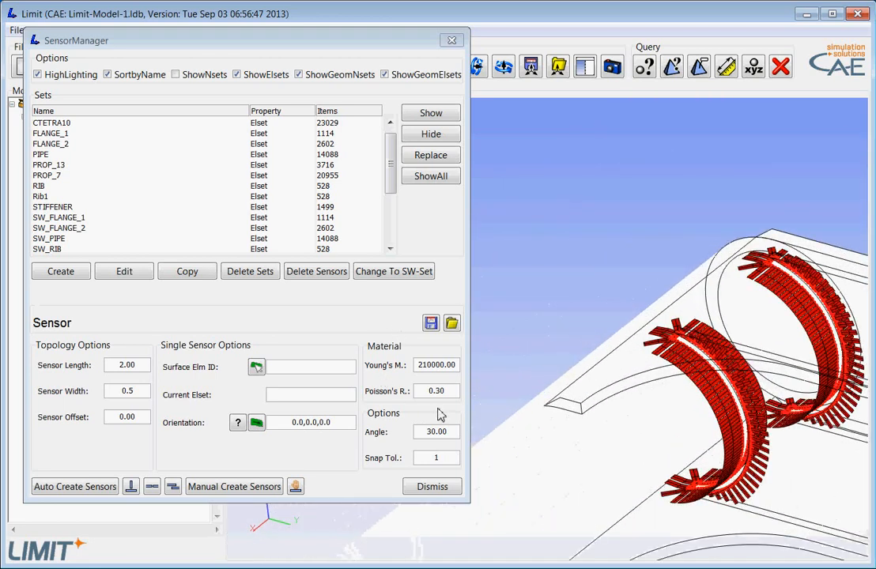
Set the tie snap tolerance for sensor creation to 0.1
{"action": "double_click", "coordinate": [435, 460]}
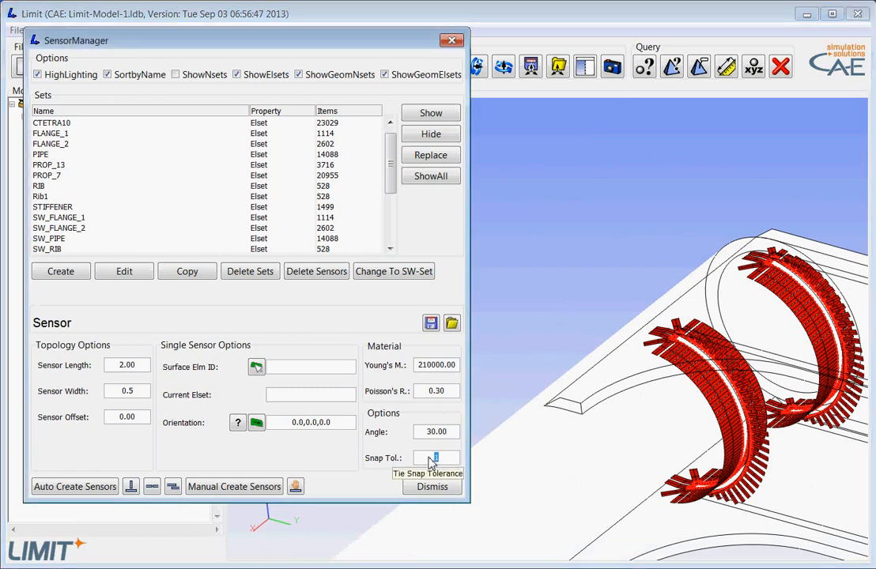
{"action": "type", "text": "0.1"}
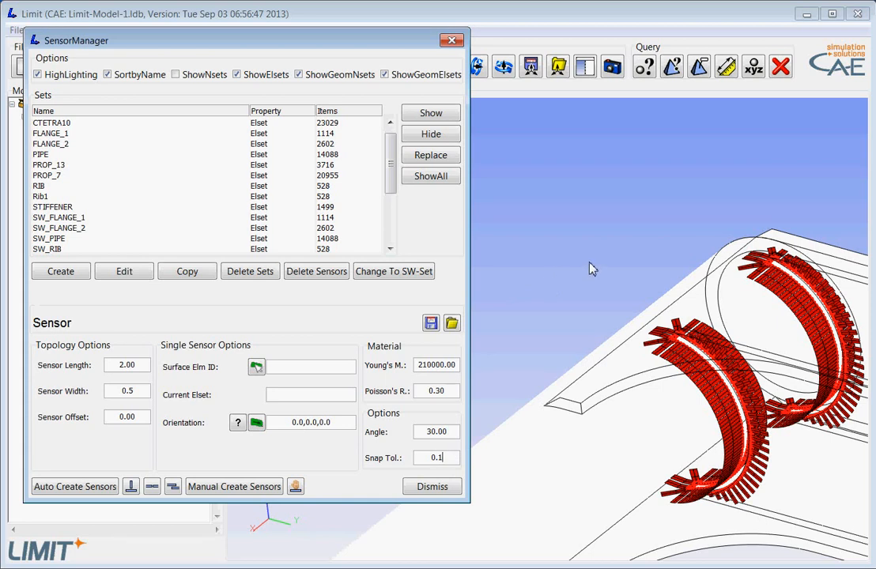
{"action": "scroll", "coordinate": [606, 253], "scroll_direction": "up", "scroll_amount": 1}
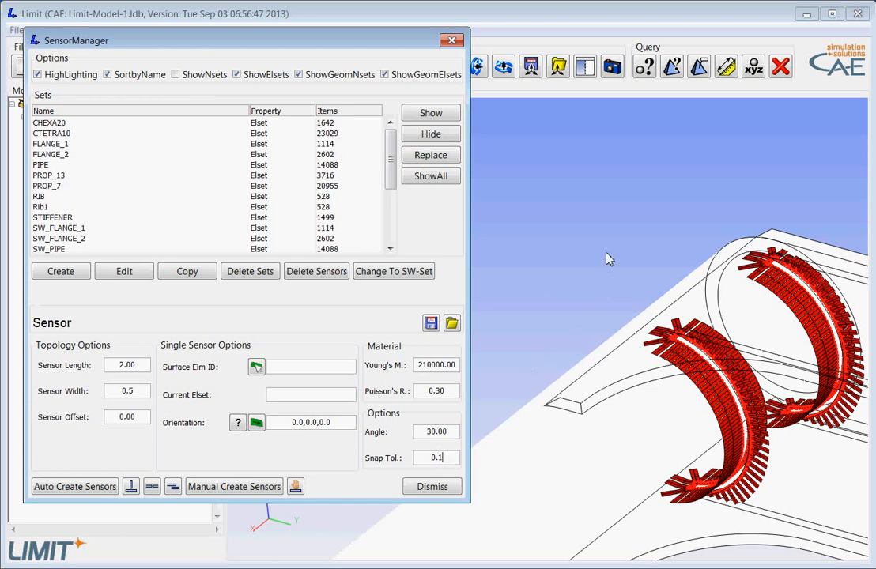
{"action": "scroll", "coordinate": [577, 261], "scroll_direction": "down", "scroll_amount": 1}
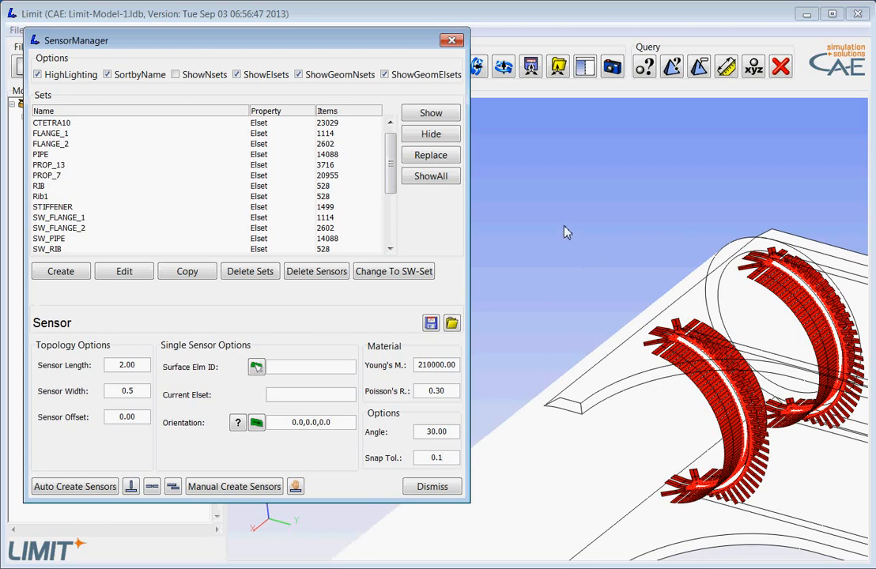
Show the meshed model, pick the pipe and the adjoining flange, and automatically create overlap-joint sensors along their connection
{"action": "left_click", "coordinate": [565, 227]}
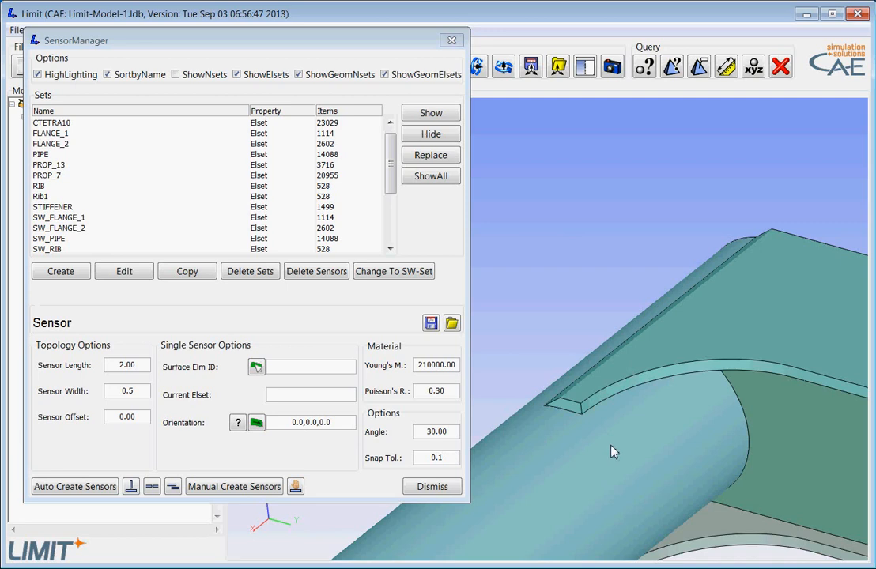
{"action": "key", "text": "e"}
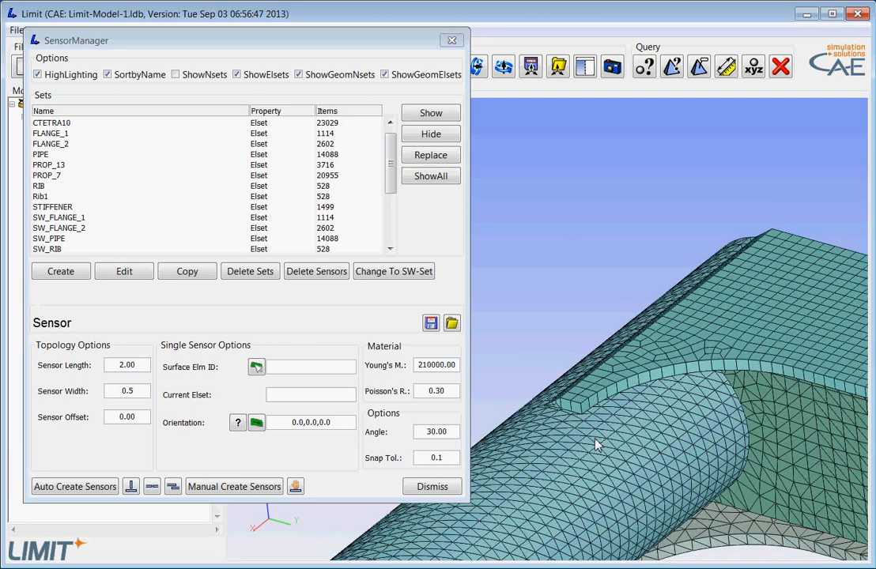
{"action": "middle_click_drag", "start_coordinate": [627, 421], "coordinate": [670, 416]}
{"action": "middle_click_drag", "start_coordinate": [647, 465], "coordinate": [609, 367]}
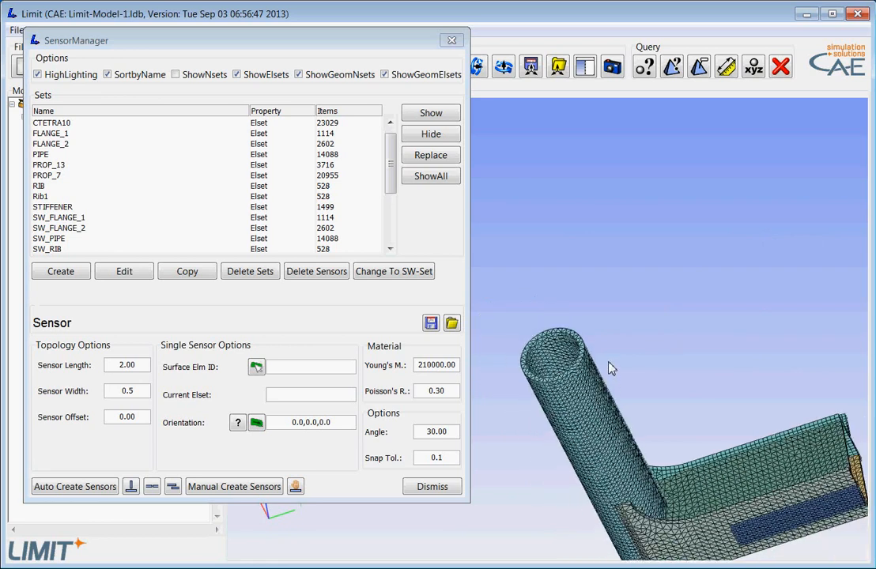
{"action": "scroll", "coordinate": [696, 493], "scroll_direction": "up", "scroll_amount": 3}
{"action": "middle_click_drag", "start_coordinate": [637, 442], "coordinate": [627, 350]}
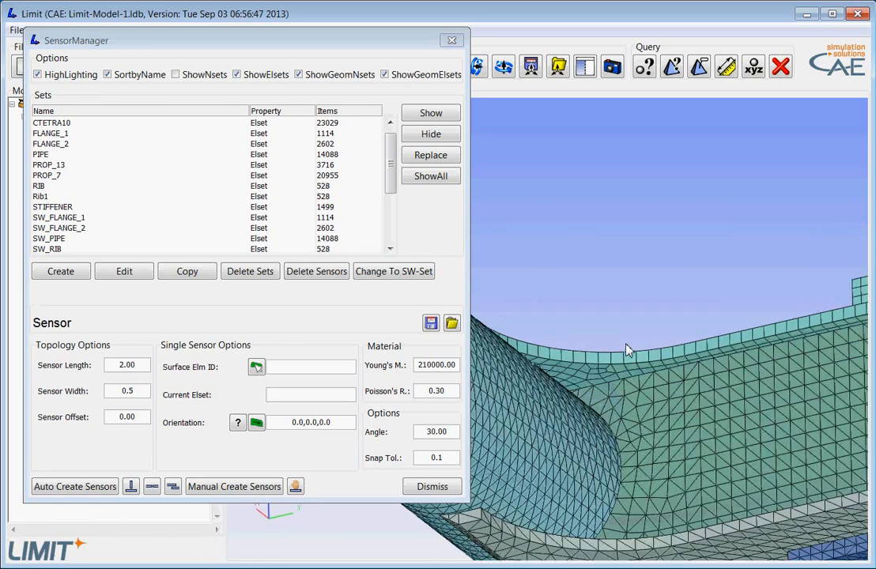
{"action": "left_click", "coordinate": [571, 372]}
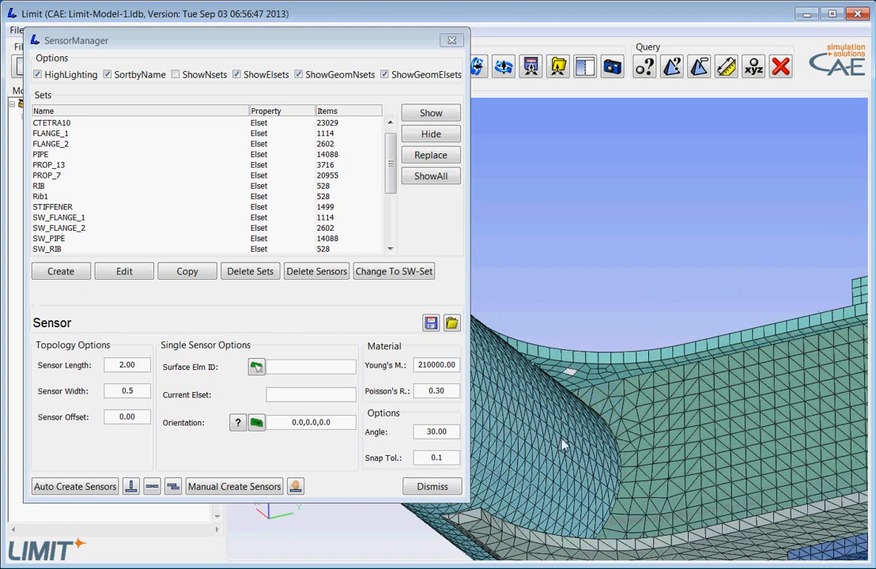
{"action": "left_click", "coordinate": [173, 486]}
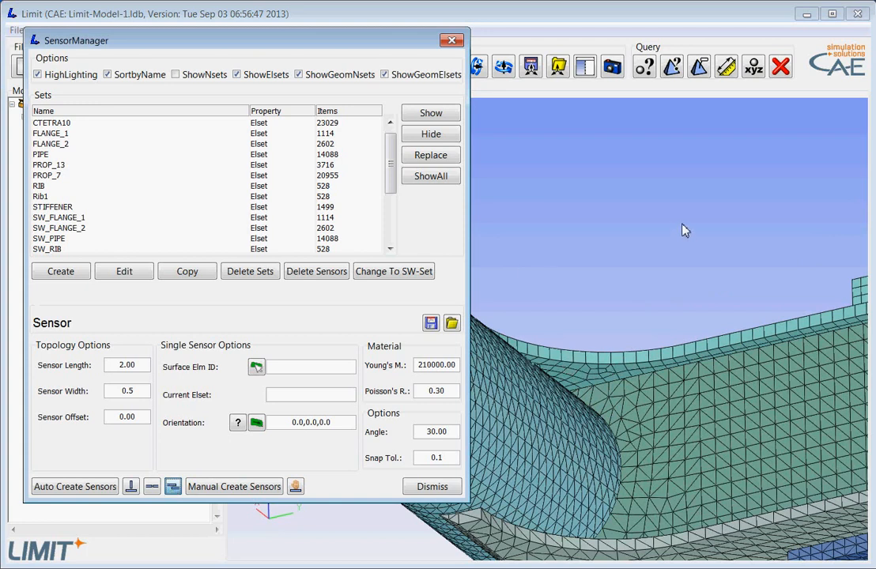
Examine the placement of the overlap-joint sensors between the pipe and the flange in the transparent feature-edge display
{"action": "left_click_drag", "start_coordinate": [682, 231], "coordinate": [686, 282]}
{"action": "scroll", "coordinate": [702, 429], "scroll_direction": "down", "scroll_amount": 5}
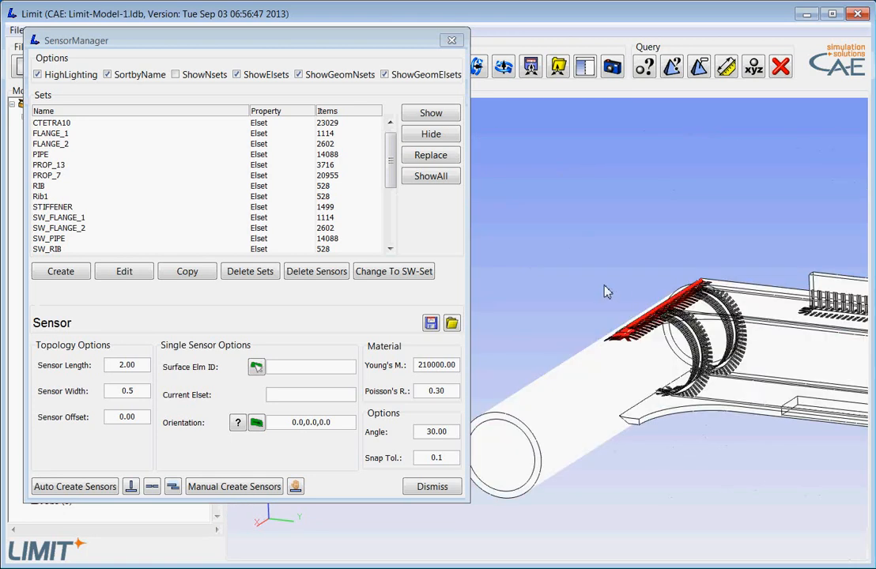
{"action": "mouse_move", "coordinate": [602, 360]}
{"action": "middle_mouse_down"}
{"action": "mouse_move", "coordinate": [617, 358]}
{"action": "mouse_move", "coordinate": [618, 380]}
{"action": "middle_mouse_up"}
{"action": "scroll", "coordinate": [610, 350], "scroll_direction": "up", "scroll_amount": 6}
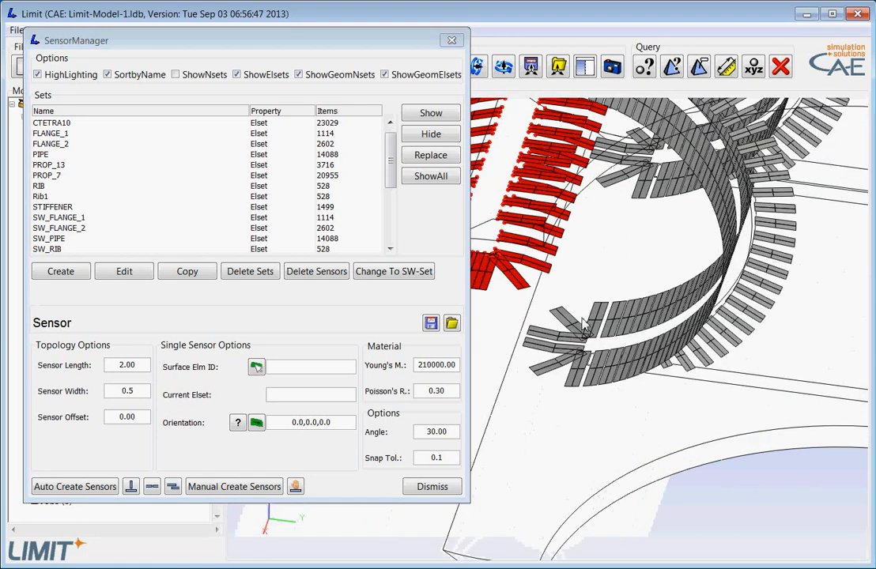
{"action": "scroll", "coordinate": [658, 338], "scroll_direction": "down", "scroll_amount": 3}
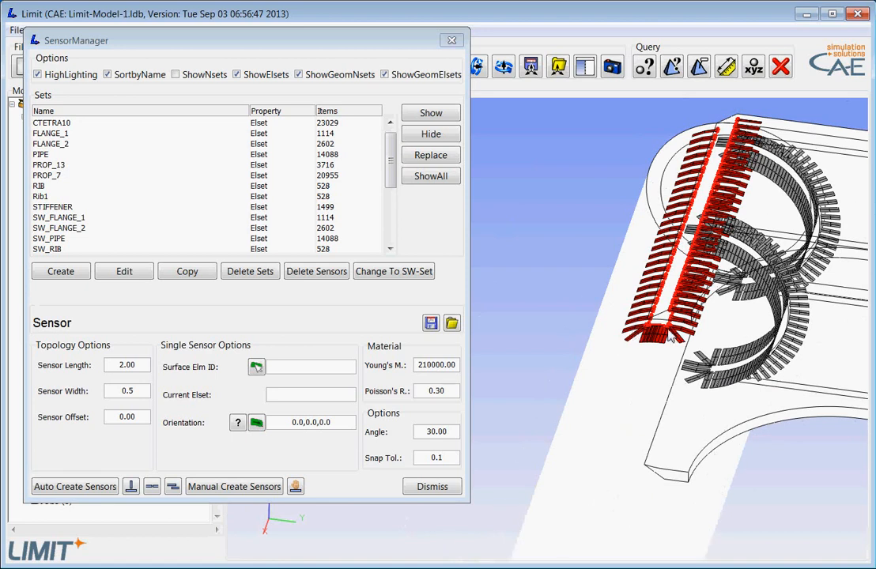
{"action": "middle_click_drag", "start_coordinate": [581, 293], "coordinate": [721, 302]}
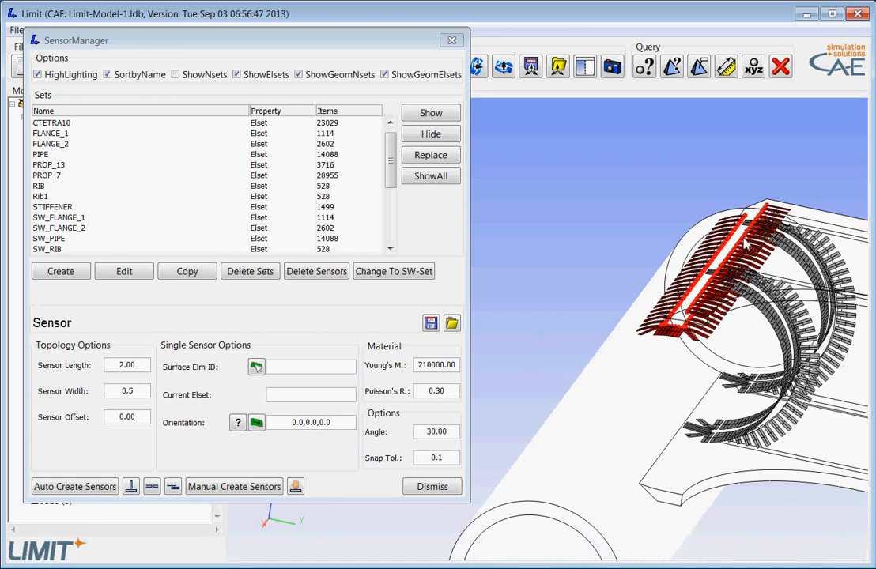
{"action": "middle_click_drag", "start_coordinate": [575, 221], "coordinate": [528, 327]}
{"action": "scroll", "coordinate": [551, 315], "scroll_direction": "down", "scroll_amount": 2}
{"action": "scroll", "coordinate": [611, 306], "scroll_direction": "up", "scroll_amount": 2}
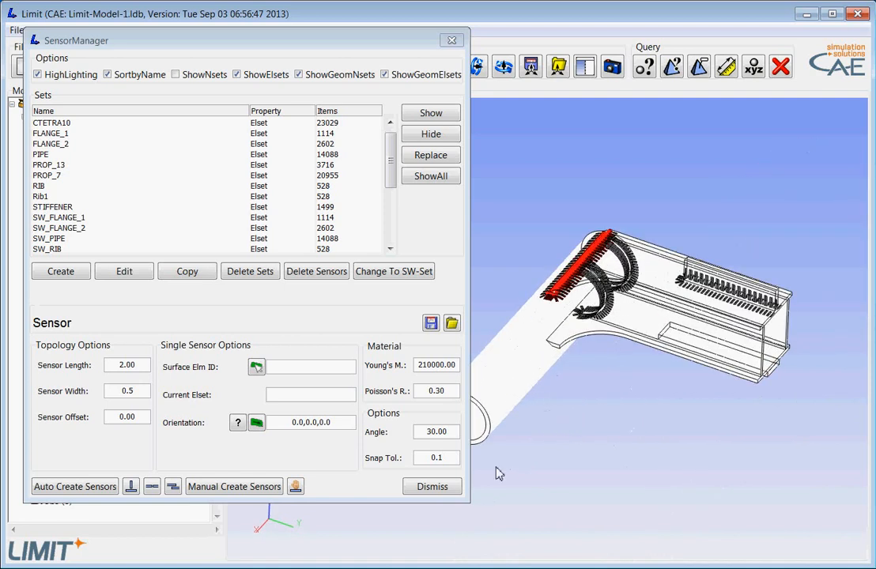
Close the sensor manager and review all created sensors on the rib, webs, pipe and flange of the transparent model
{"action": "left_click", "coordinate": [432, 486]}
{"action": "left_click_drag", "start_coordinate": [637, 445], "coordinate": [750, 367]}
{"action": "scroll", "coordinate": [809, 310], "scroll_direction": "up", "scroll_amount": 2}
{"action": "left_click_drag", "start_coordinate": [586, 303], "coordinate": [570, 321]}
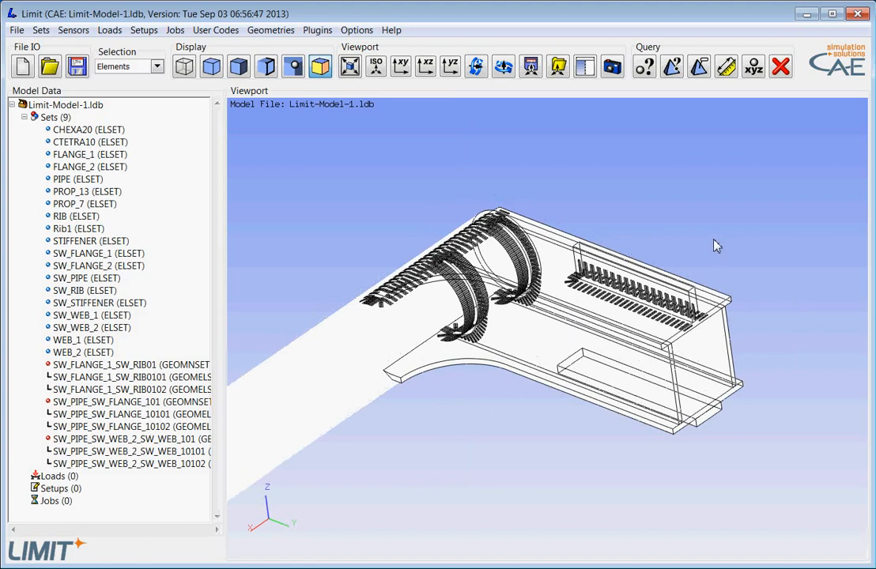
{"action": "left_click_drag", "start_coordinate": [632, 273], "coordinate": [542, 357]}
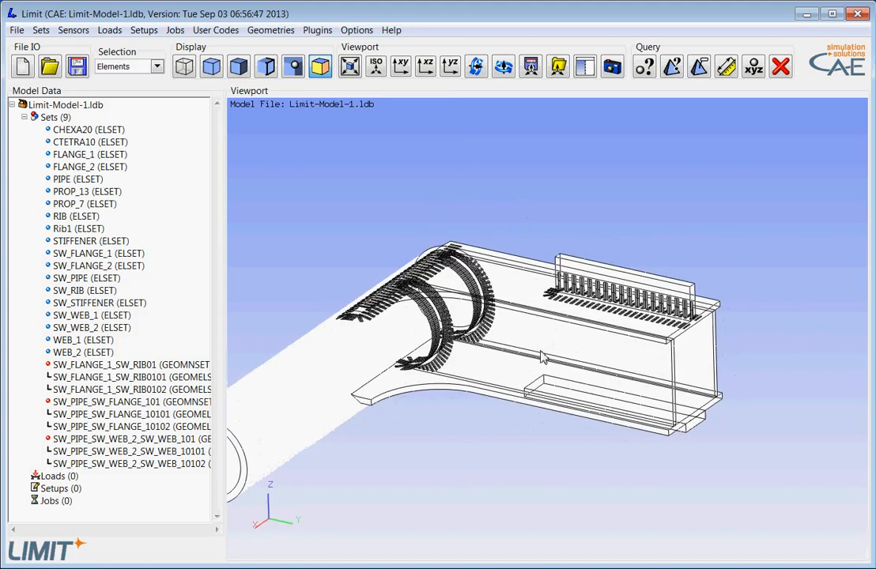
{"action": "scroll", "coordinate": [345, 330], "scroll_direction": "up", "scroll_amount": 2}
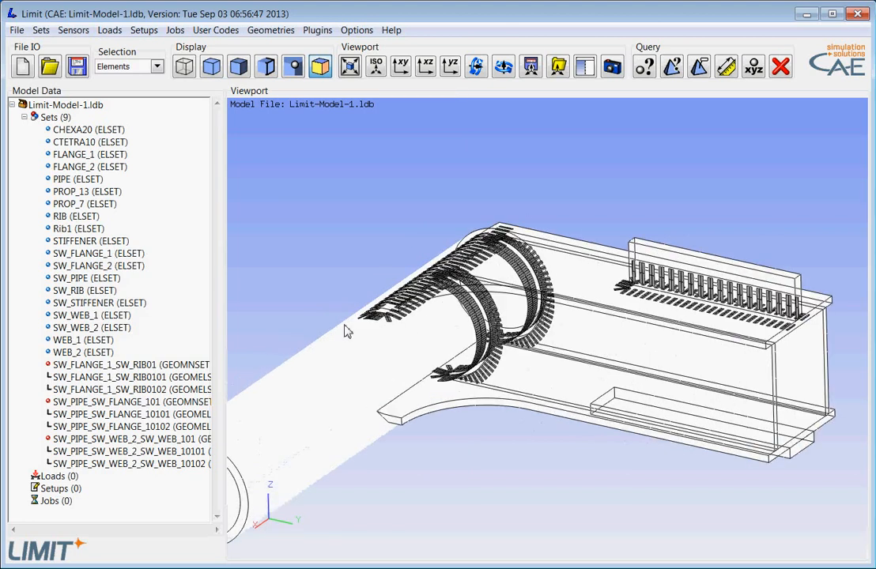
{"action": "left_click_drag", "start_coordinate": [670, 384], "coordinate": [677, 397]}
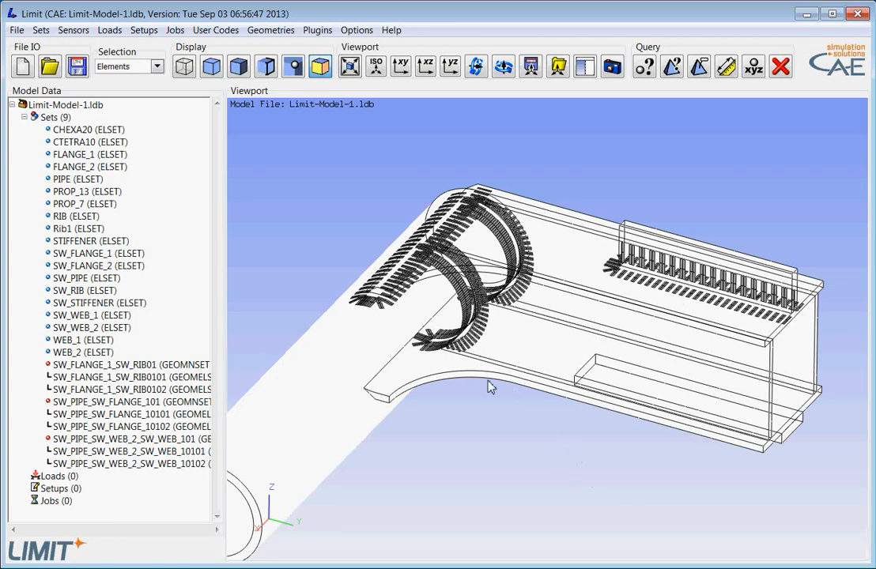
{"action": "left_click_drag", "start_coordinate": [490, 385], "coordinate": [425, 316]}
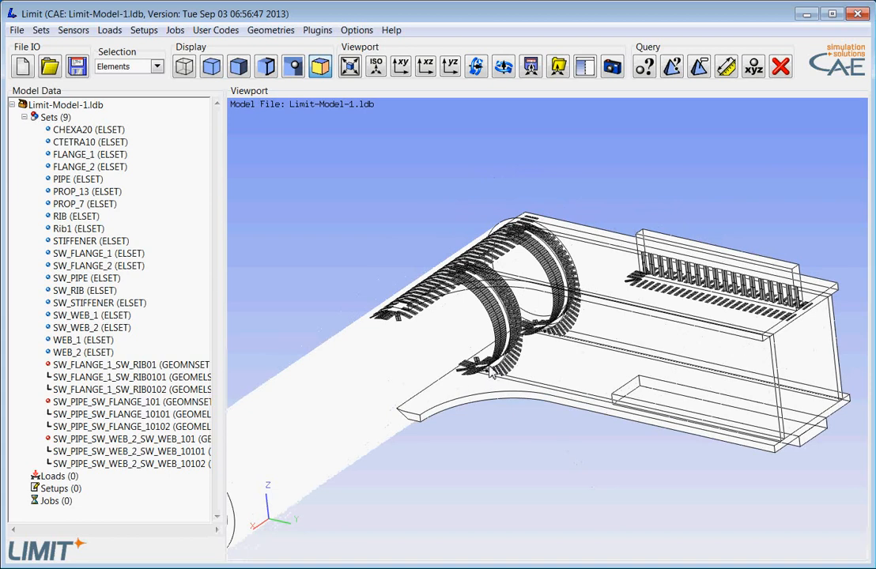
Create an FE result named Fz that refers to step 4
{"action": "left_click", "coordinate": [103, 32]}
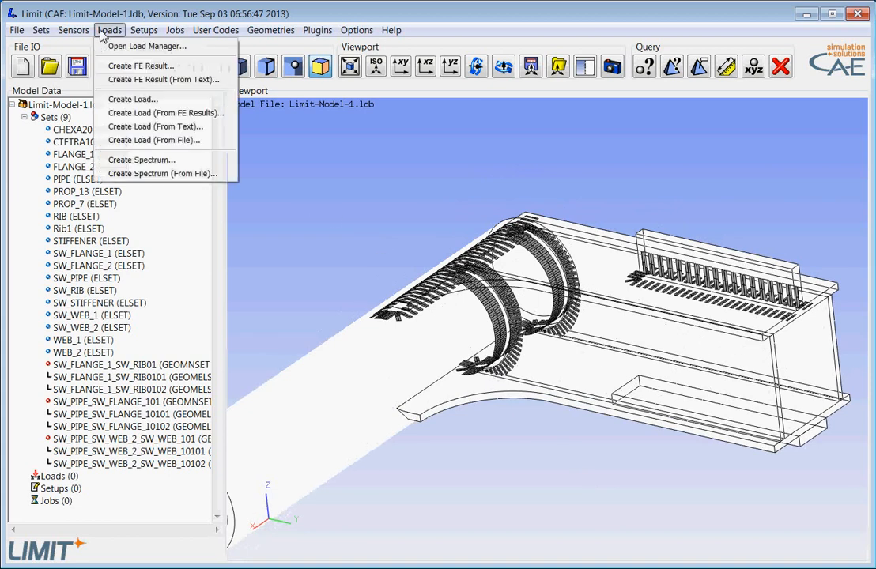
{"action": "left_click", "coordinate": [118, 46]}
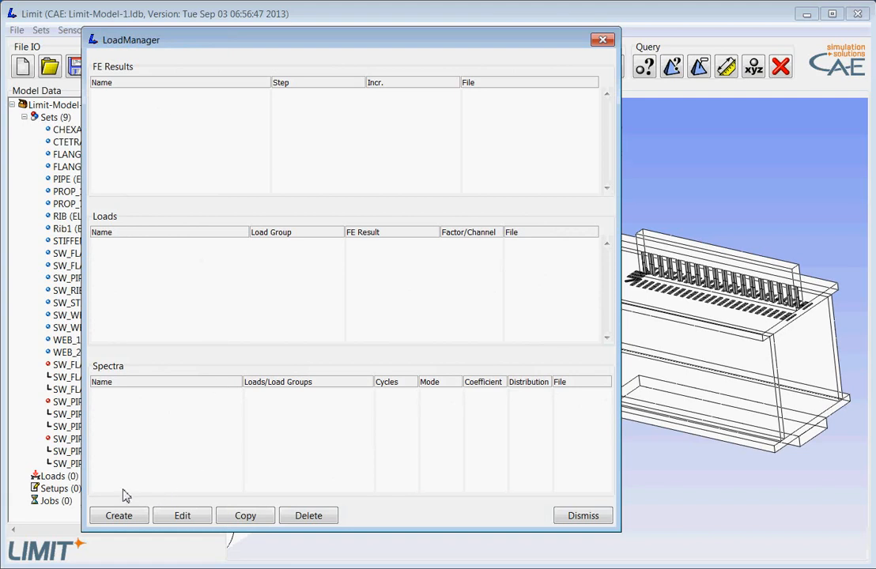
{"action": "left_click", "coordinate": [127, 522]}
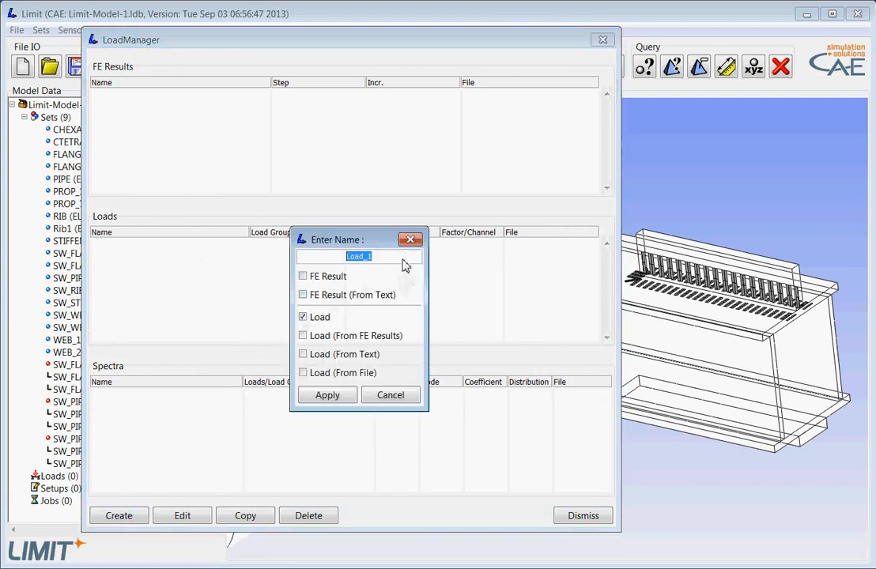
{"action": "type", "text": "Fz"}
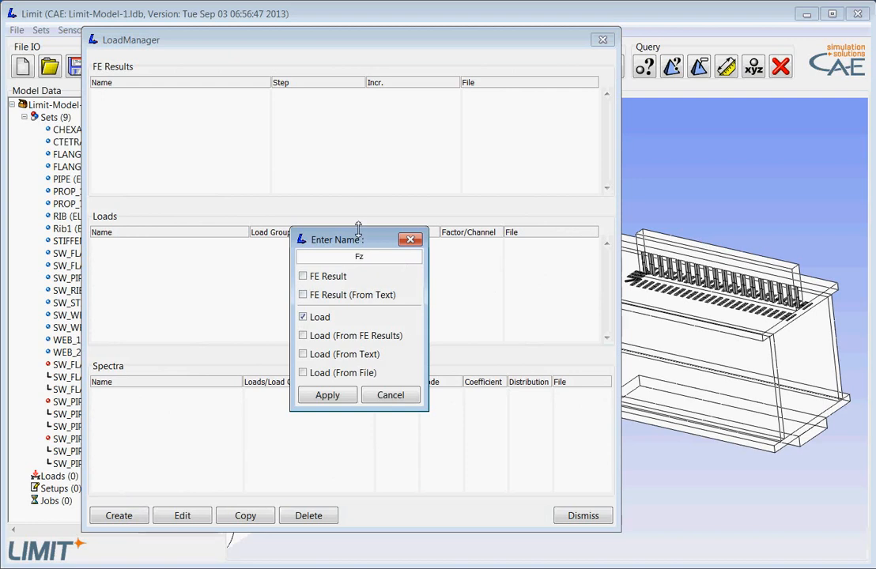
{"action": "left_click", "coordinate": [320, 277]}
{"action": "left_click", "coordinate": [330, 395]}
{"action": "left_click", "coordinate": [340, 316]}
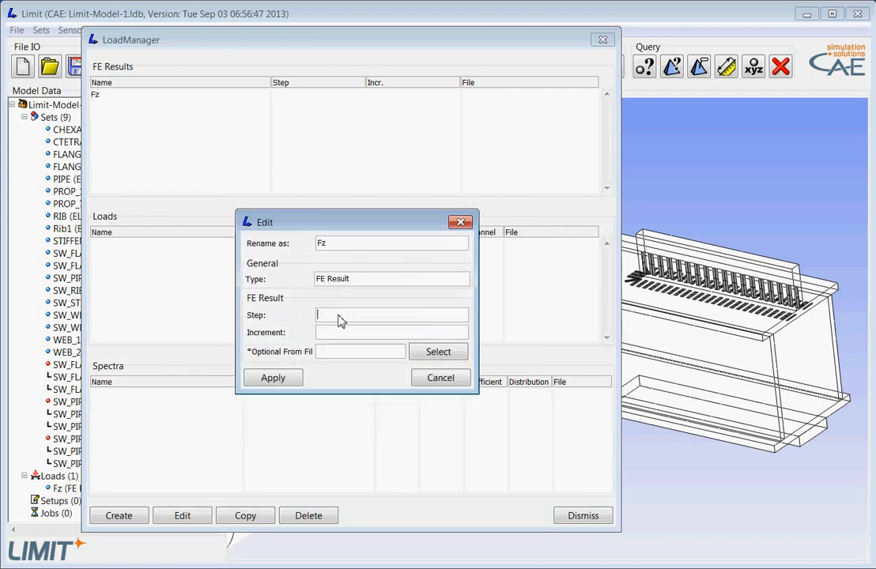
{"action": "left_click", "coordinate": [269, 378]}
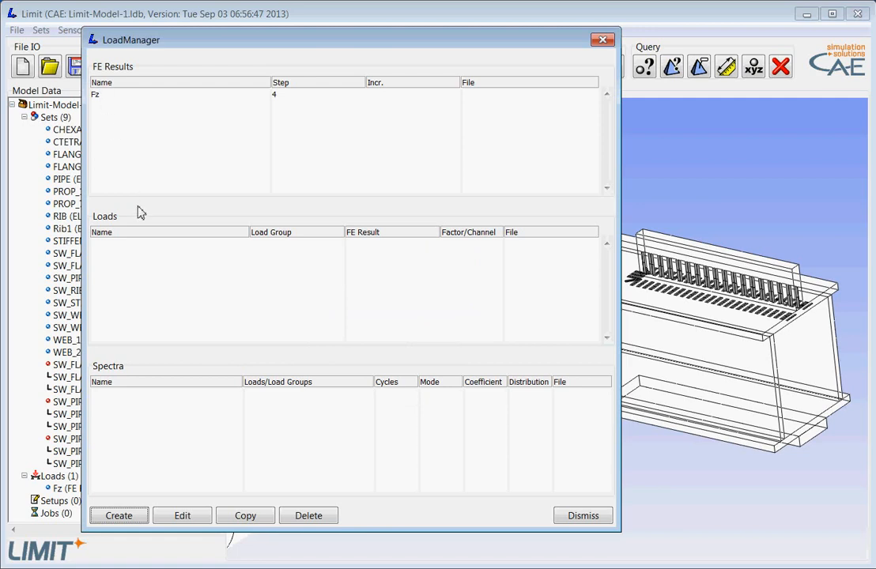
Create a load from the existing Fz FE result
{"action": "left_click", "coordinate": [145, 517]}
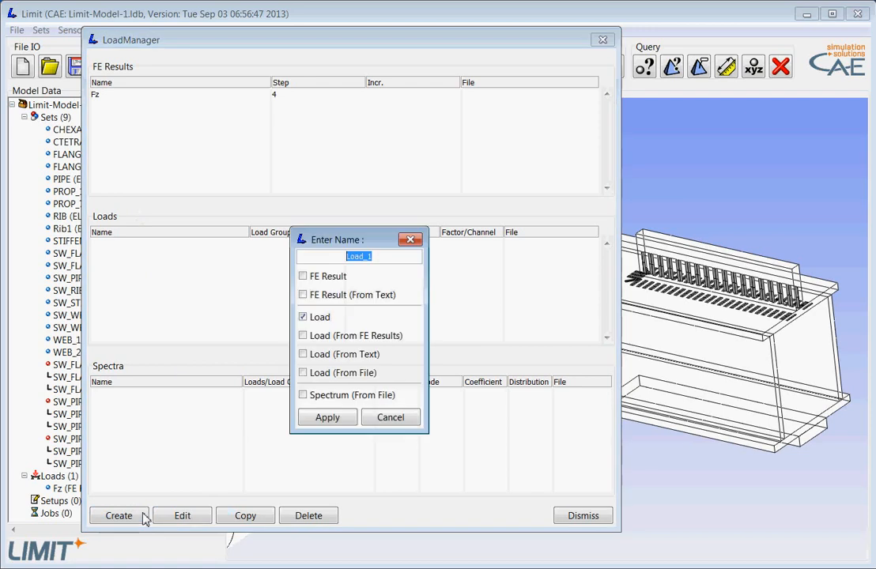
{"action": "left_click", "coordinate": [304, 336]}
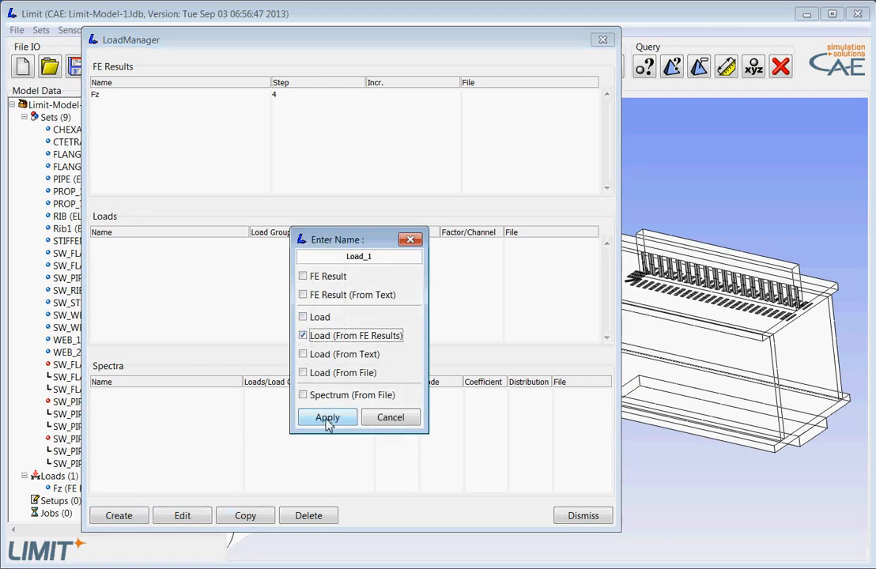
{"action": "left_click", "coordinate": [327, 419]}
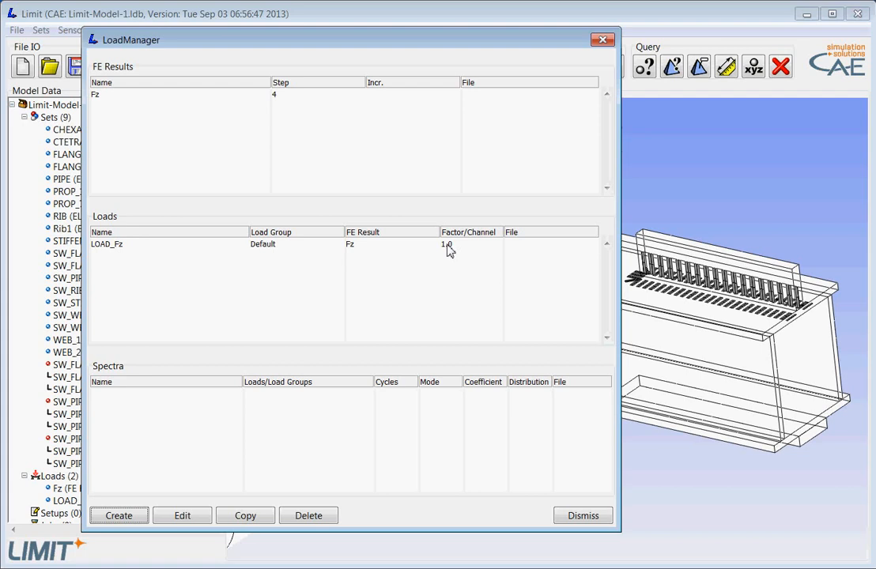
Set the factor of the load based on Fz to 0.2
{"action": "left_click", "coordinate": [445, 248]}
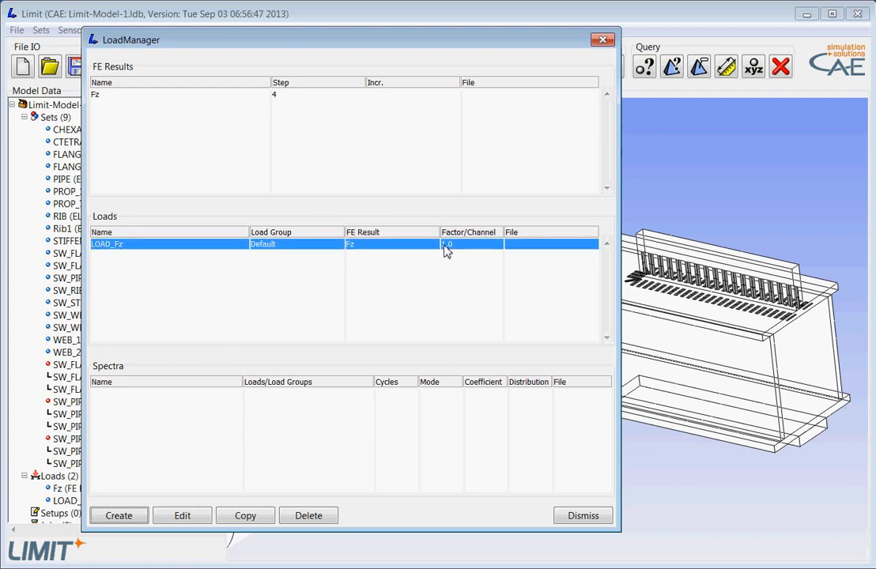
{"action": "double_click", "coordinate": [445, 249]}
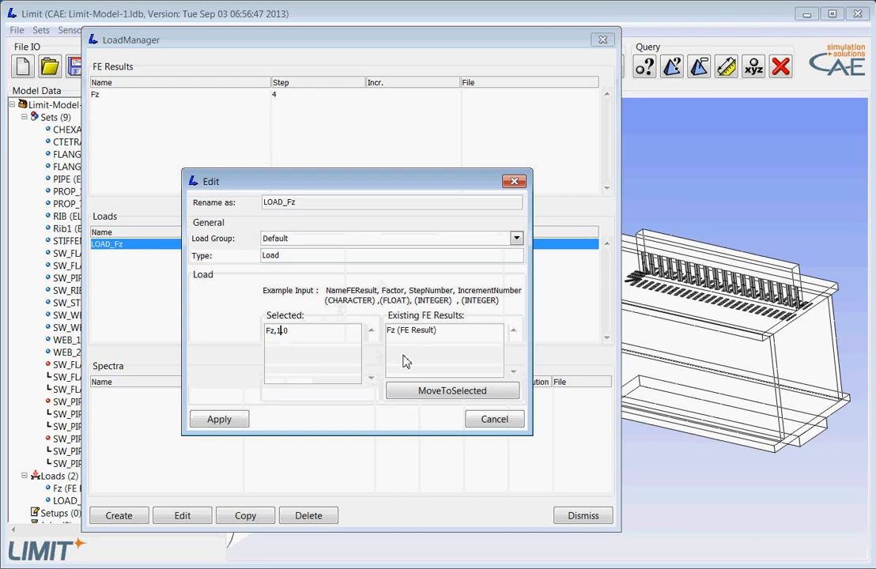
{"action": "key", "text": "BackSpace"}
{"action": "type", "text": "0"}
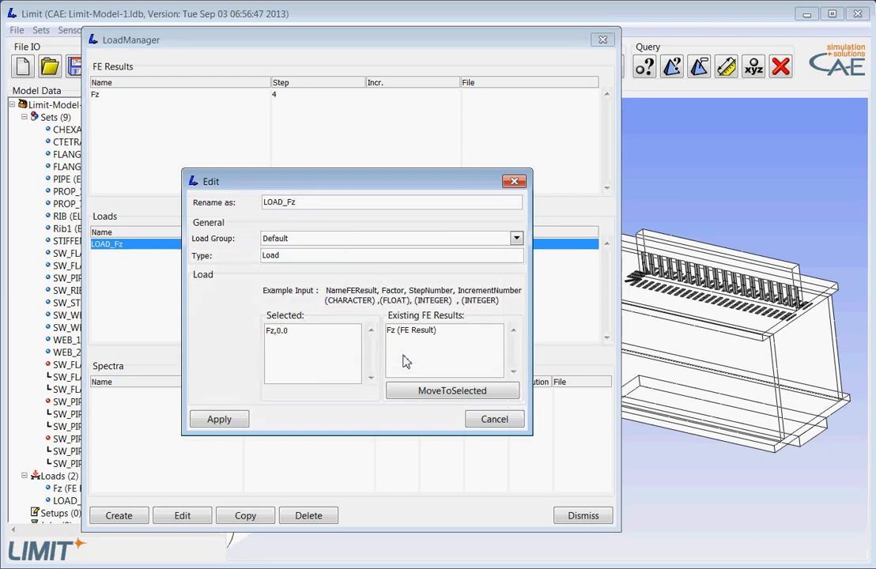
{"action": "left_click", "coordinate": [227, 416]}
Copy the Fz load as LOAD_Fz_m with a factor of -0.2 and close the load manager
{"action": "left_click", "coordinate": [150, 247]}
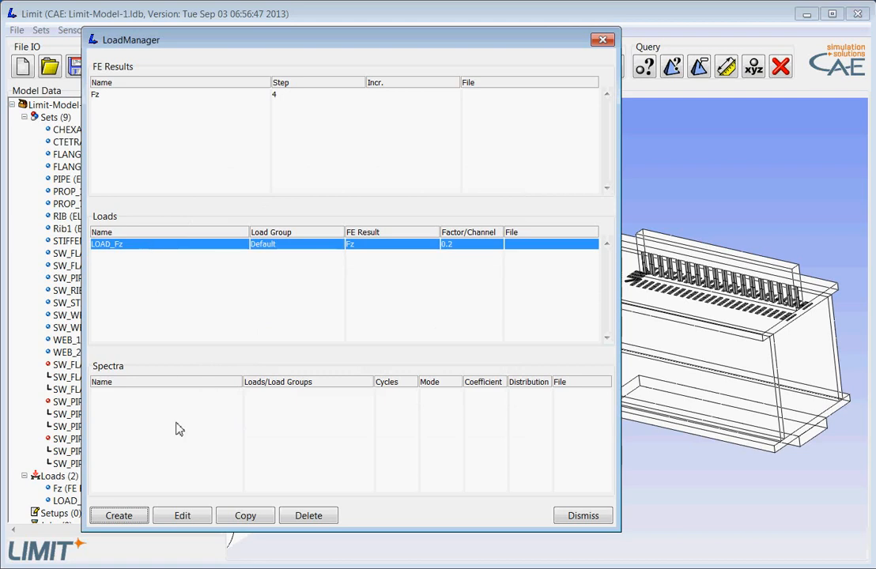
{"action": "left_click", "coordinate": [234, 518]}
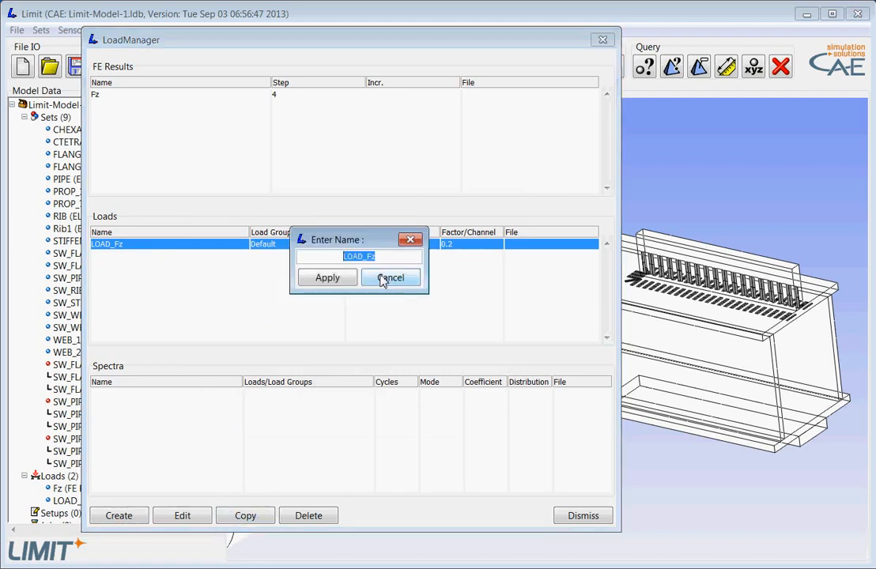
{"action": "left_click", "coordinate": [388, 257]}
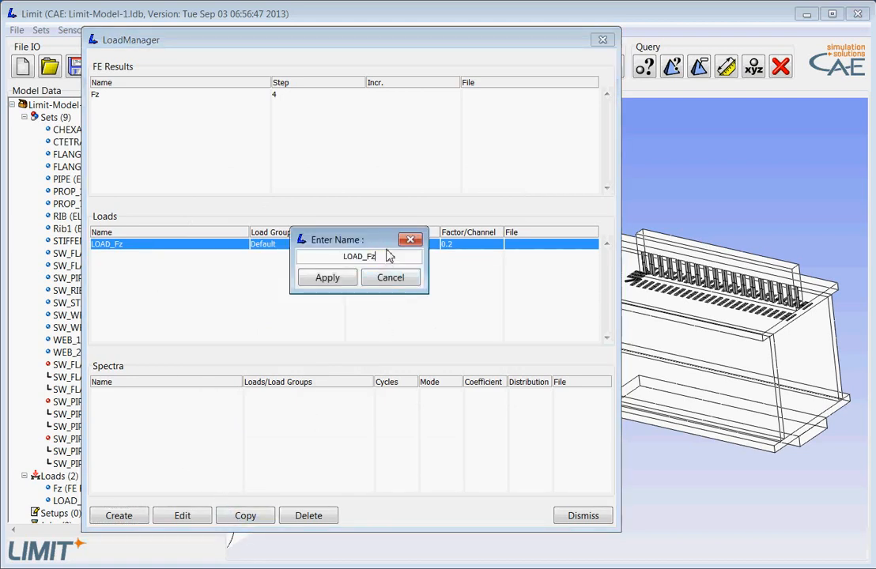
{"action": "type", "text": "_m"}
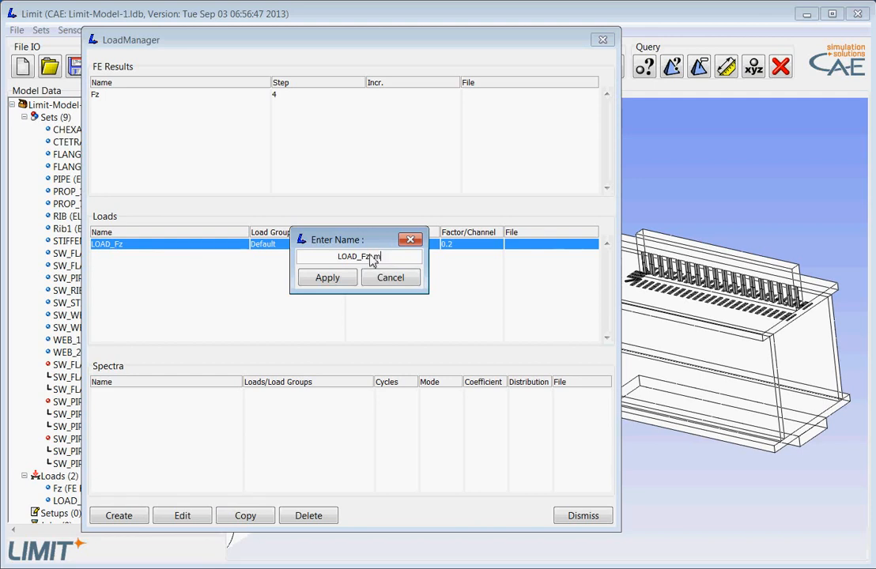
{"action": "left_click", "coordinate": [345, 281]}
{"action": "left_click", "coordinate": [288, 330]}
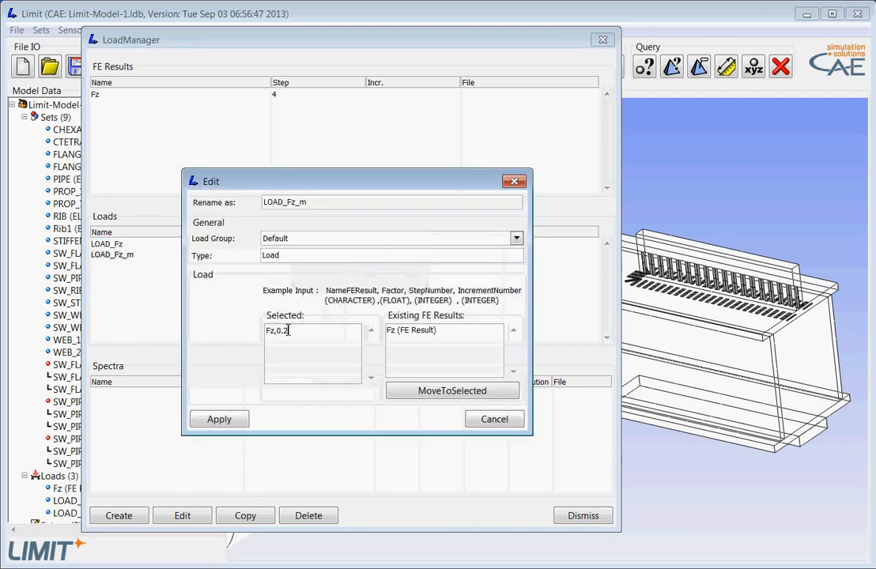
{"action": "left_click", "coordinate": [275, 331]}
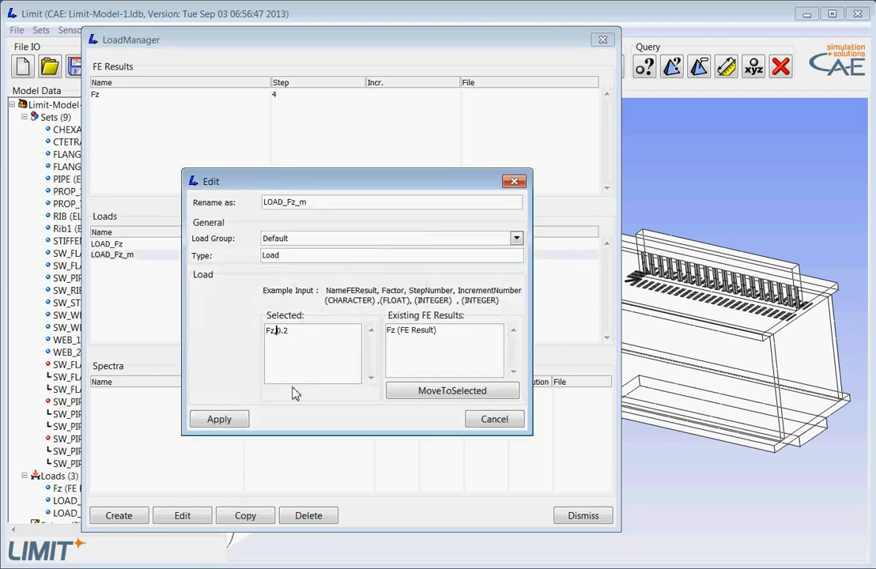
{"action": "type", "text": "-"}
{"action": "left_click", "coordinate": [223, 418]}
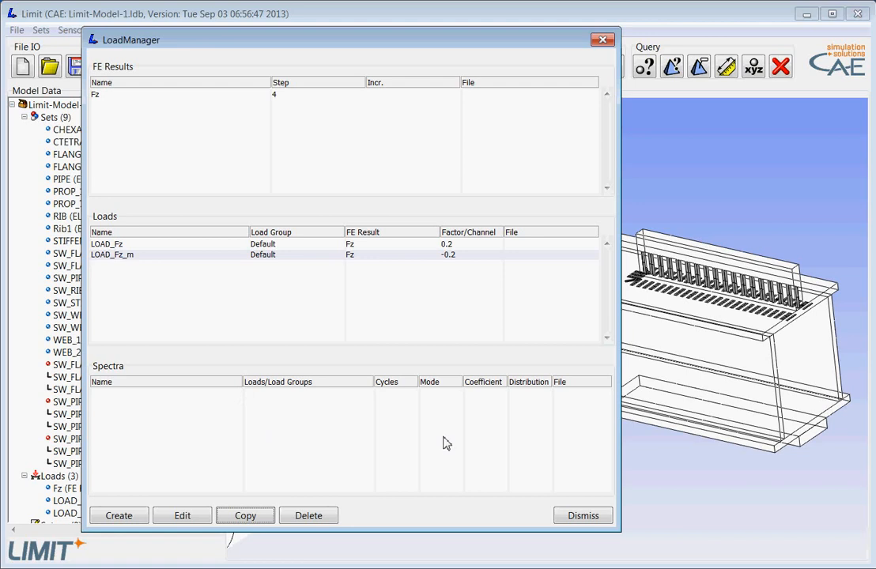
{"action": "left_click", "coordinate": [583, 515]}
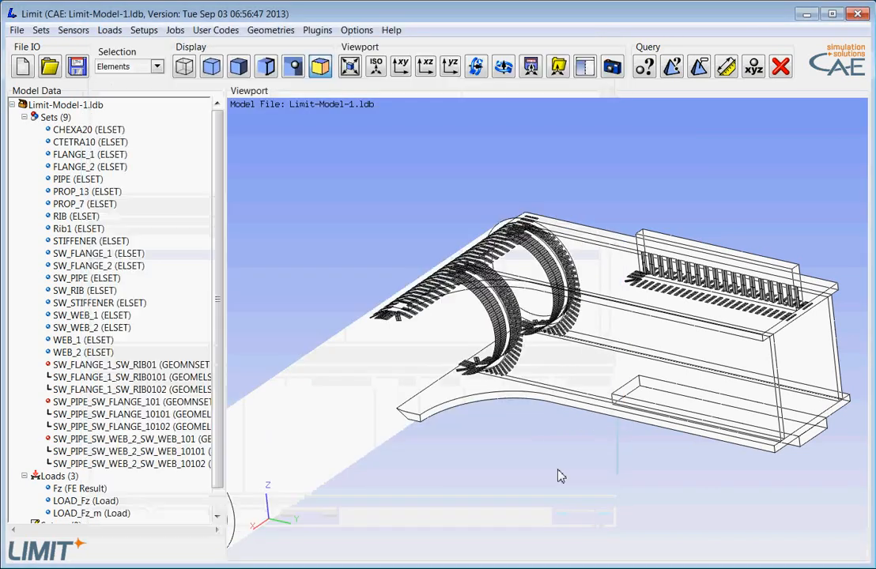
Open the setup manager, switch selection to GeomElements, and create a setup for SW_FLANGE_1_SW_RIB01 from a sensor on the rib
{"action": "left_click", "coordinate": [145, 30]}
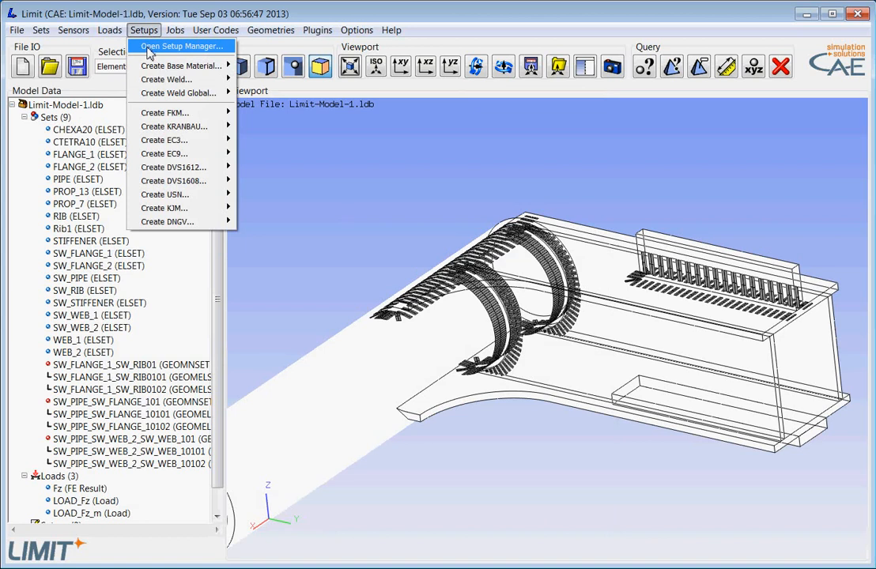
{"action": "left_click", "coordinate": [150, 49]}
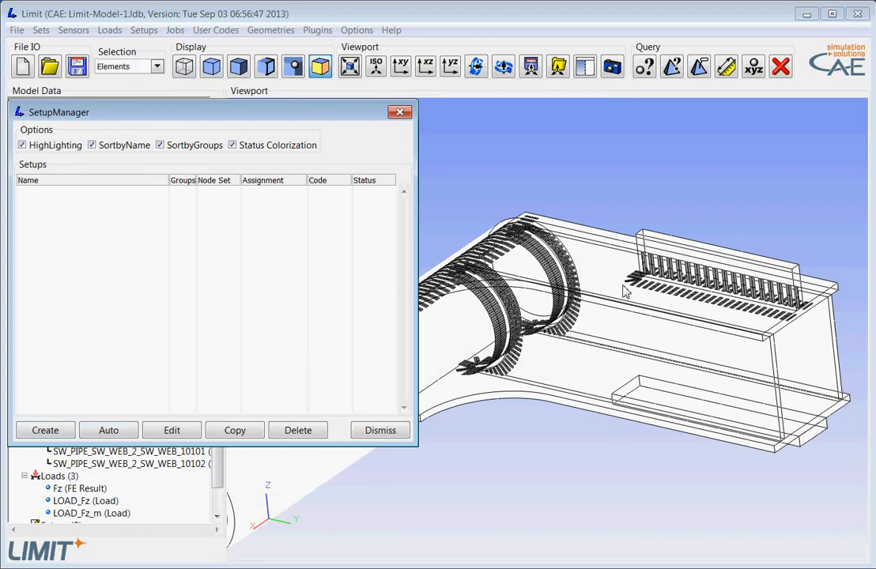
{"action": "left_click", "coordinate": [158, 69]}
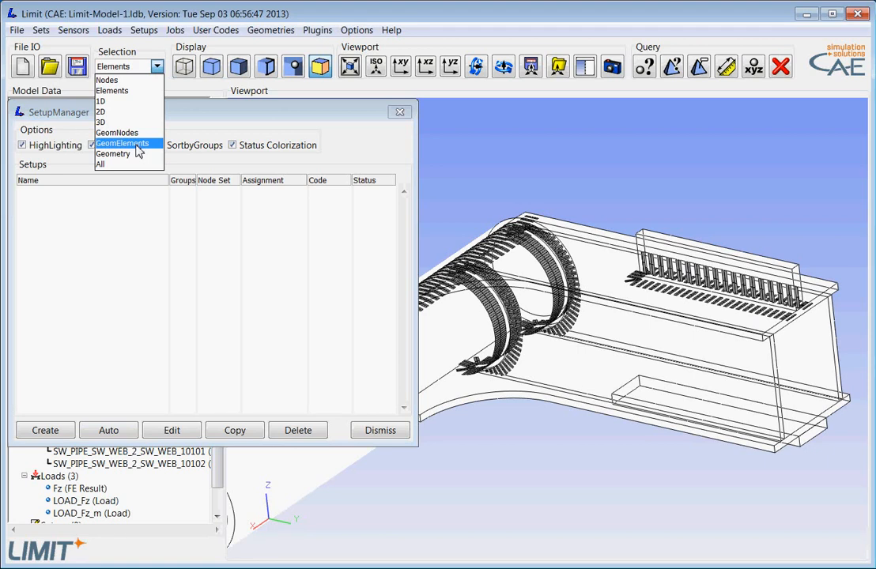
{"action": "left_click", "coordinate": [134, 150]}
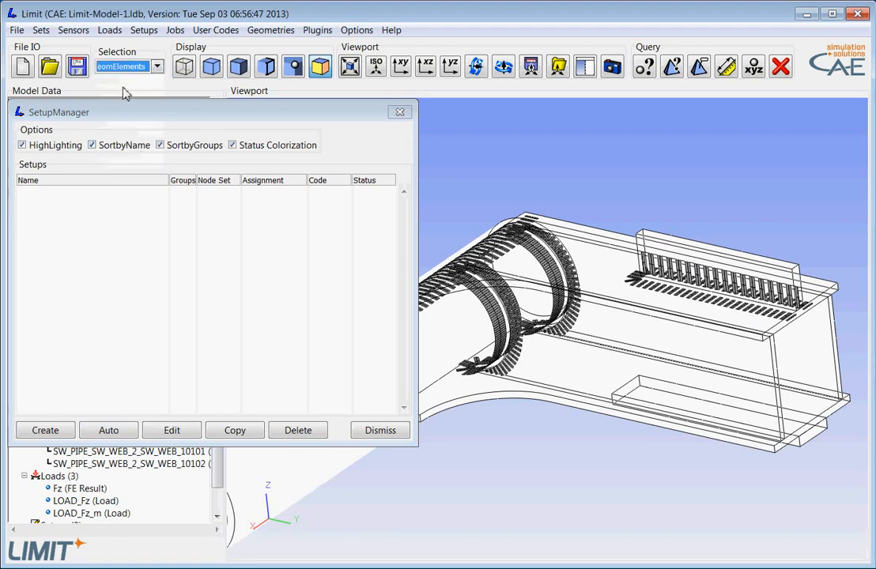
{"action": "left_click", "coordinate": [678, 278]}
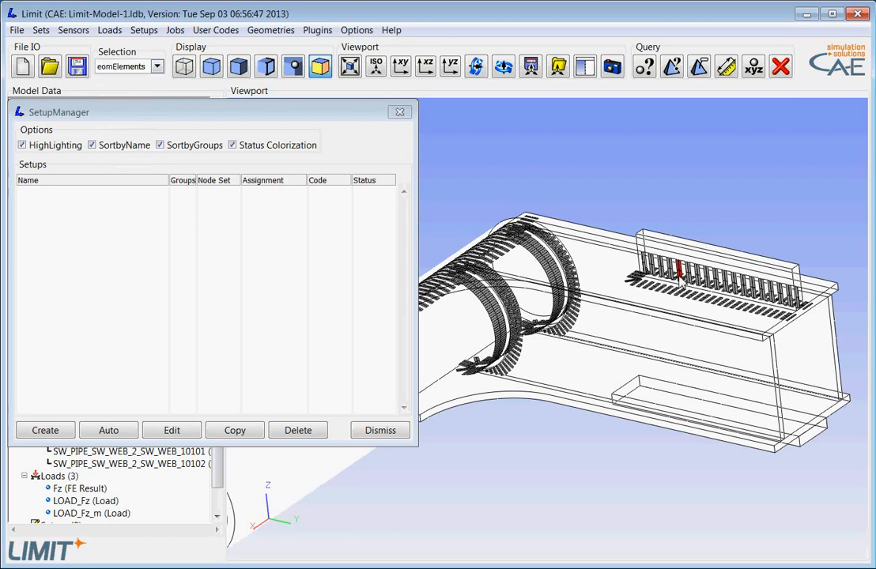
{"action": "right_click", "coordinate": [679, 279]}
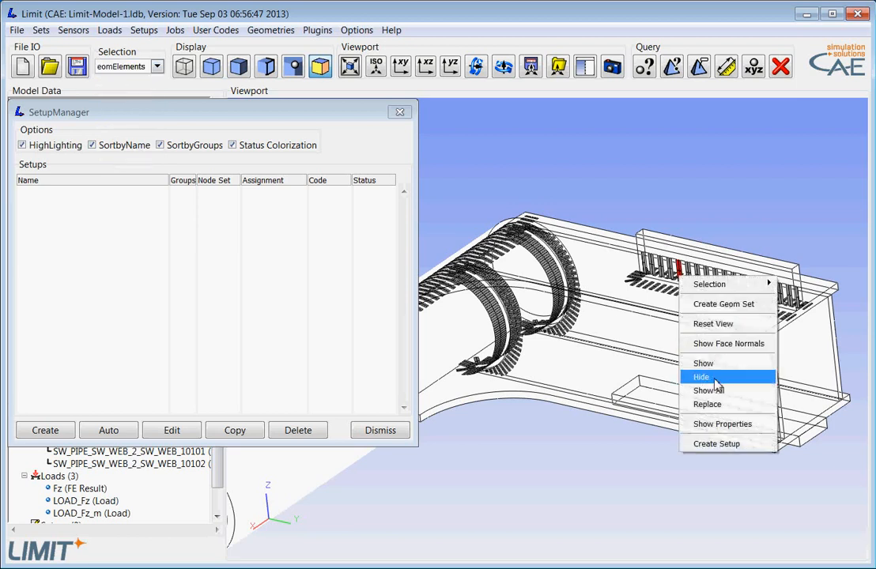
{"action": "left_click", "coordinate": [739, 443]}
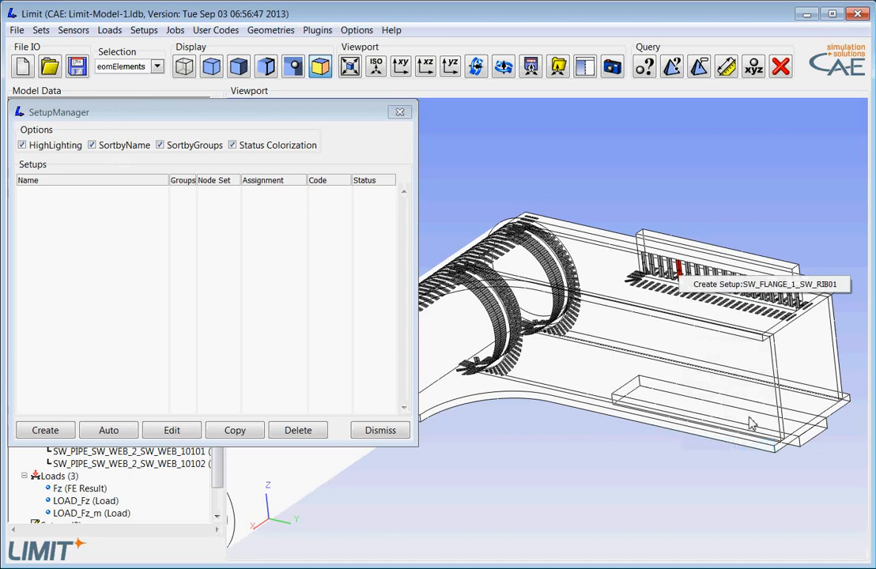
{"action": "left_click", "coordinate": [748, 283]}
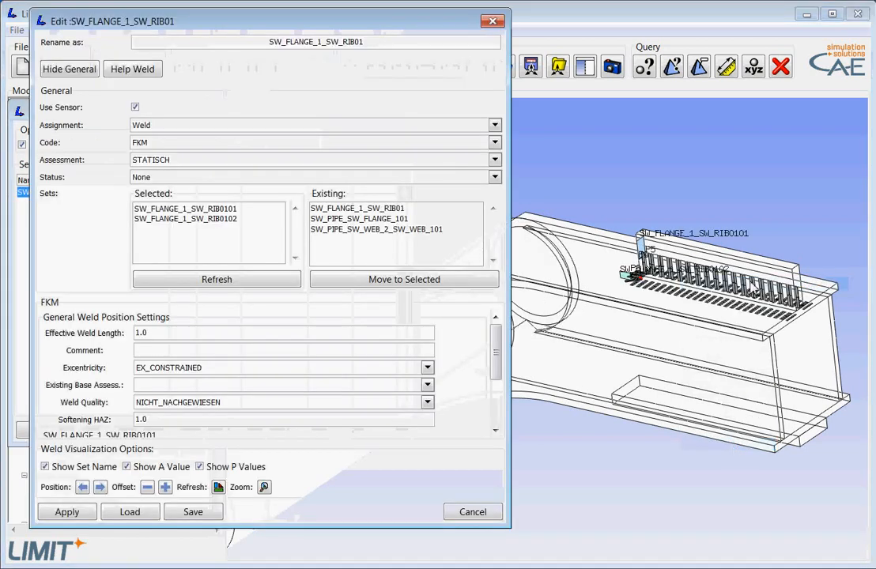
Inspect the weld sensors at the rib end and set the setup's assessment code to DVS1612
{"action": "left_click_drag", "start_coordinate": [686, 364], "coordinate": [764, 373]}
{"action": "scroll", "coordinate": [778, 349], "scroll_direction": "down", "scroll_amount": 7}
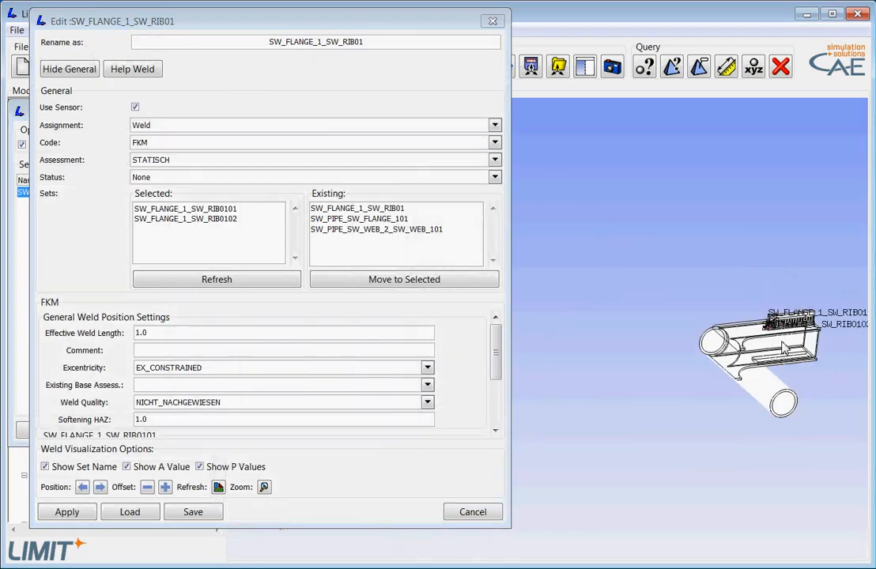
{"action": "scroll", "coordinate": [664, 332], "scroll_direction": "up", "scroll_amount": 10}
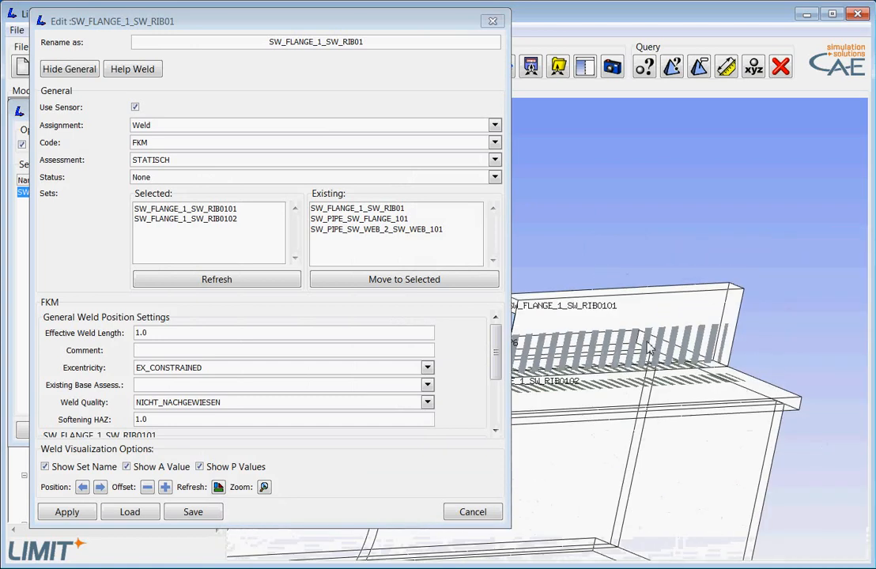
{"action": "scroll", "coordinate": [644, 350], "scroll_direction": "down", "scroll_amount": 6}
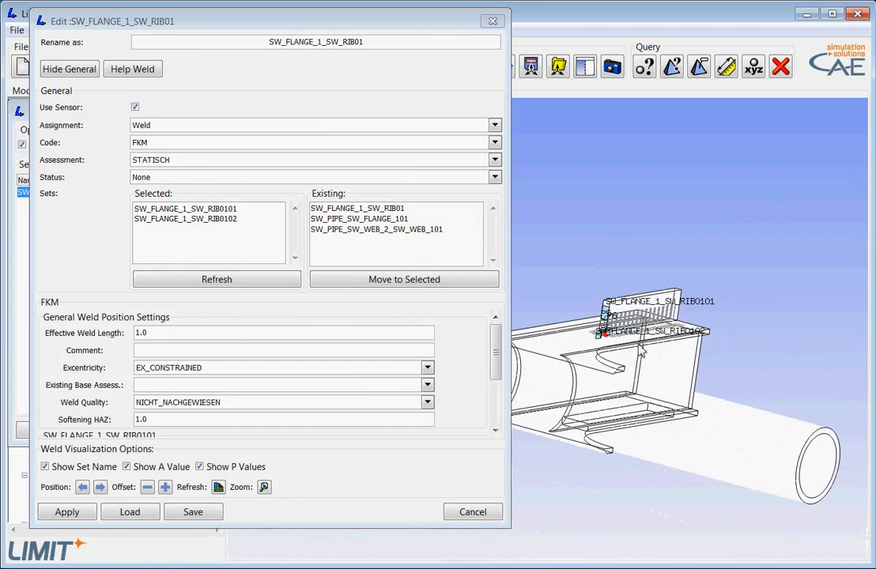
{"action": "scroll", "coordinate": [624, 354], "scroll_direction": "up", "scroll_amount": 8}
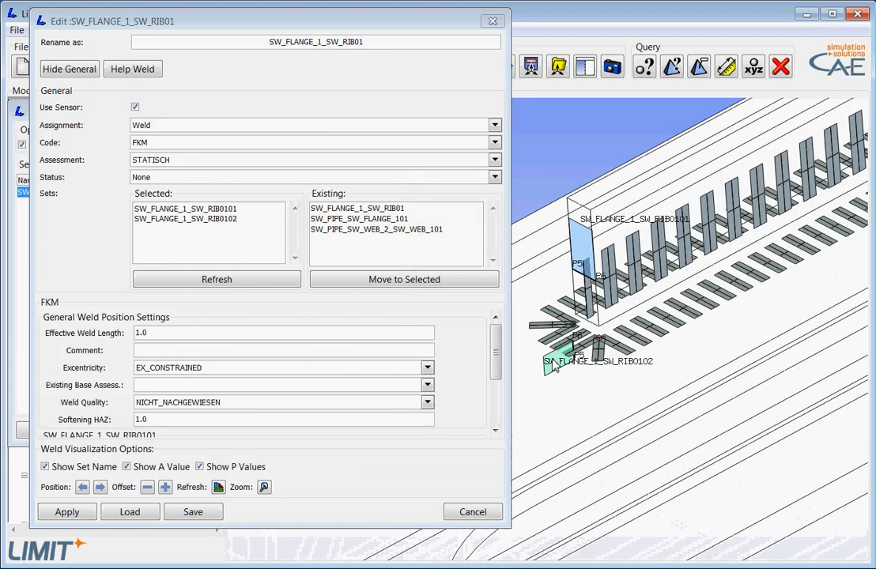
{"action": "scroll", "coordinate": [557, 362], "scroll_direction": "up", "scroll_amount": 2}
{"action": "scroll", "coordinate": [599, 237], "scroll_direction": "down", "scroll_amount": 2}
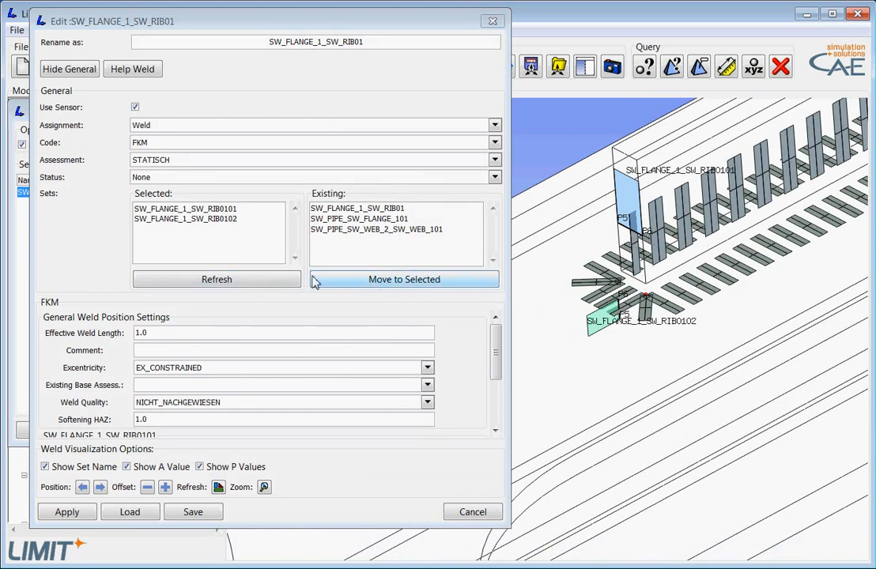
{"action": "left_click", "coordinate": [494, 143]}
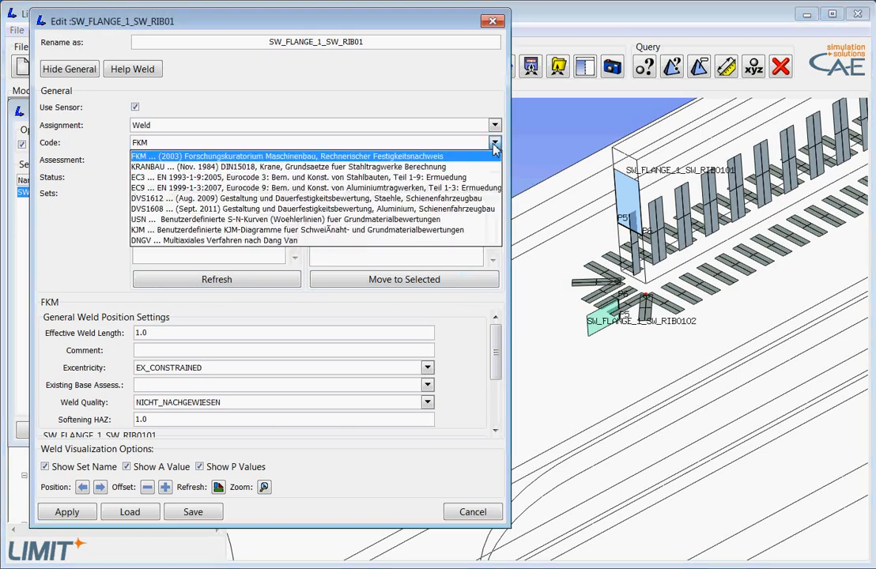
{"action": "left_click", "coordinate": [461, 202]}
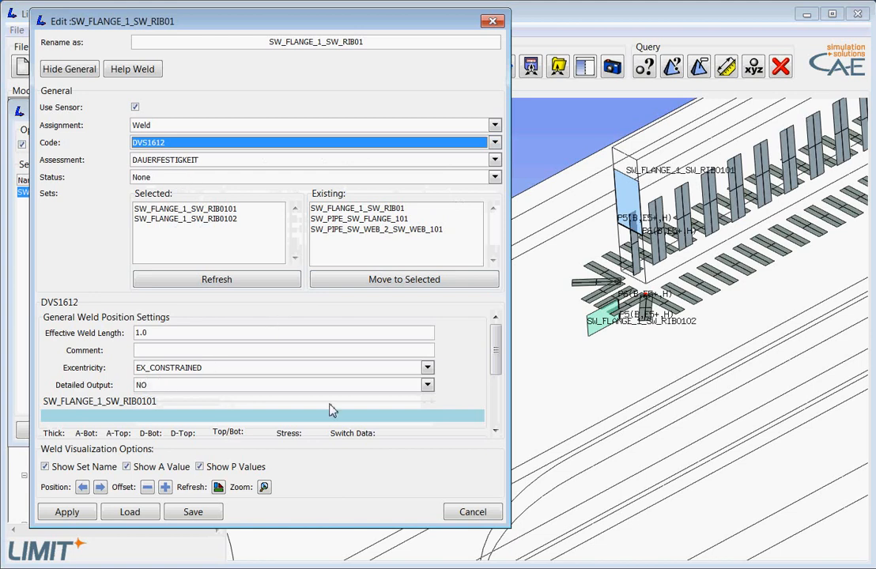
Set the bottom and top A and D values of SW_FLANGE_1_SW_RIB0101 all to t*0.5
{"action": "left_click_drag", "start_coordinate": [495, 351], "coordinate": [500, 395]}
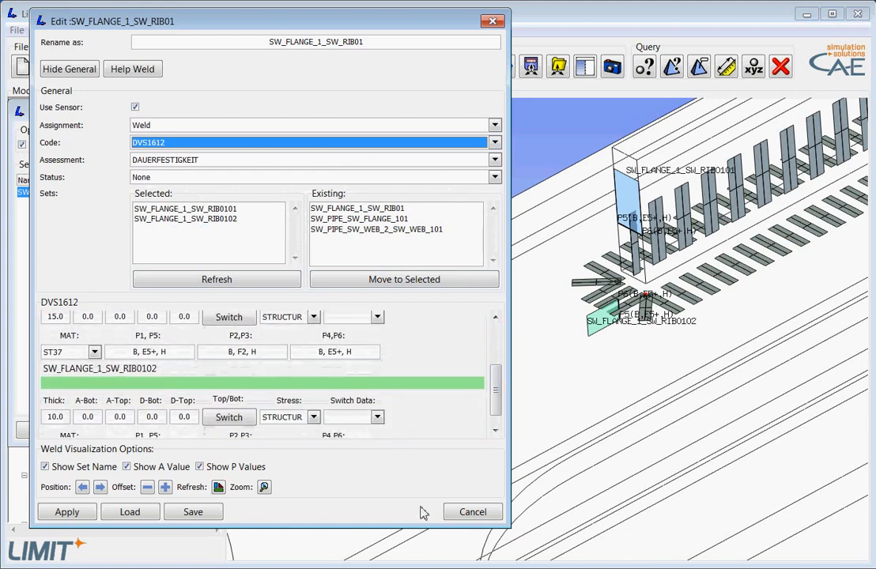
{"action": "left_click_drag", "start_coordinate": [349, 526], "coordinate": [350, 565]}
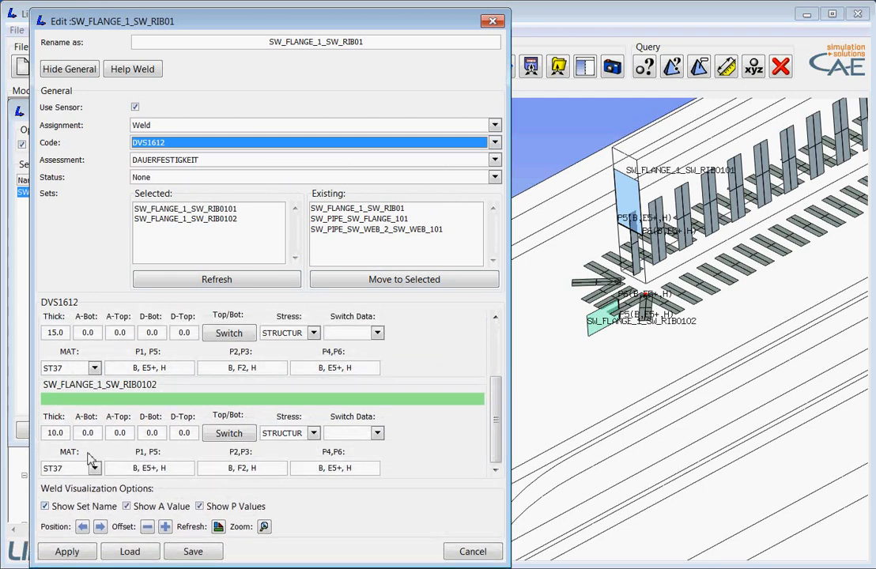
{"action": "left_click", "coordinate": [91, 335]}
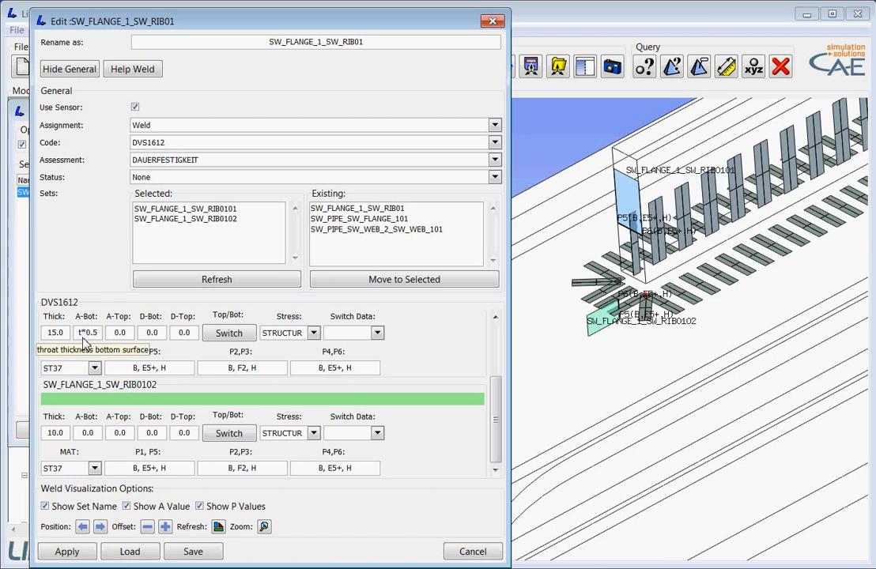
{"action": "left_click_drag", "start_coordinate": [80, 333], "coordinate": [94, 335]}
{"action": "key", "text": "ctrl+c"}
{"action": "left_click_drag", "start_coordinate": [113, 331], "coordinate": [195, 335]}
{"action": "key", "text": "ctrl+v"}
{"action": "key", "text": "ctrl+v"}
{"action": "key", "text": "ctrl+v"}
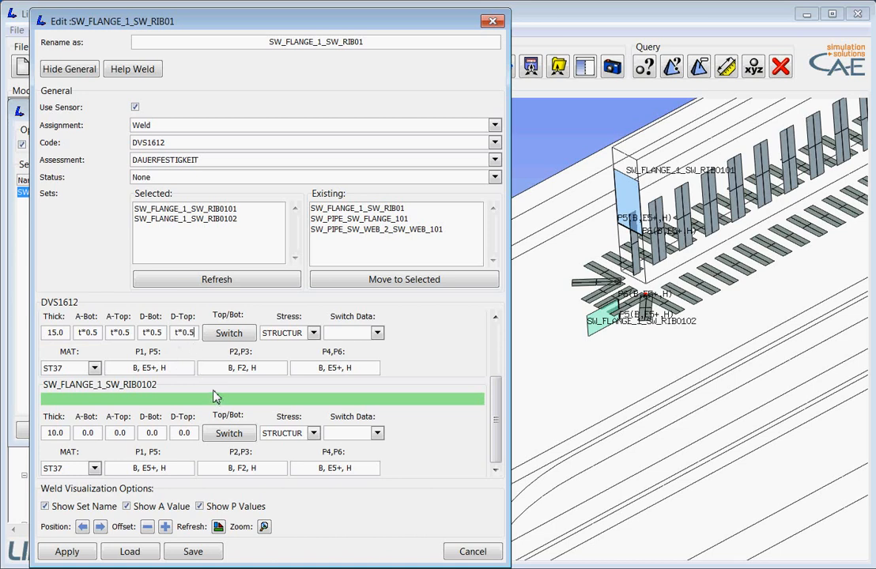
{"action": "key", "text": "Return"}
Set the stress type of SW_FLANGE_1_SW_RIB0101 and SW_FLANGE_1_SW_RIB0102 to AVERAGED and apply the rib weld setup
{"action": "middle_click_drag", "start_coordinate": [603, 359], "coordinate": [623, 348]}
{"action": "scroll", "coordinate": [549, 294], "scroll_direction": "up", "scroll_amount": 5}
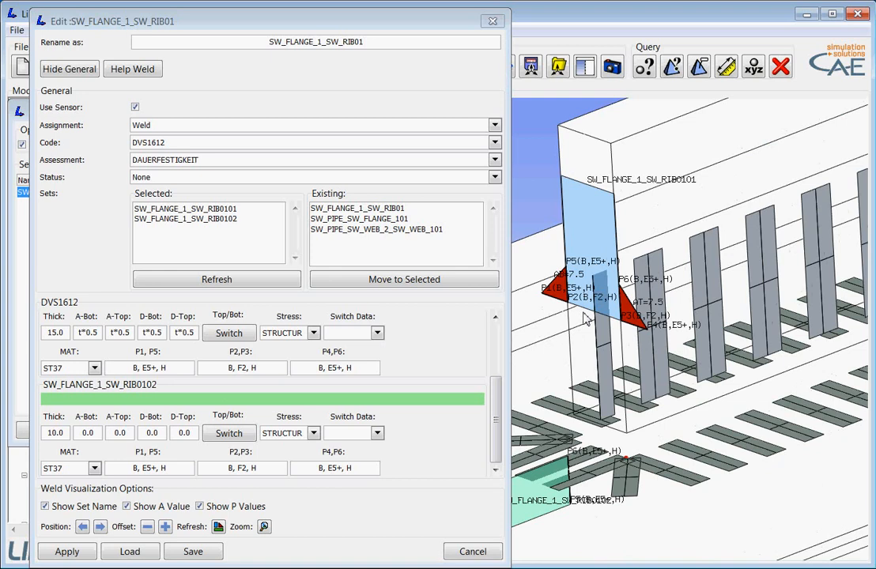
{"action": "scroll", "coordinate": [545, 297], "scroll_direction": "up", "scroll_amount": 1}
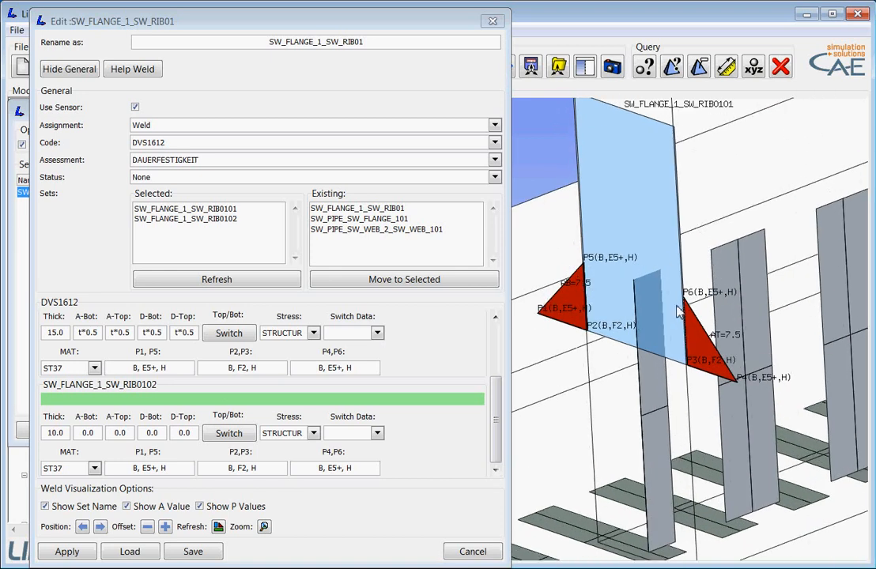
{"action": "middle_click_drag", "start_coordinate": [677, 303], "coordinate": [676, 304]}
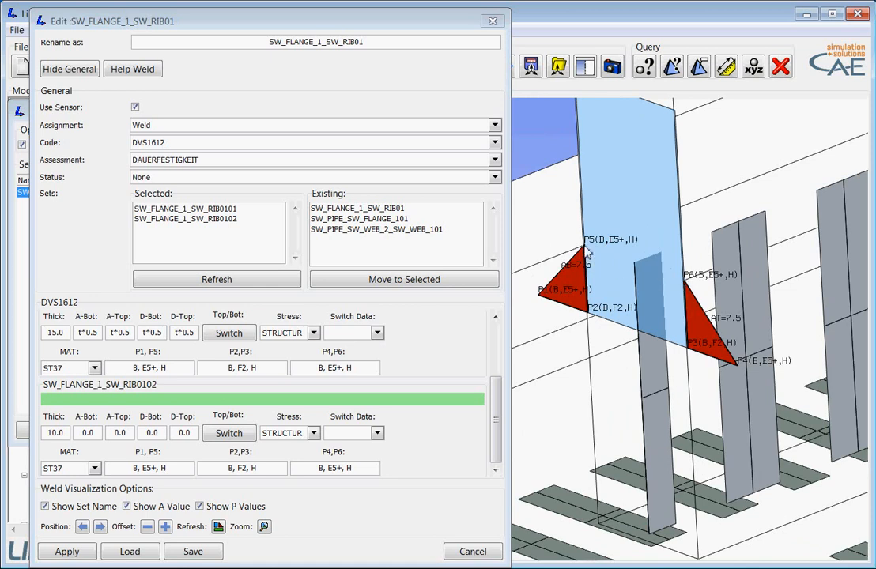
{"action": "middle_click_drag", "start_coordinate": [654, 335], "coordinate": [576, 308]}
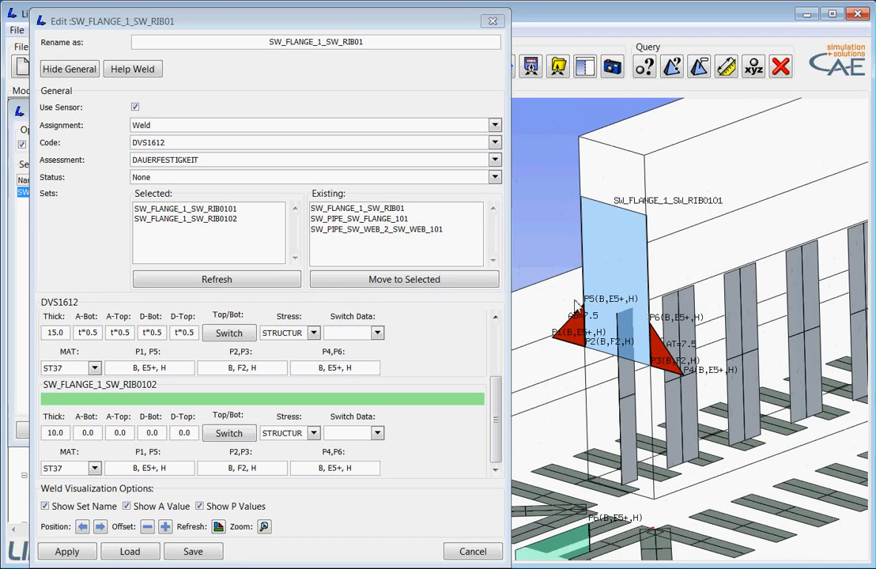
{"action": "scroll", "coordinate": [671, 371], "scroll_direction": "up", "scroll_amount": 2}
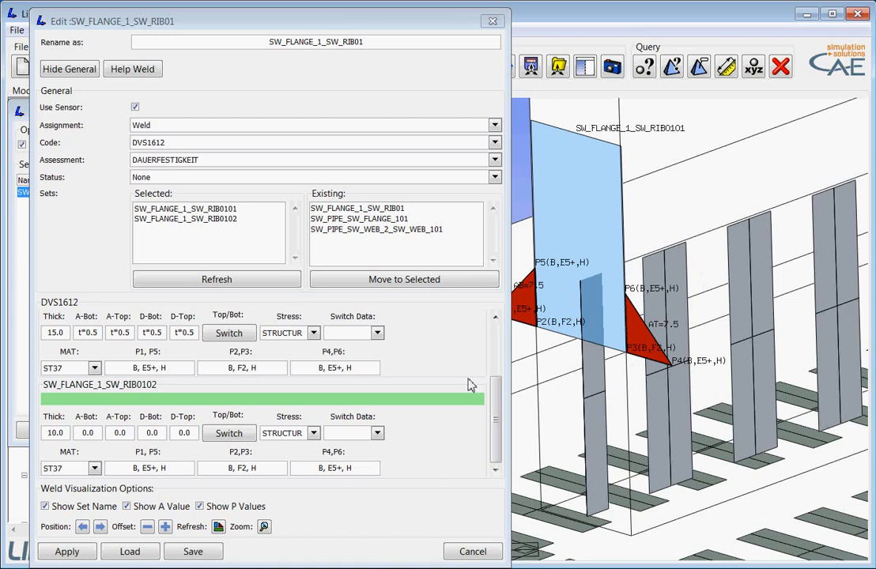
{"action": "mouse_move", "coordinate": [231, 376]}
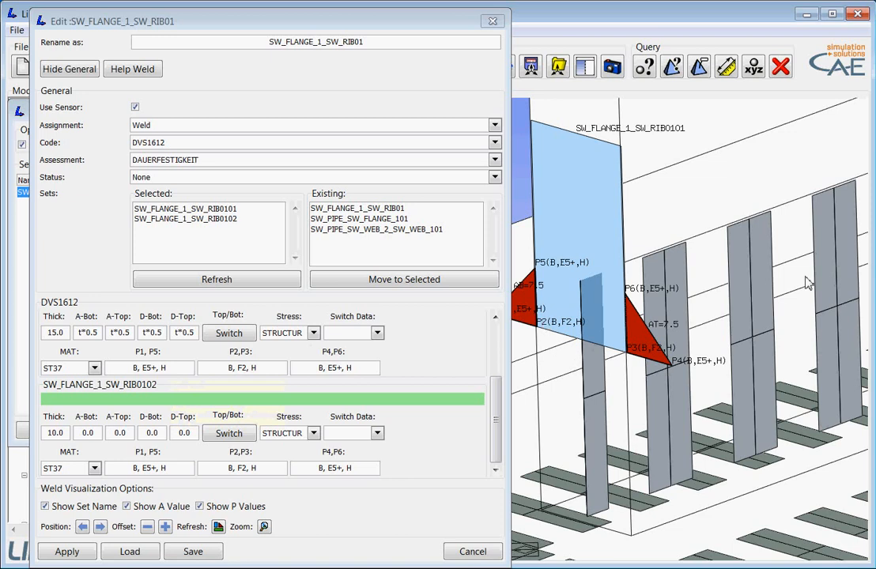
{"action": "left_click", "coordinate": [314, 333]}
{"action": "left_click", "coordinate": [306, 347]}
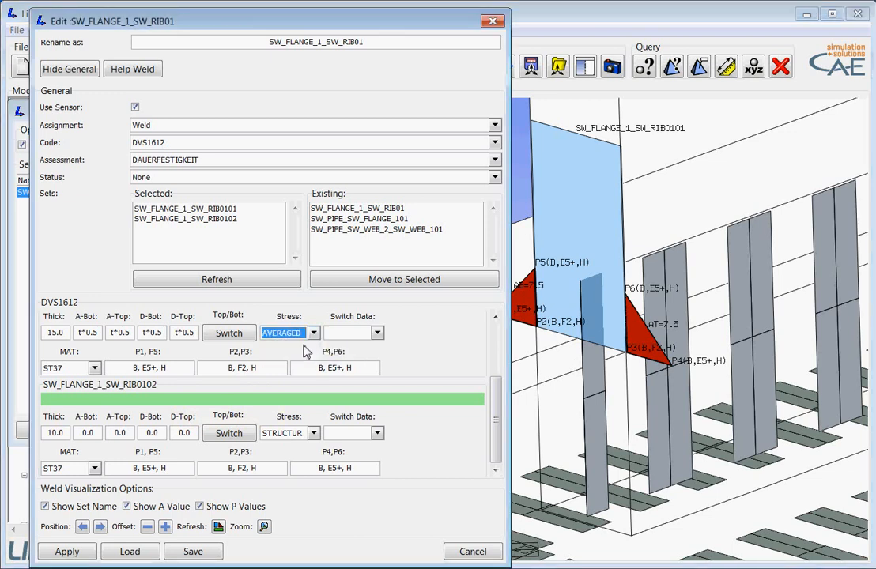
{"action": "left_click", "coordinate": [314, 433]}
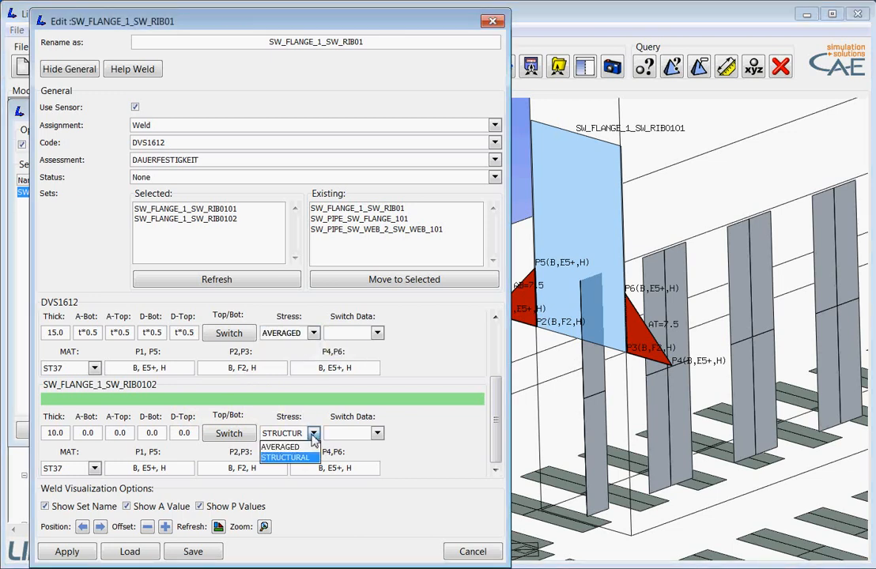
{"action": "left_click", "coordinate": [286, 445]}
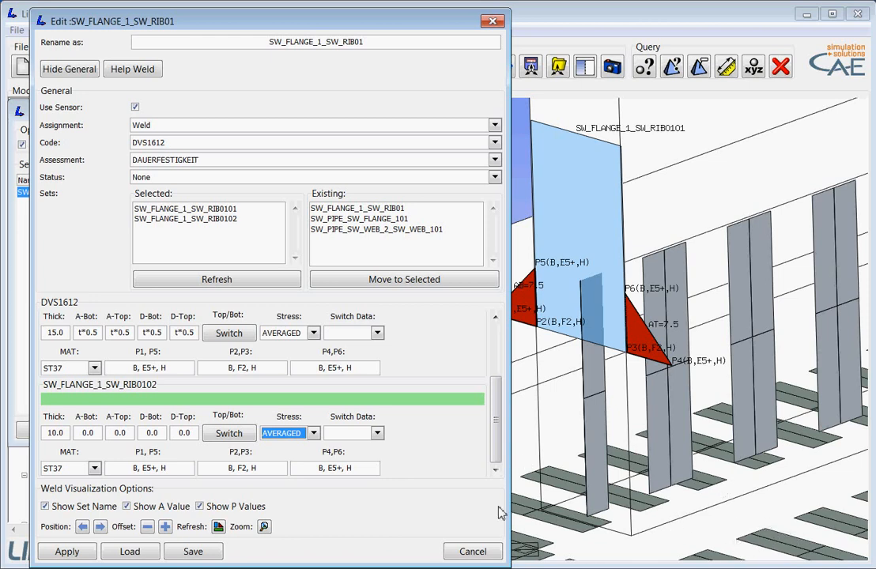
{"action": "left_click", "coordinate": [68, 551]}
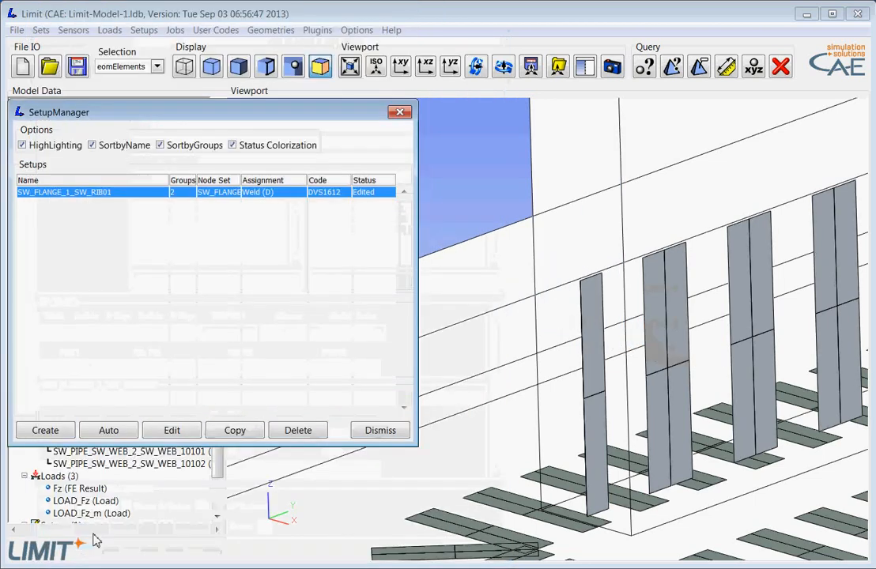
Create the setup SW_PIPE_SW_WEB_2_SW_WEB_101 from a sensor on the pipe-to-web weld ring
{"action": "left_click", "coordinate": [510, 209]}
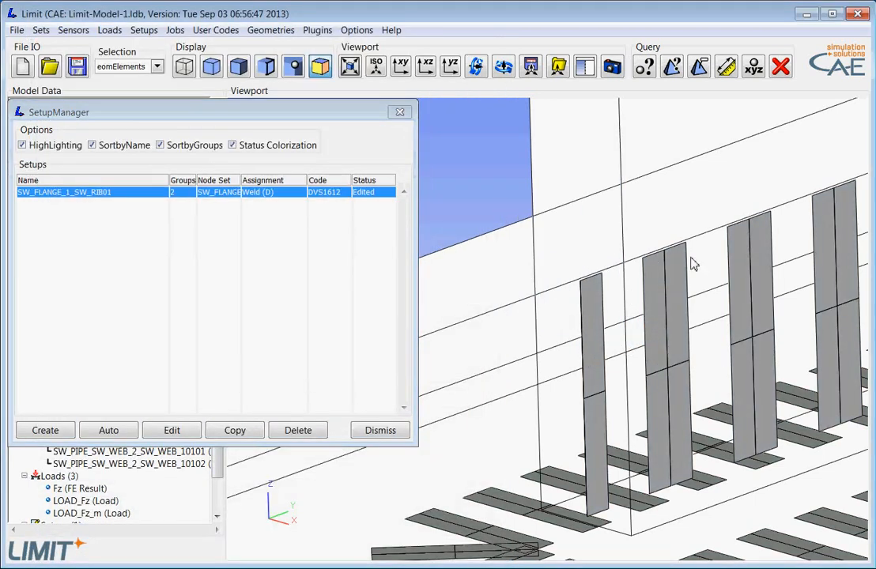
{"action": "scroll", "coordinate": [692, 263], "scroll_direction": "down", "scroll_amount": 10}
{"action": "middle_click_drag", "start_coordinate": [633, 368], "coordinate": [542, 351]}
{"action": "scroll", "coordinate": [468, 257], "scroll_direction": "down", "scroll_amount": 5}
{"action": "scroll", "coordinate": [640, 288], "scroll_direction": "up", "scroll_amount": 10}
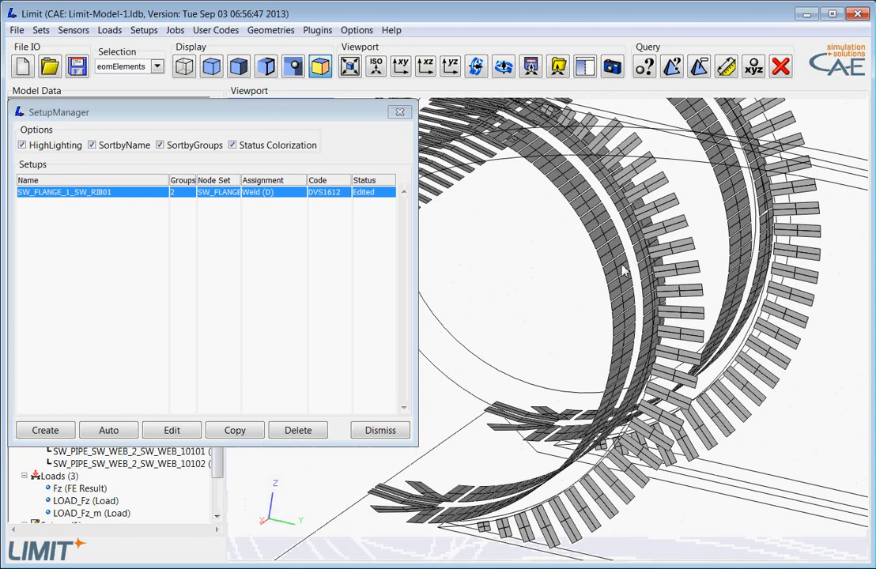
{"action": "right_click", "coordinate": [623, 269]}
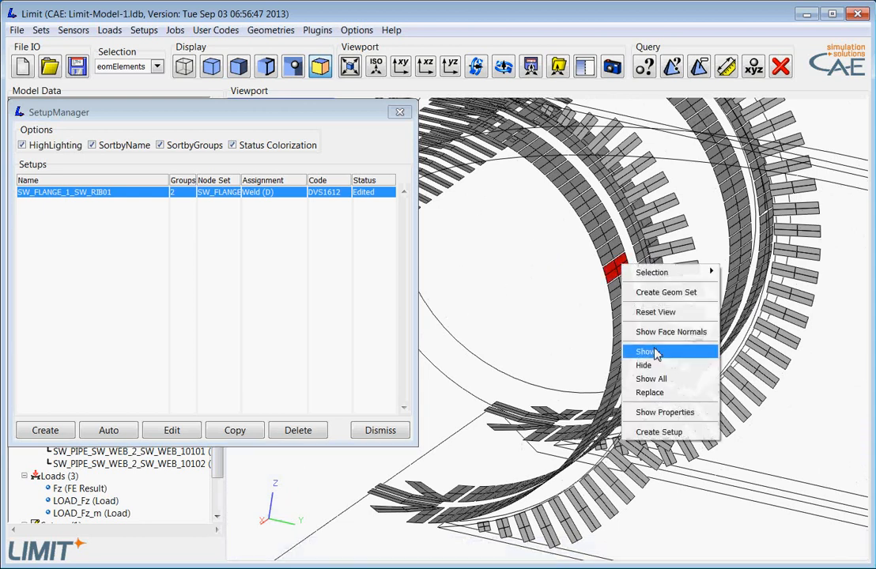
{"action": "left_click", "coordinate": [660, 433]}
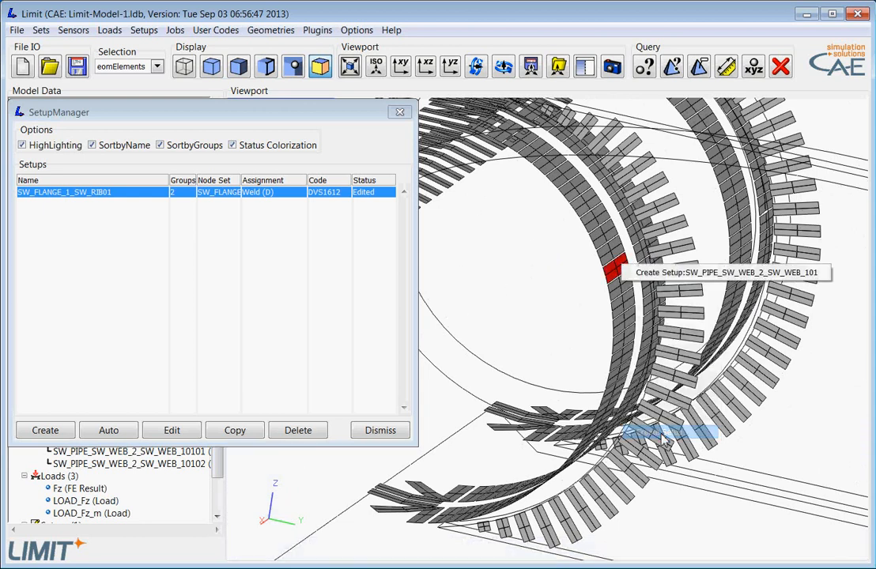
{"action": "left_click", "coordinate": [751, 274]}
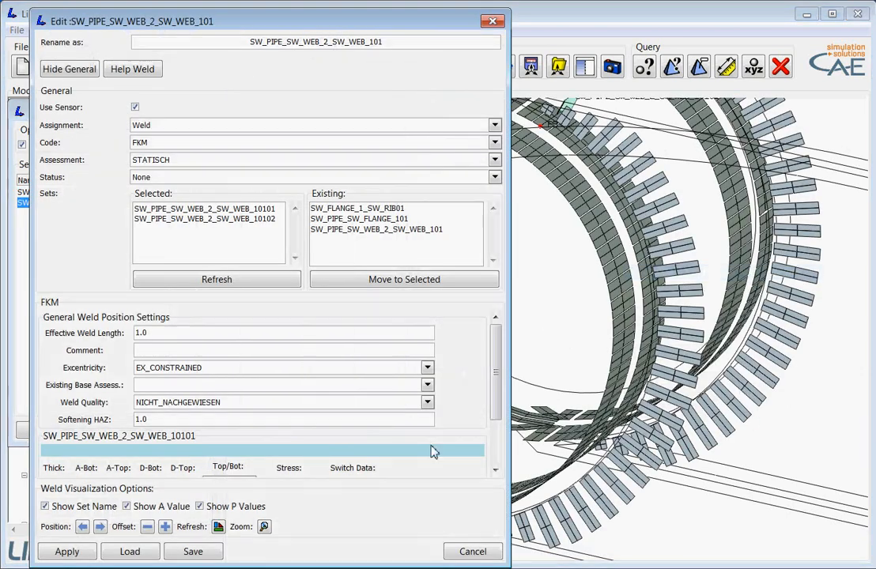
Set the bottom A value of SW_PIPE_SW_WEB_2_SW_WEB_10101 to t and its bottom D value to -t*0.5
{"action": "left_click", "coordinate": [264, 526]}
{"action": "scroll", "coordinate": [619, 444], "scroll_direction": "up", "scroll_amount": 3}
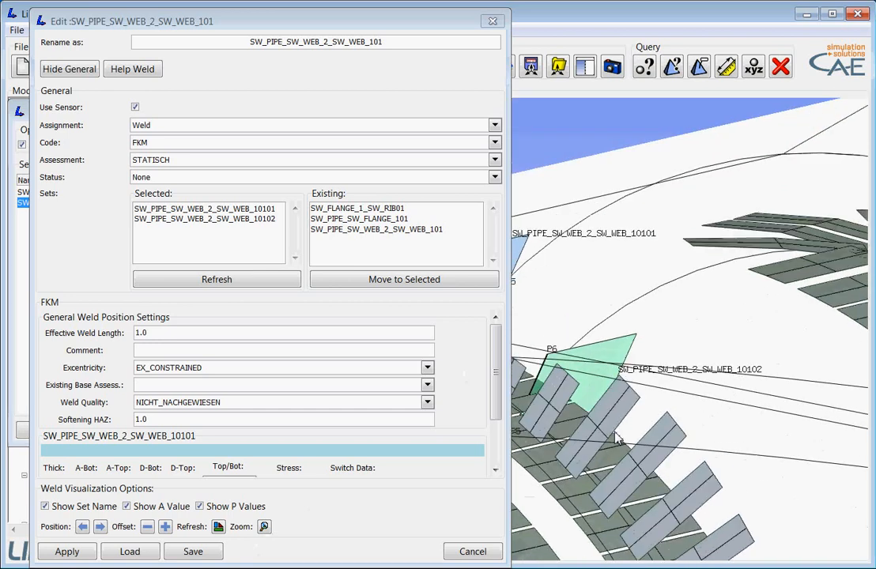
{"action": "scroll", "coordinate": [717, 400], "scroll_direction": "down", "scroll_amount": 3}
{"action": "middle_click_drag", "start_coordinate": [718, 448], "coordinate": [693, 428]}
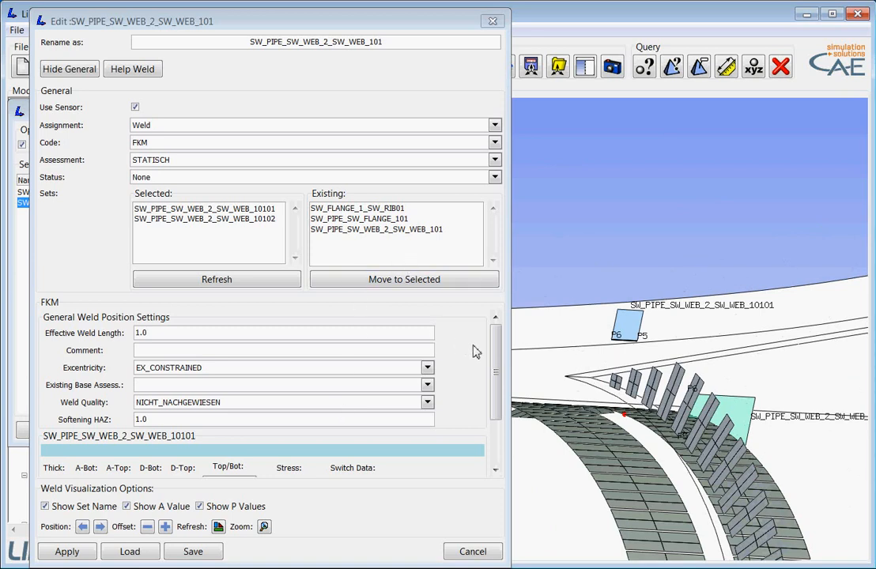
{"action": "left_click_drag", "start_coordinate": [497, 354], "coordinate": [496, 425]}
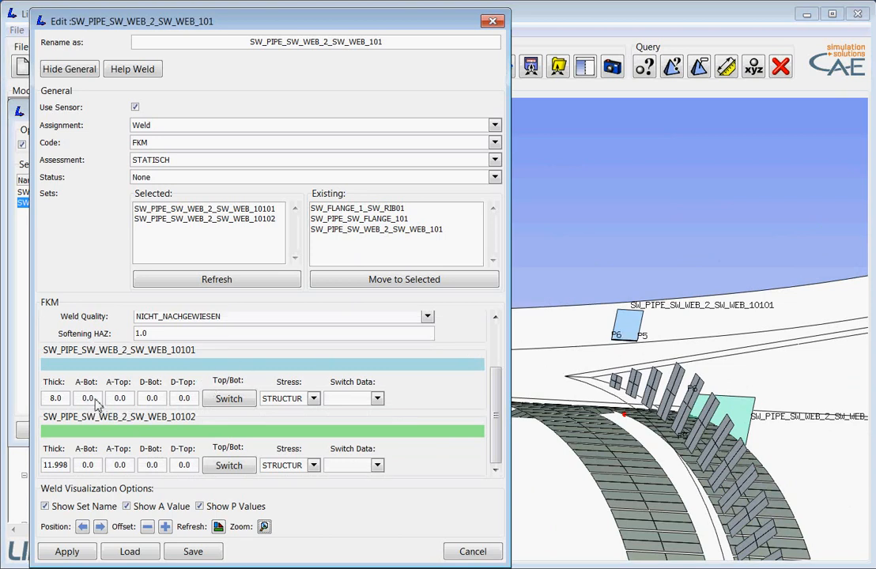
{"action": "left_click_drag", "start_coordinate": [96, 399], "coordinate": [78, 401]}
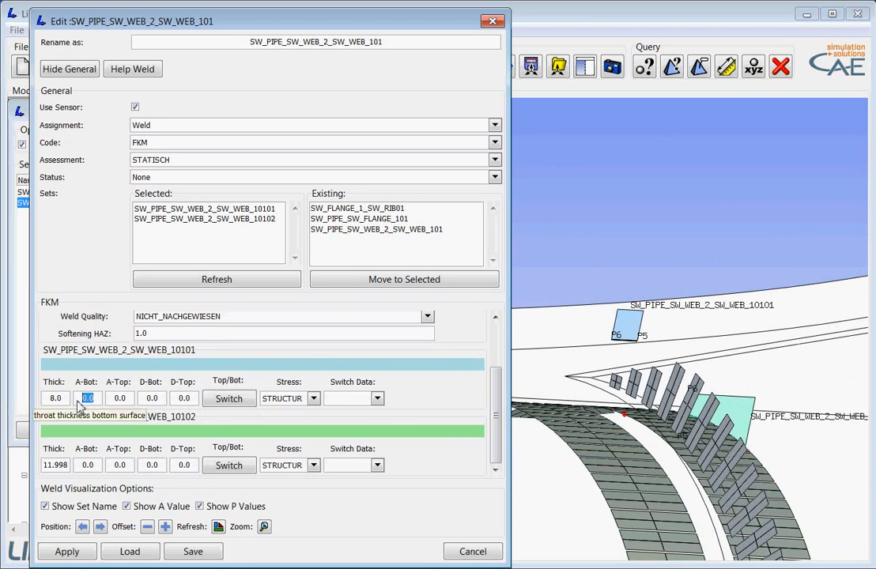
{"action": "type", "text": "t"}
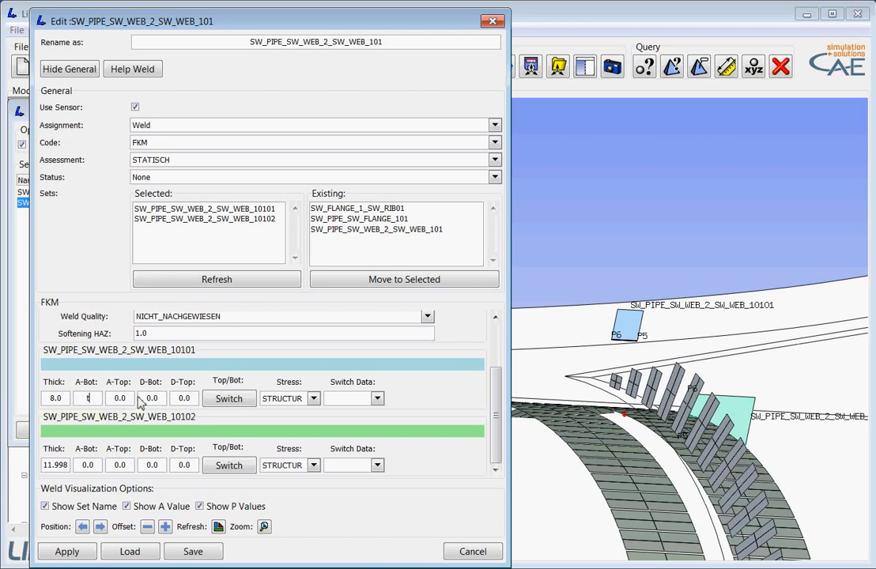
{"action": "left_click_drag", "start_coordinate": [158, 401], "coordinate": [146, 403]}
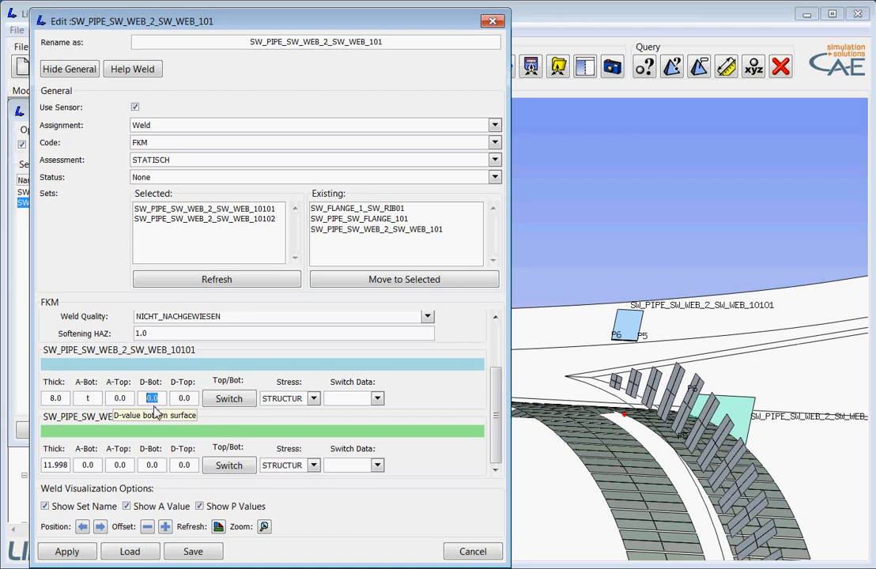
{"action": "type", "text": "-t"}
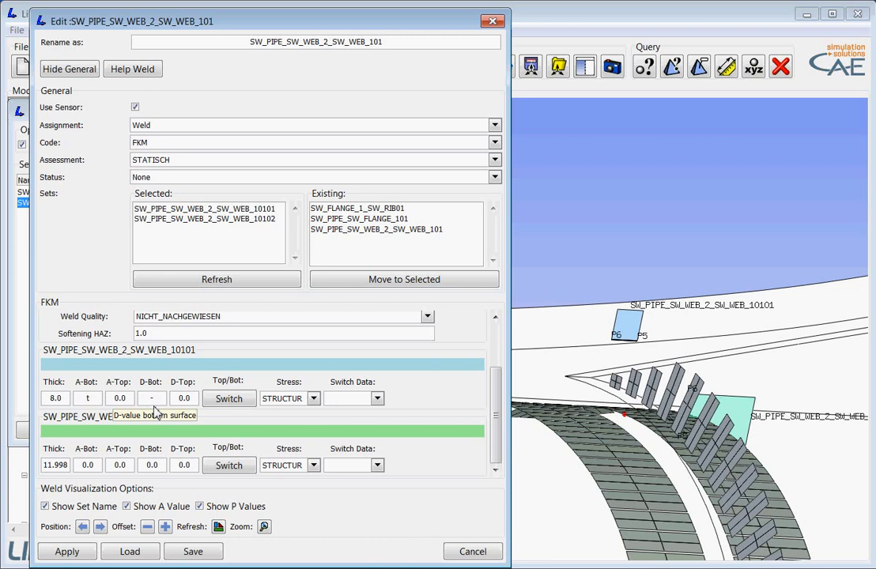
{"action": "type", "text": "*0.5"}
{"action": "key", "text": "Return"}
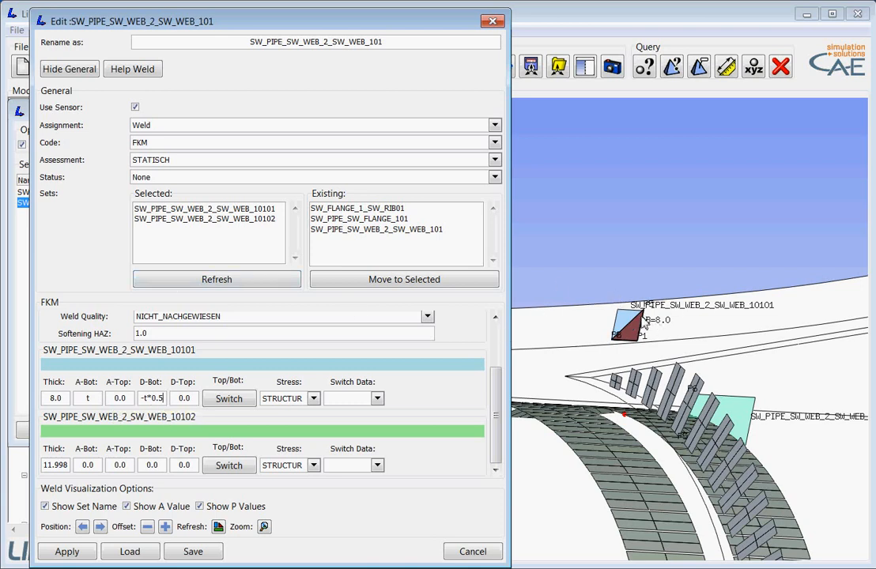
Check which side of the web the displayed weld lies on and switch SW_PIPE_SW_WEB_2_SW_WEB_10101 from bottom to top
{"action": "left_click", "coordinate": [649, 214]}
{"action": "scroll", "coordinate": [638, 215], "scroll_direction": "down", "scroll_amount": 6}
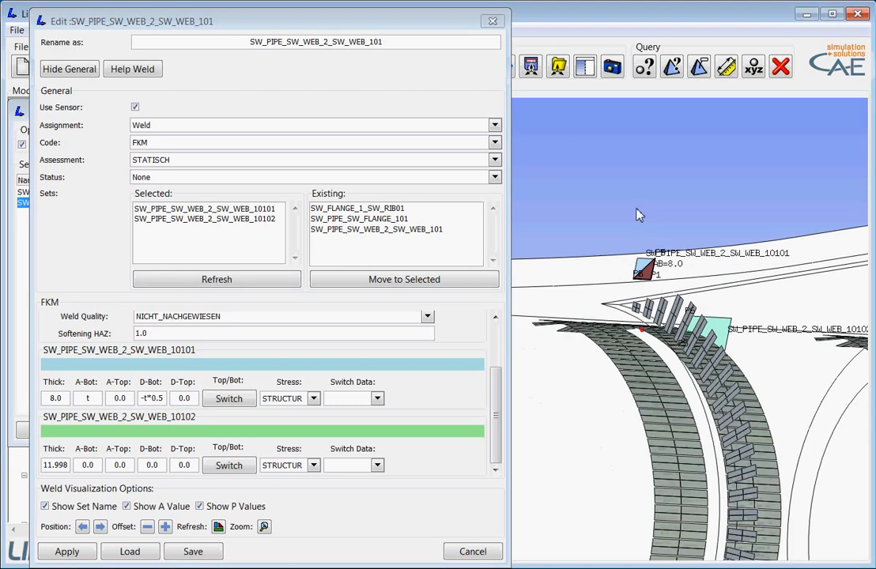
{"action": "left_click_drag", "start_coordinate": [668, 273], "coordinate": [616, 279]}
{"action": "left_click_drag", "start_coordinate": [677, 289], "coordinate": [637, 250]}
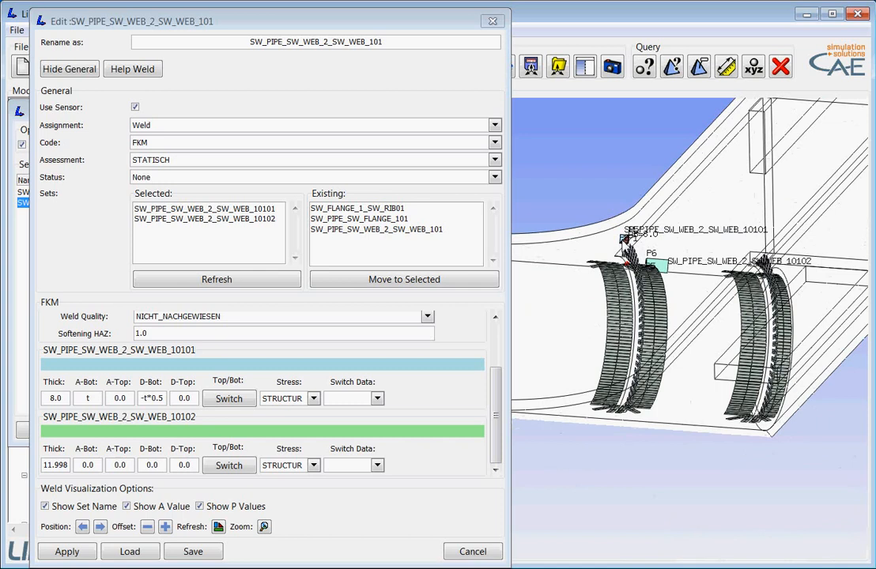
{"action": "left_click", "coordinate": [228, 398]}
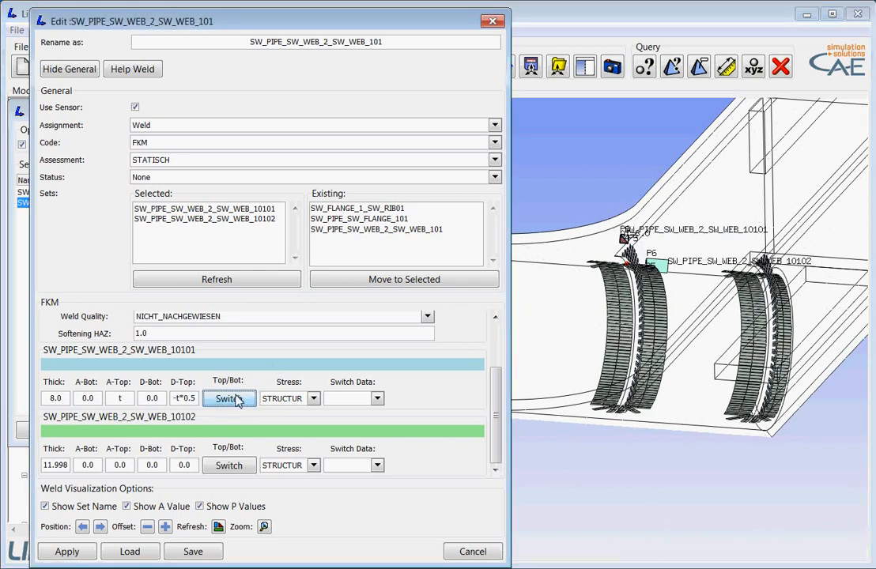
Step the weld visualization back two positions and examine on which side of the web the weld is placed
{"action": "left_click_drag", "start_coordinate": [676, 328], "coordinate": [648, 305]}
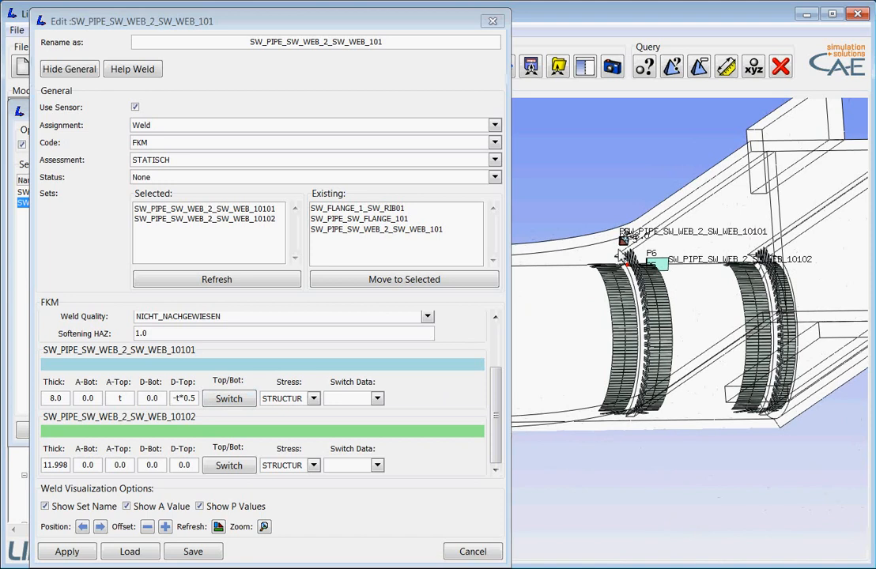
{"action": "middle_click_drag", "start_coordinate": [562, 257], "coordinate": [556, 324]}
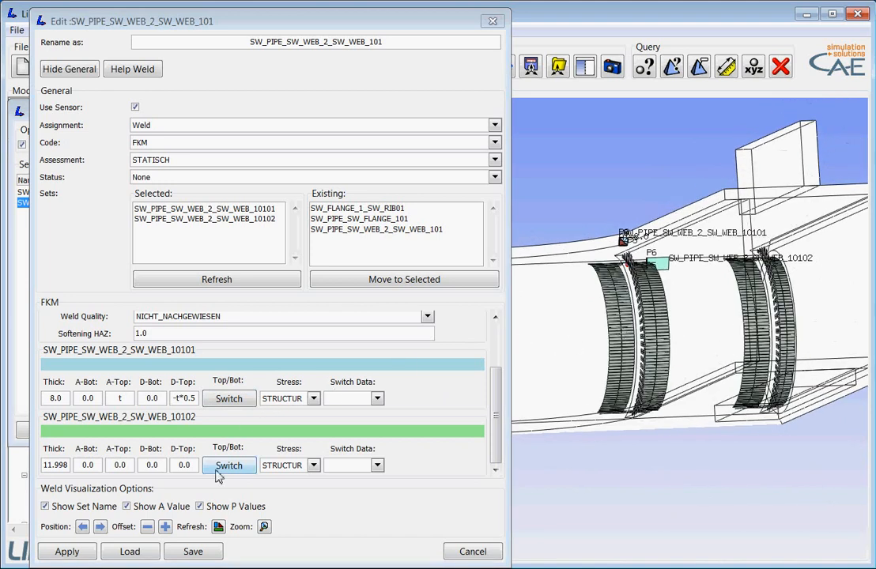
{"action": "left_click", "coordinate": [83, 527]}
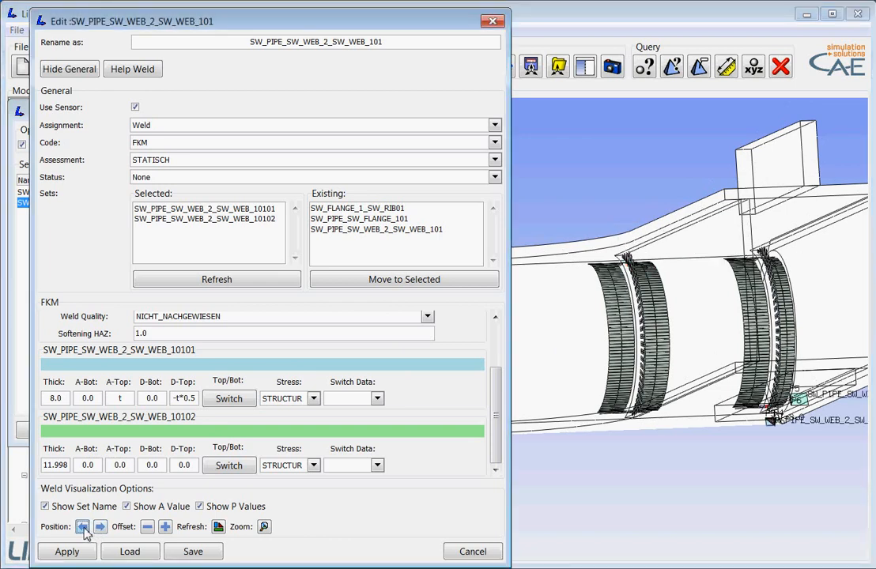
{"action": "left_click", "coordinate": [83, 527]}
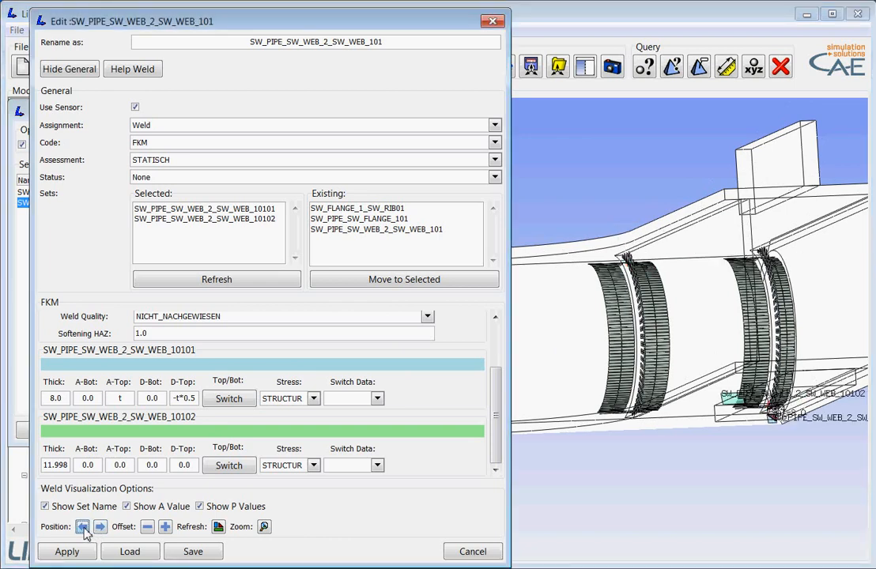
{"action": "middle_click_drag", "start_coordinate": [658, 431], "coordinate": [624, 365]}
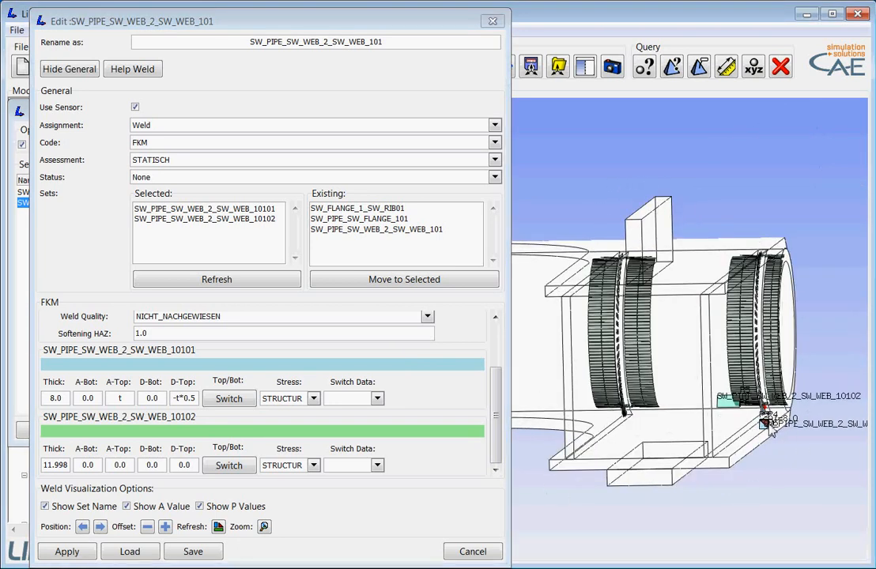
Change the code of the setup SW_PIPE_SW_WEB_2_SW_WEB_101 to DVS1612
{"action": "middle_click_drag", "start_coordinate": [686, 452], "coordinate": [651, 452]}
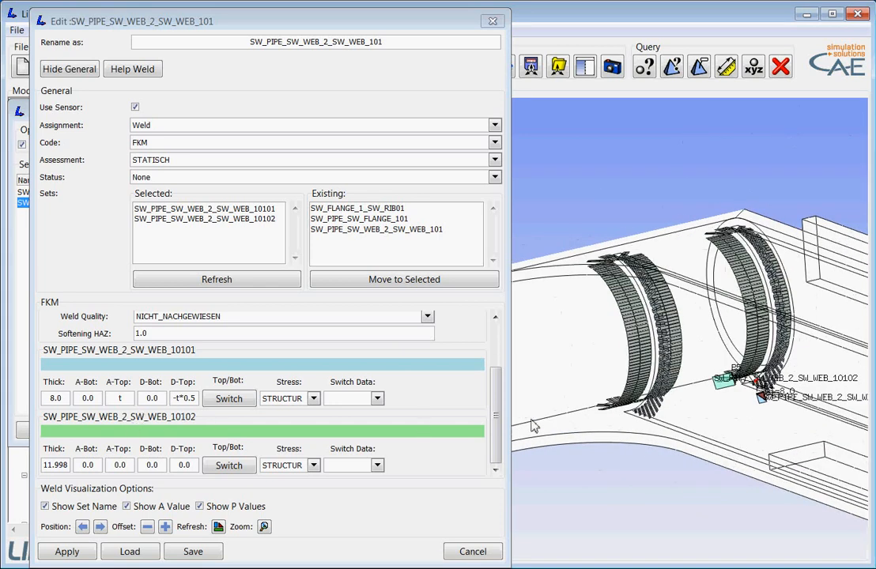
{"action": "mouse_move", "coordinate": [494, 431]}
{"action": "left_mouse_down"}
{"action": "mouse_move", "coordinate": [498, 413]}
{"action": "mouse_move", "coordinate": [497, 445]}
{"action": "left_mouse_up"}
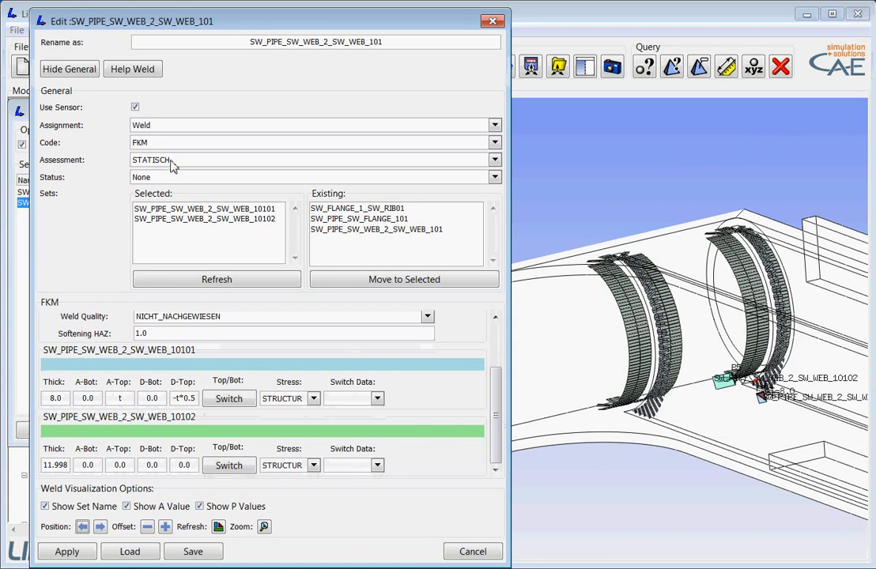
{"action": "left_click", "coordinate": [494, 142]}
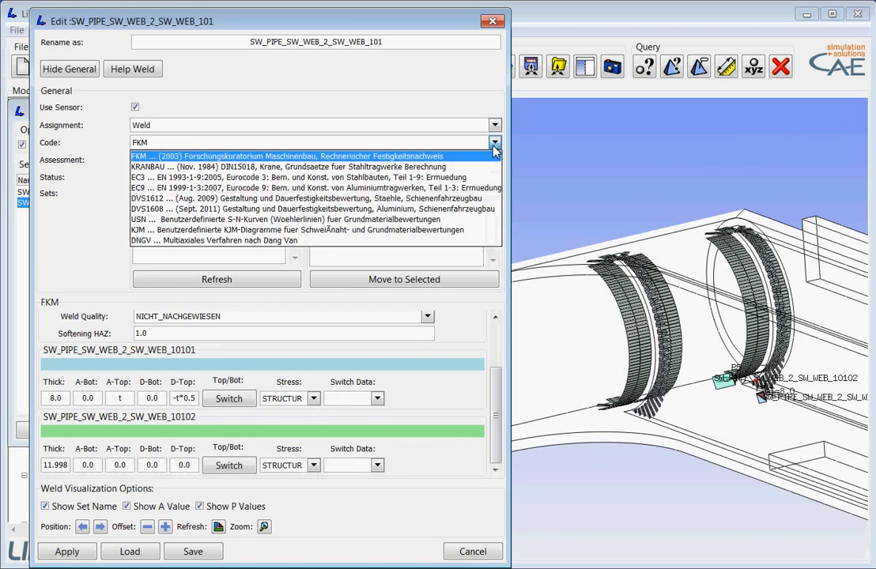
{"action": "left_click", "coordinate": [465, 200]}
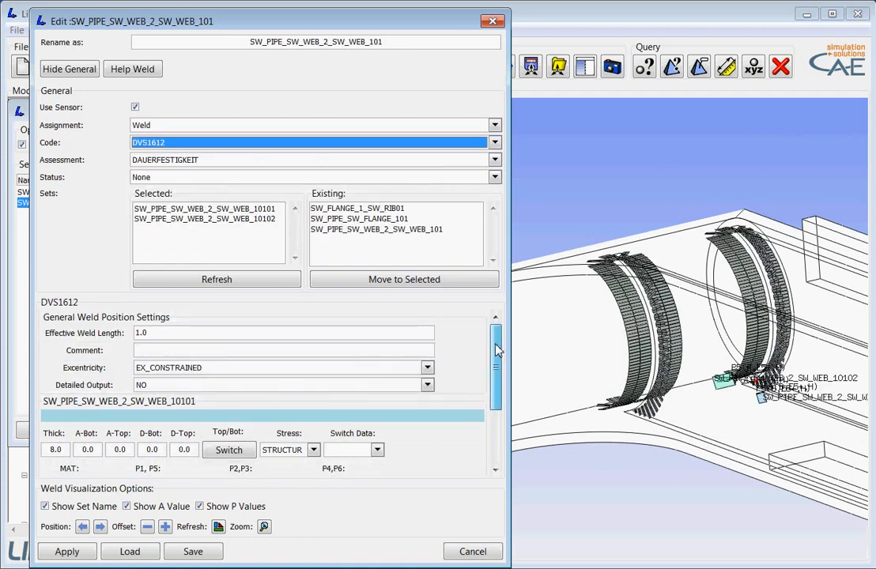
Set the top A value of SW_PIPE_SW_WEB_2_SW_WEB_10101 to t and its top D value to t*0.5
{"action": "left_click_drag", "start_coordinate": [495, 349], "coordinate": [494, 387]}
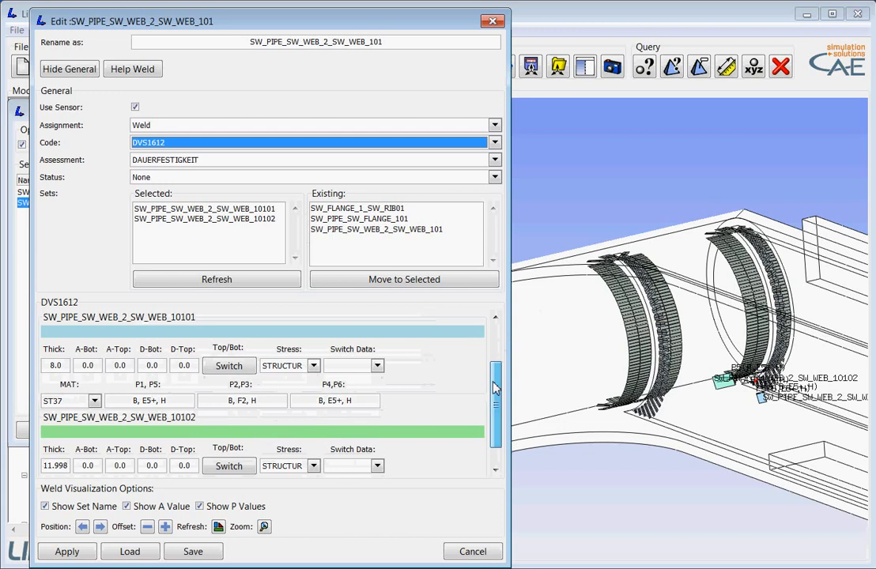
{"action": "left_click", "coordinate": [120, 366]}
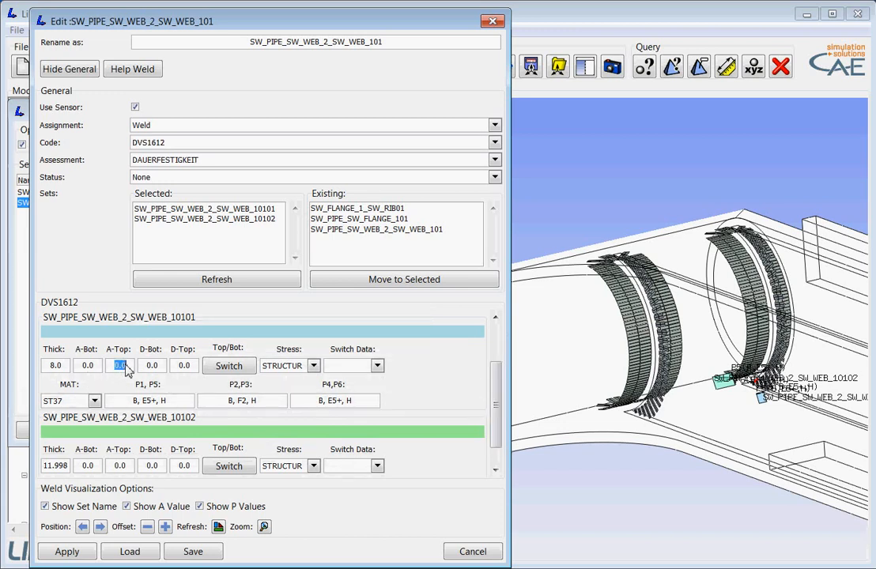
{"action": "type", "text": "t"}
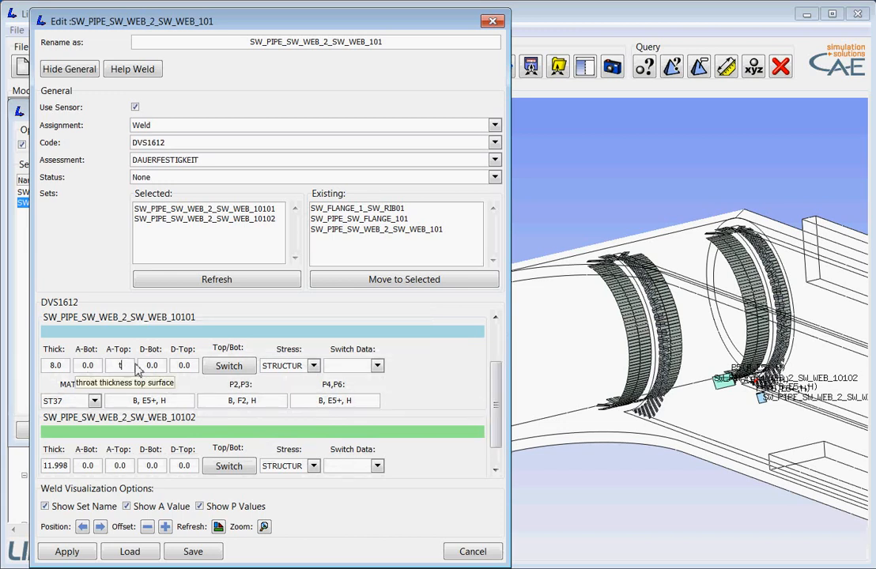
{"action": "left_click", "coordinate": [183, 366]}
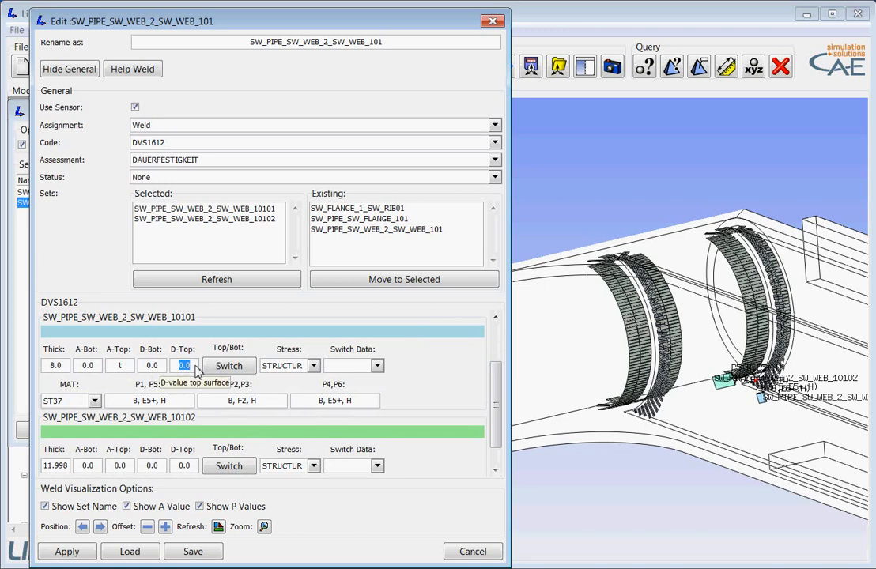
{"action": "type", "text": "t*0.5"}
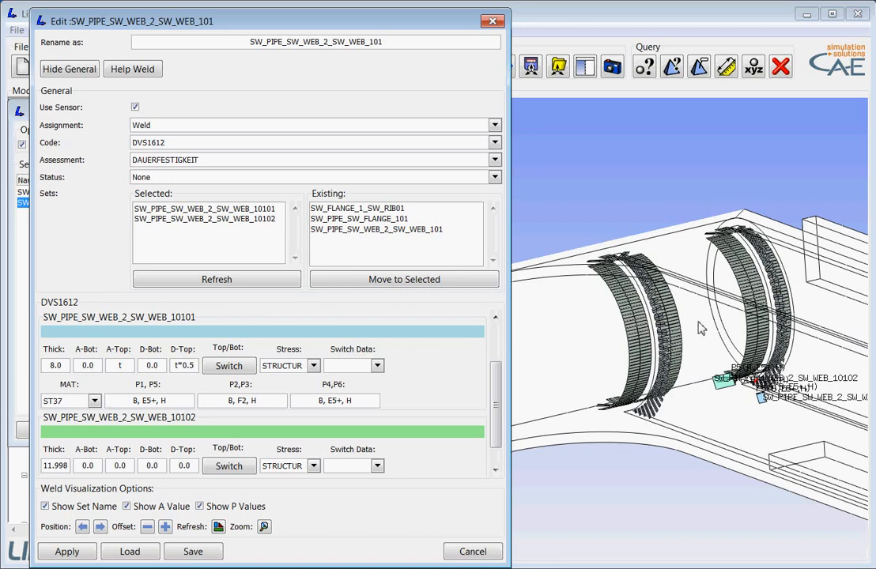
Set the stress of SW_PIPE_SW_WEB_2_SW_WEB_10101 to AVERAGED and correct its top D value to -t*0.5
{"action": "left_click", "coordinate": [313, 365]}
{"action": "left_click", "coordinate": [305, 380]}
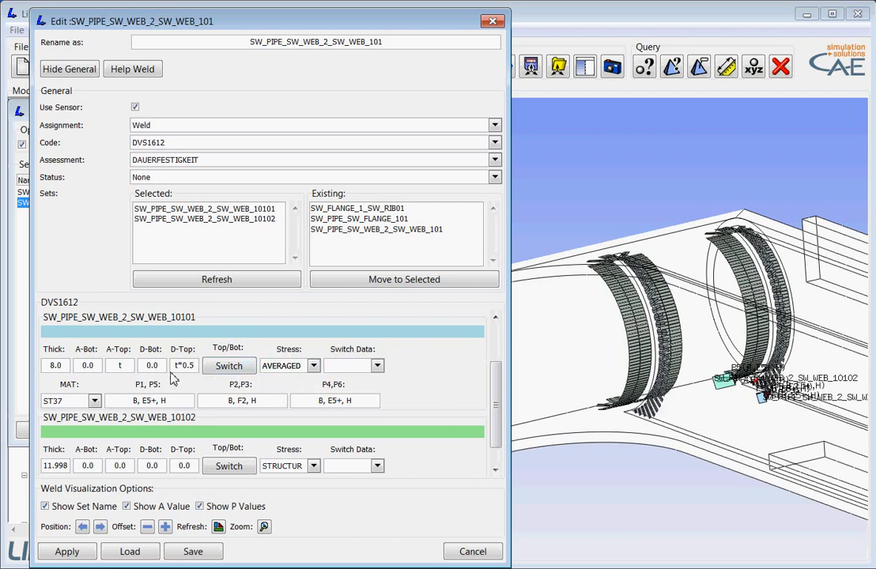
{"action": "type", "text": "-"}
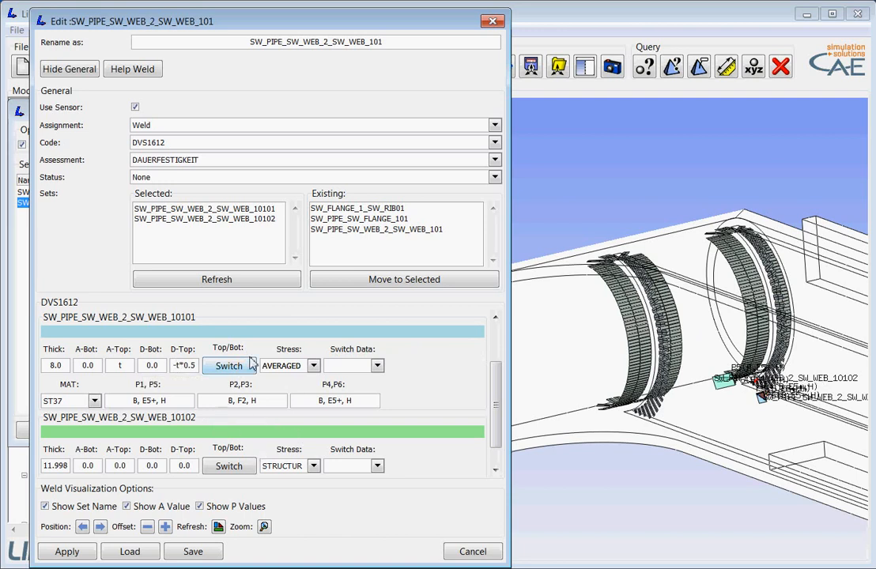
Zoom to the weld visualization and step it through several positions to check the weld's placement around the pipe-to-web rings
{"action": "left_click", "coordinate": [264, 527]}
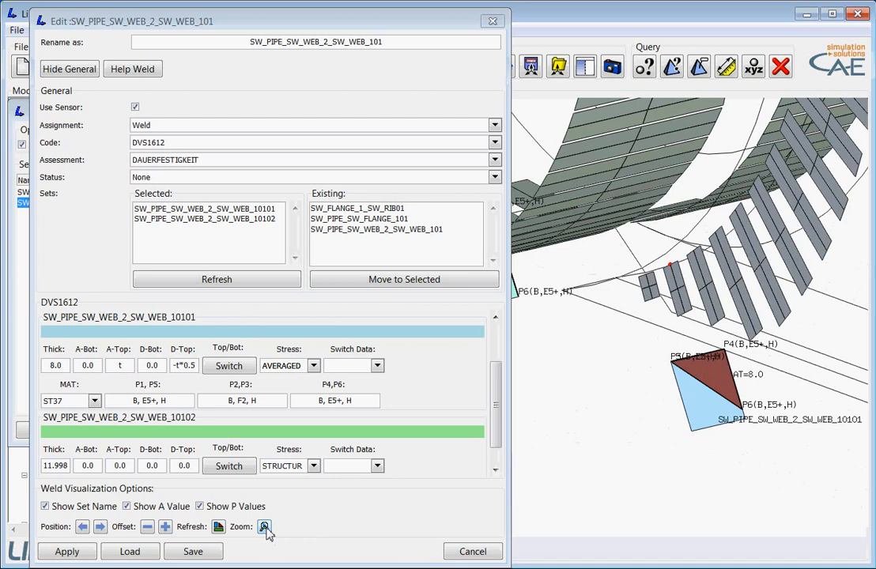
{"action": "scroll", "coordinate": [664, 415], "scroll_direction": "down", "scroll_amount": 10}
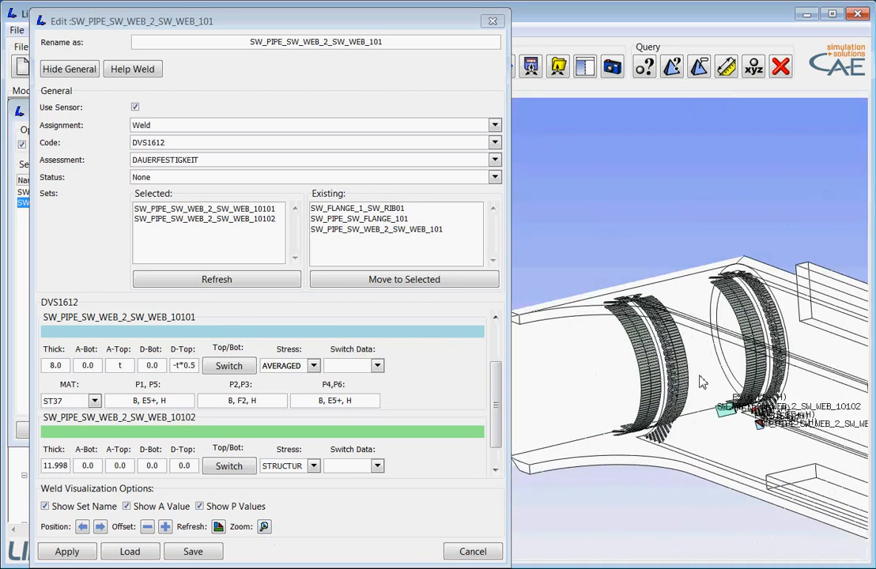
{"action": "left_click_drag", "start_coordinate": [702, 382], "coordinate": [665, 447]}
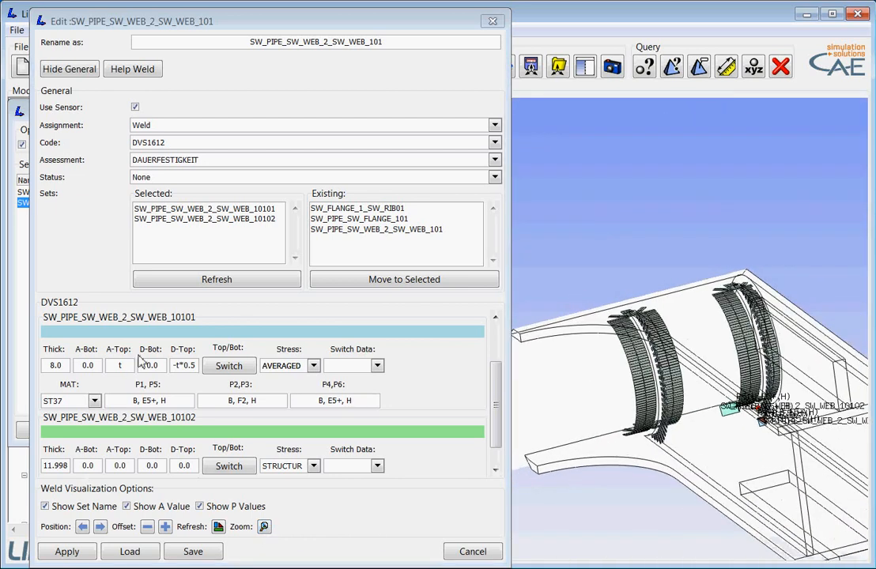
{"action": "left_click", "coordinate": [83, 527]}
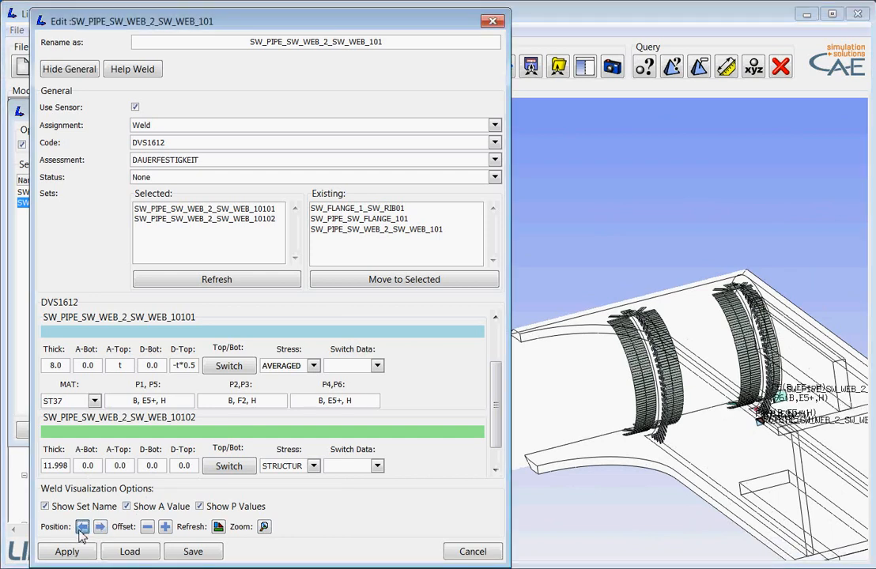
{"action": "left_click", "coordinate": [83, 527]}
{"action": "left_click", "coordinate": [83, 527]}
{"action": "left_click", "coordinate": [102, 530]}
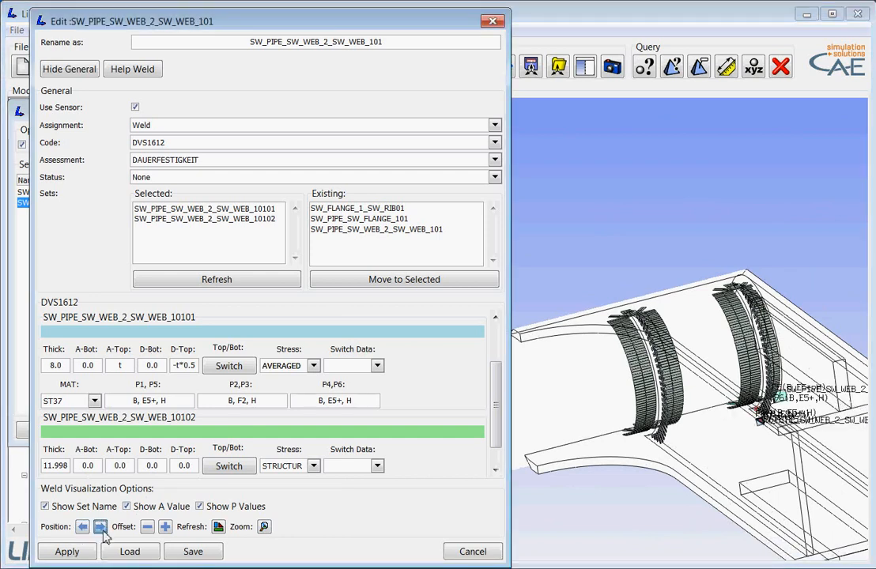
{"action": "left_click", "coordinate": [102, 531]}
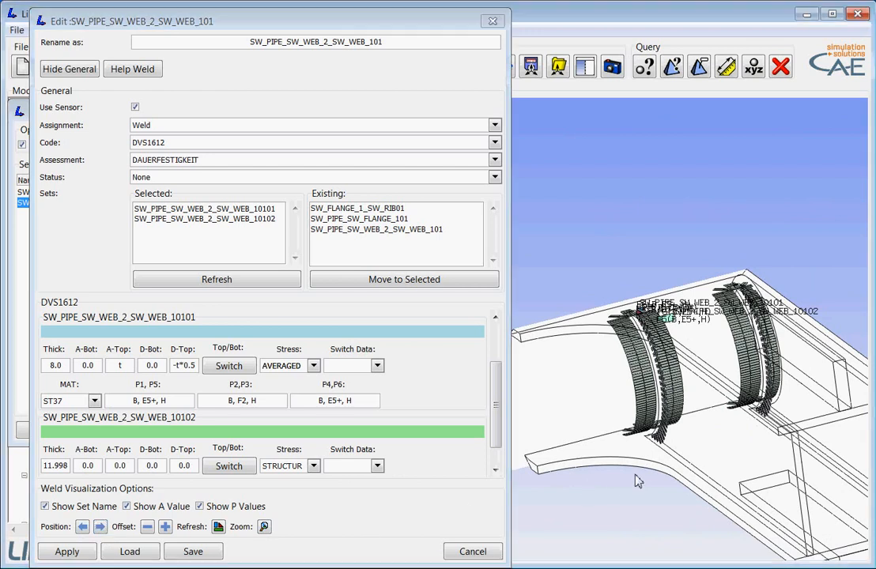
{"action": "left_click_drag", "start_coordinate": [634, 477], "coordinate": [629, 451]}
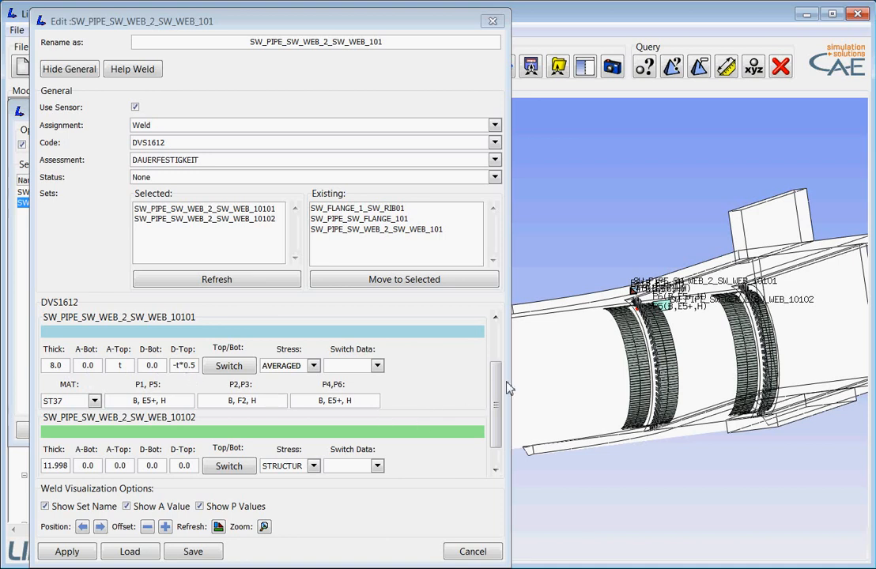
Set the stress of SW_PIPE_SW_WEB_2_SW_WEB_10102 to AVERAGED and apply the setup
{"action": "left_click_drag", "start_coordinate": [496, 395], "coordinate": [496, 444]}
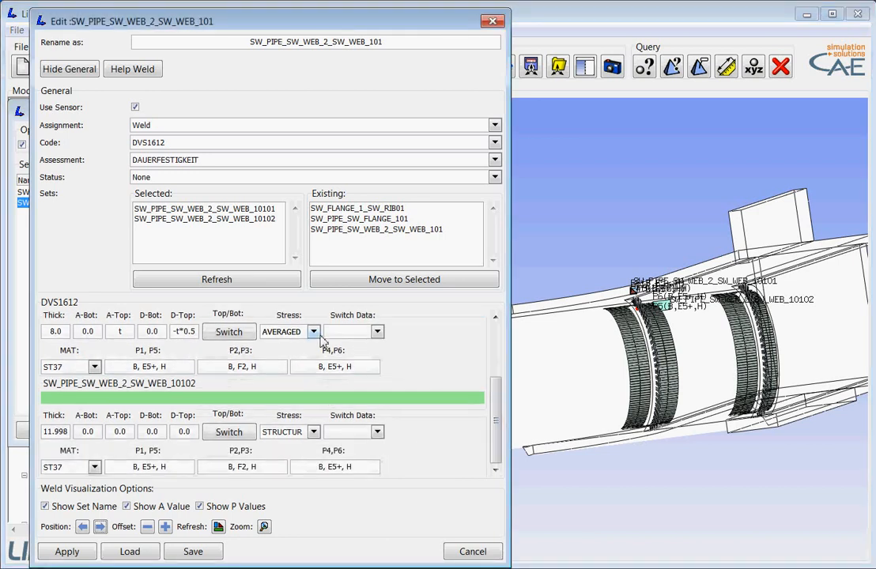
{"action": "left_click", "coordinate": [312, 431]}
{"action": "left_click", "coordinate": [308, 447]}
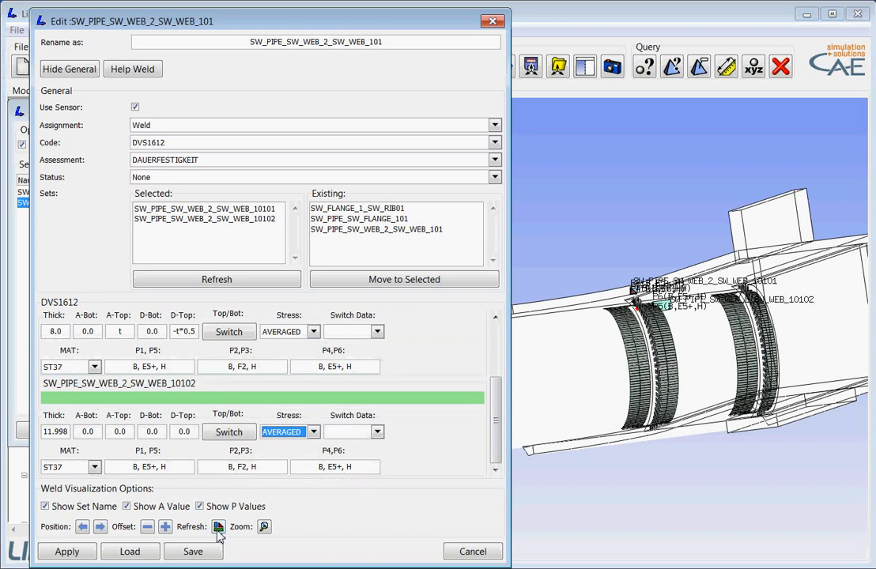
{"action": "left_click", "coordinate": [68, 552]}
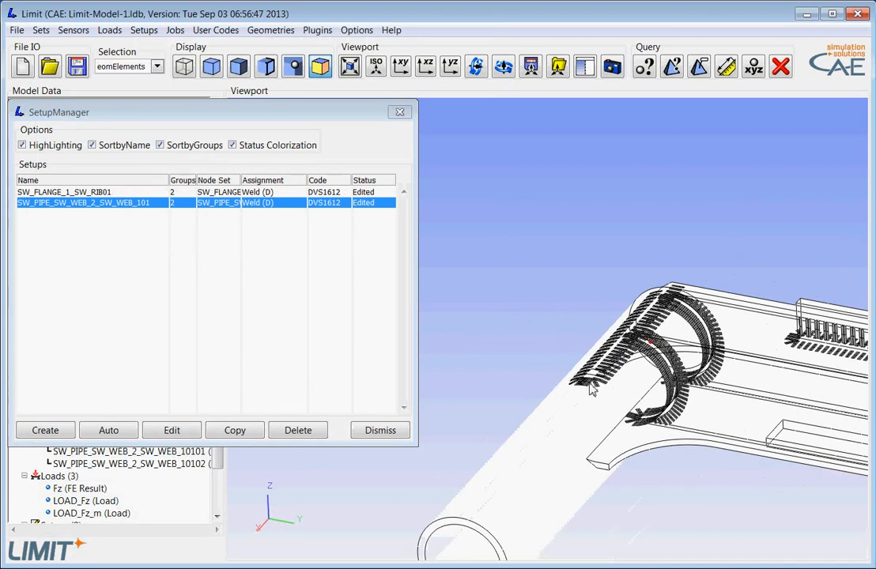
Create the setup SW_PIPE_SW_FLANGE_101 from a sensor on the pipe-to-flange weld
{"action": "right_click", "coordinate": [589, 387]}
{"action": "left_click", "coordinate": [625, 550]}
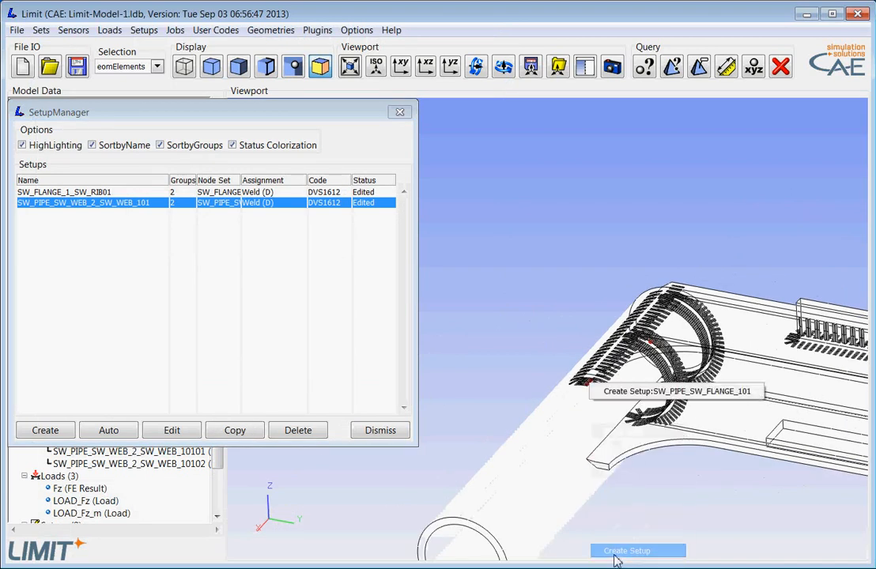
{"action": "left_click", "coordinate": [632, 392]}
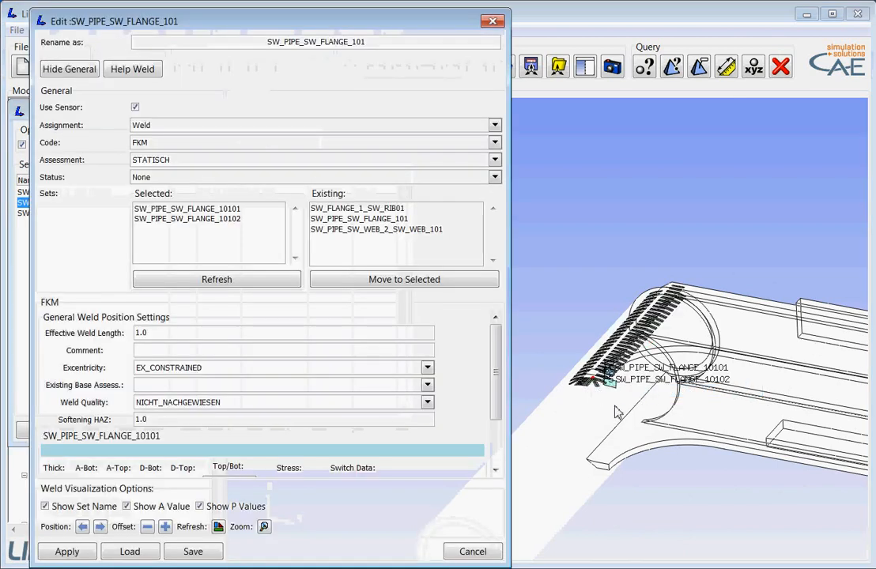
Set the bottom A value of SW_PIPE_SW_FLANGE_10101 to t and its bottom D value to -0.5*t under the FKM code
{"action": "scroll", "coordinate": [617, 411], "scroll_direction": "up", "scroll_amount": 3}
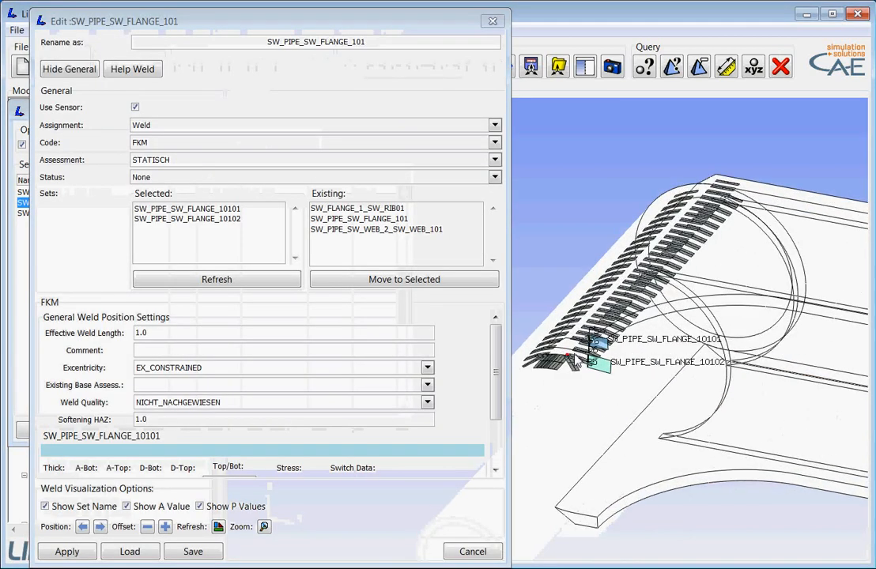
{"action": "scroll", "coordinate": [579, 364], "scroll_direction": "up", "scroll_amount": 5}
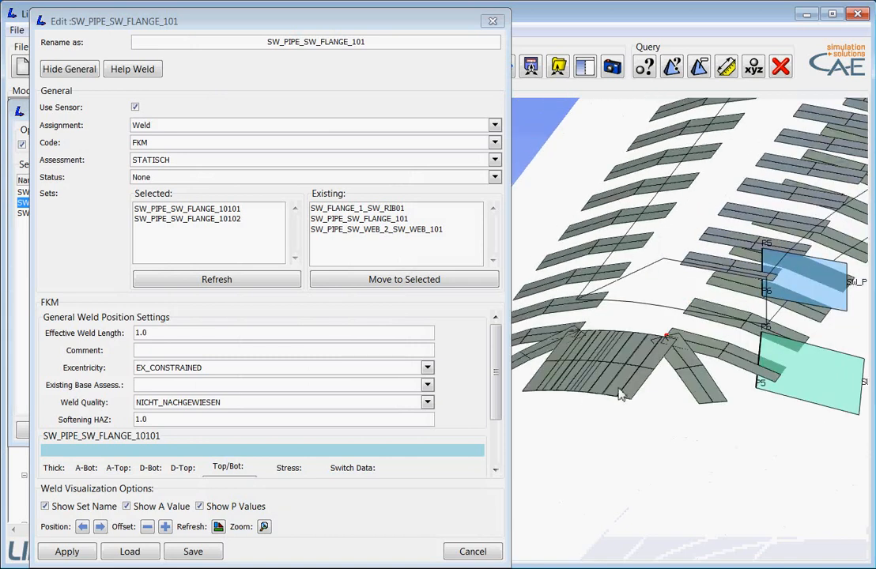
{"action": "scroll", "coordinate": [610, 391], "scroll_direction": "down", "scroll_amount": 3}
{"action": "middle_click_drag", "start_coordinate": [673, 393], "coordinate": [671, 390]}
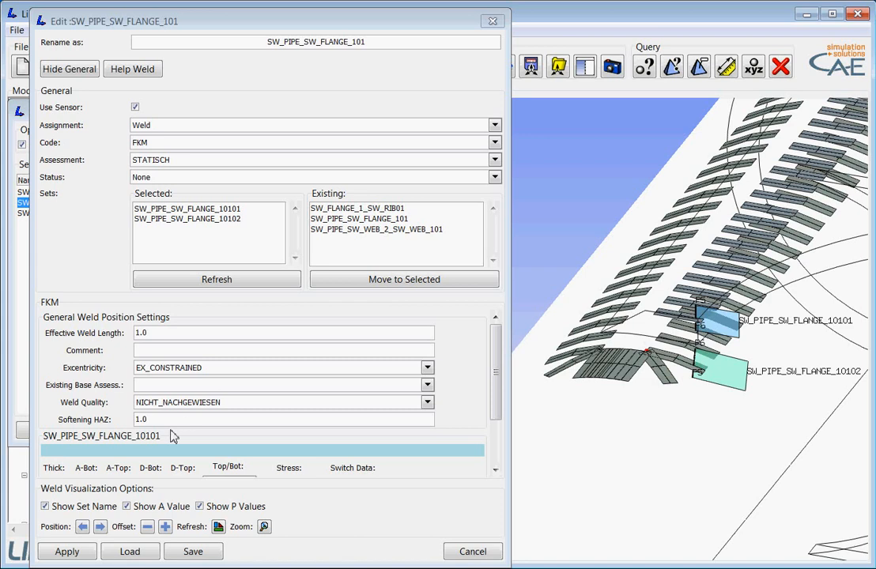
{"action": "left_click_drag", "start_coordinate": [488, 393], "coordinate": [510, 432]}
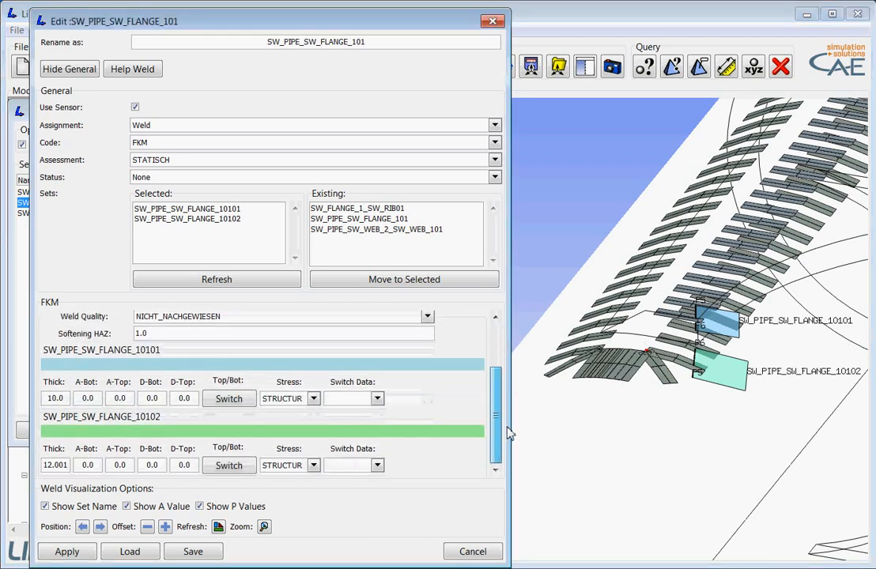
{"action": "double_click", "coordinate": [88, 399]}
{"action": "type", "text": "t"}
{"action": "double_click", "coordinate": [152, 398]}
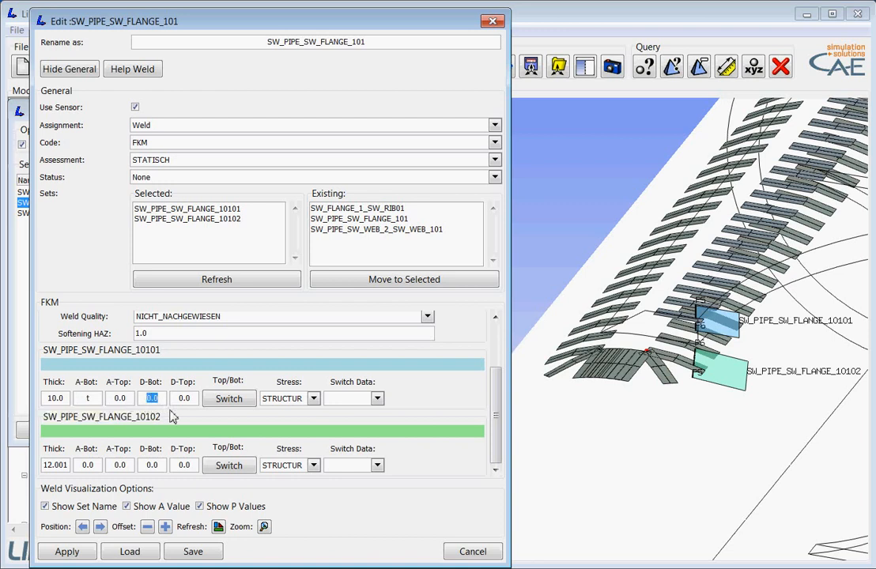
{"action": "type", "text": "-0.5*t"}
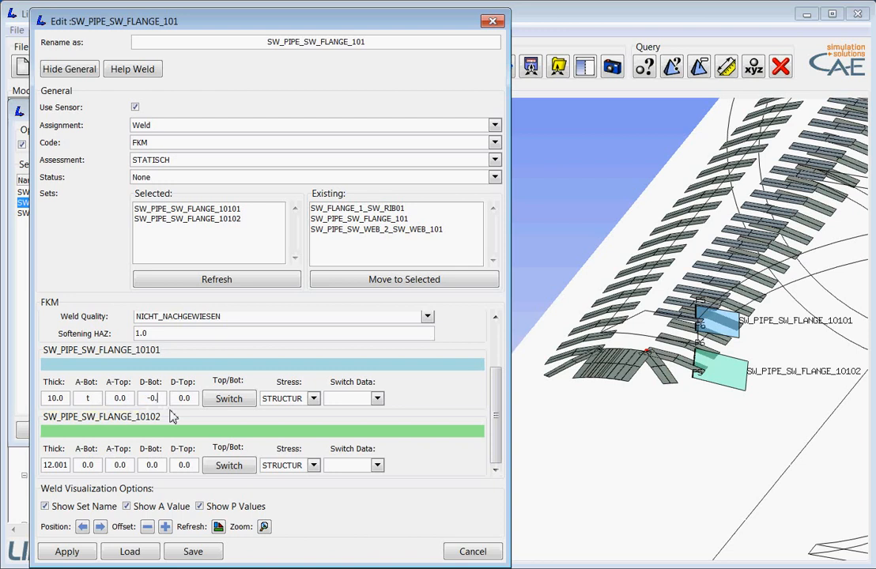
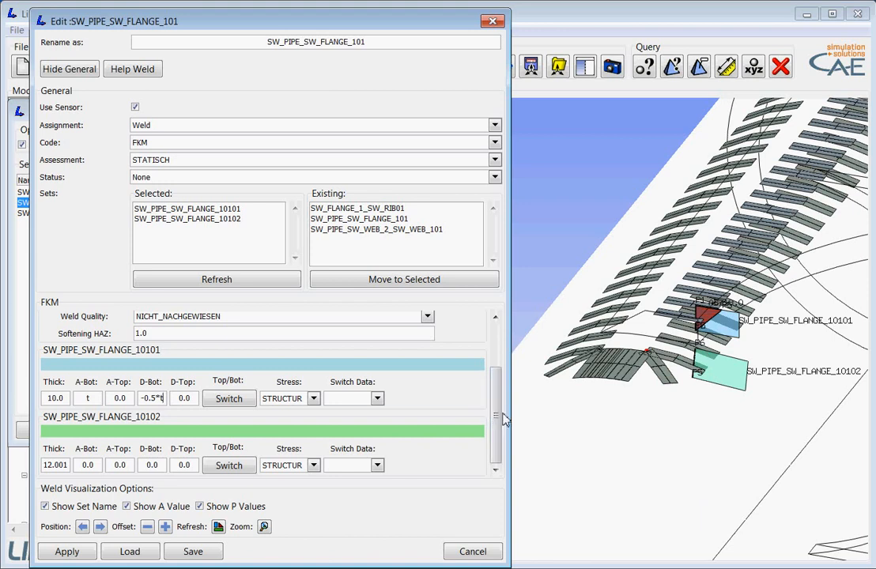
Change the code of the setup SW_PIPE_SW_FLANGE_101 to DVS1612
{"action": "left_click", "coordinate": [436, 142]}
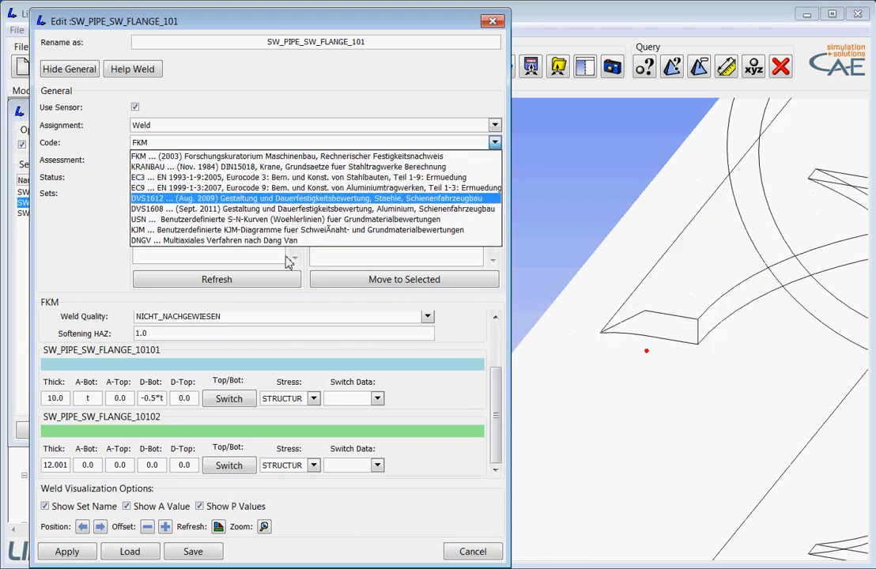
{"action": "left_click", "coordinate": [249, 198]}
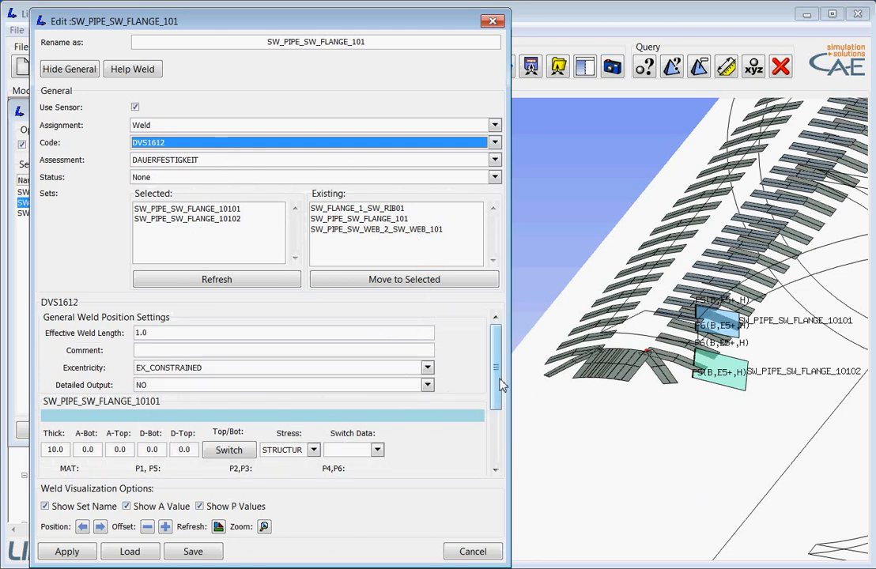
Set the bottom A value of SW_PIPE_SW_FLANGE_10101 to t and its bottom D value to -t*0.5 under the DVS1612 code
{"action": "left_click_drag", "start_coordinate": [500, 384], "coordinate": [500, 407]}
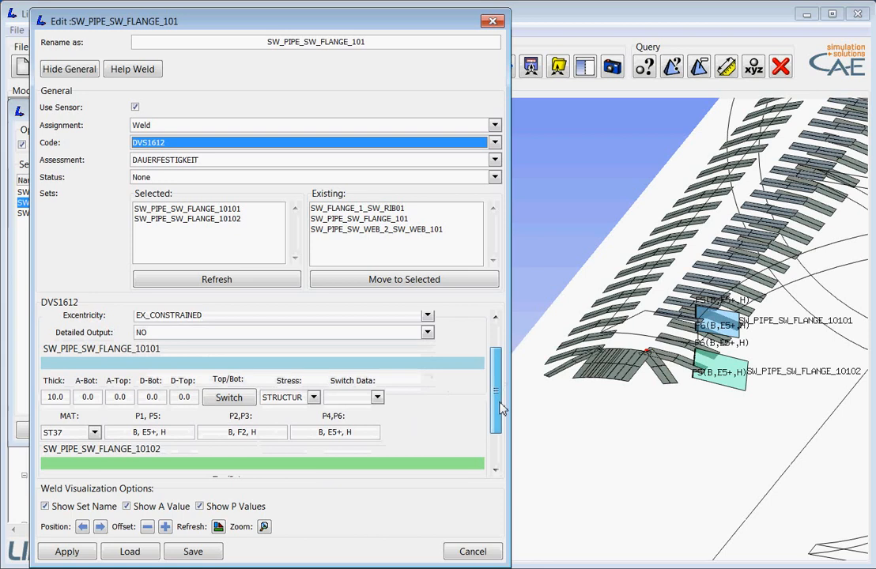
{"action": "left_click", "coordinate": [93, 400]}
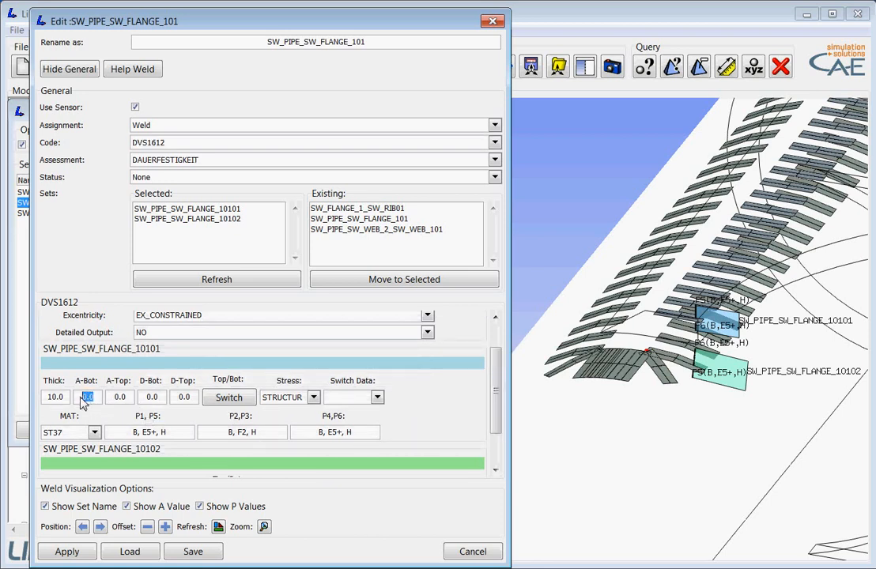
{"action": "key", "text": "BackSpace"}
{"action": "type", "text": "t"}
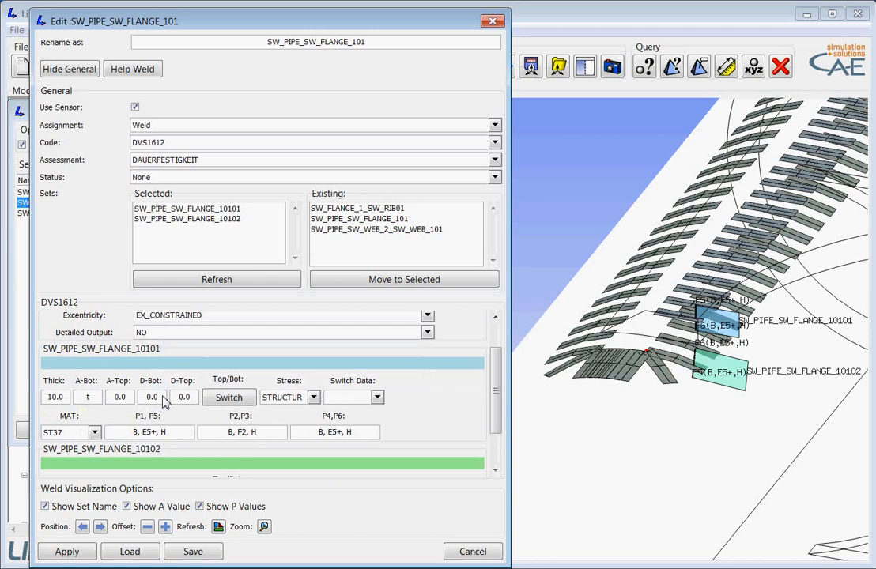
{"action": "left_click", "coordinate": [148, 399]}
{"action": "type", "text": "t"}
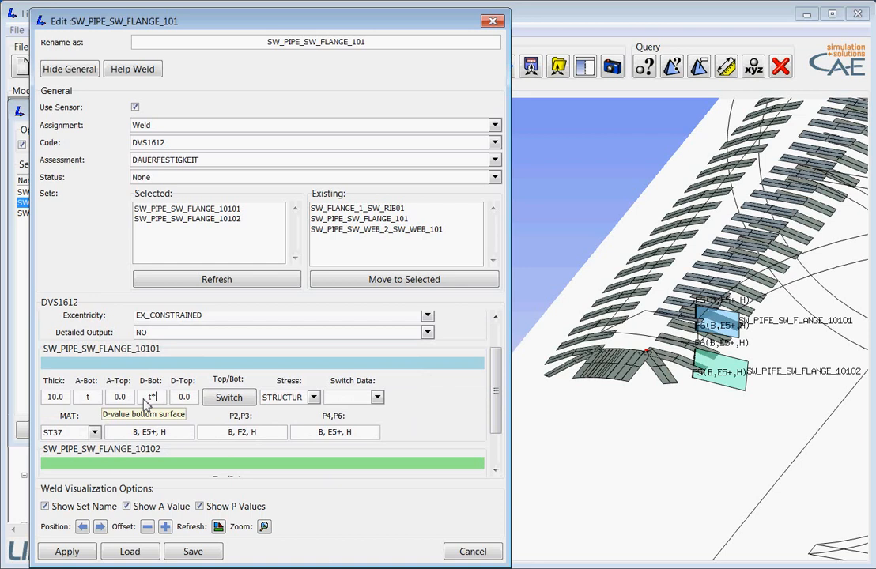
{"action": "type", "text": "*0.4"}
{"action": "key", "text": "Return"}
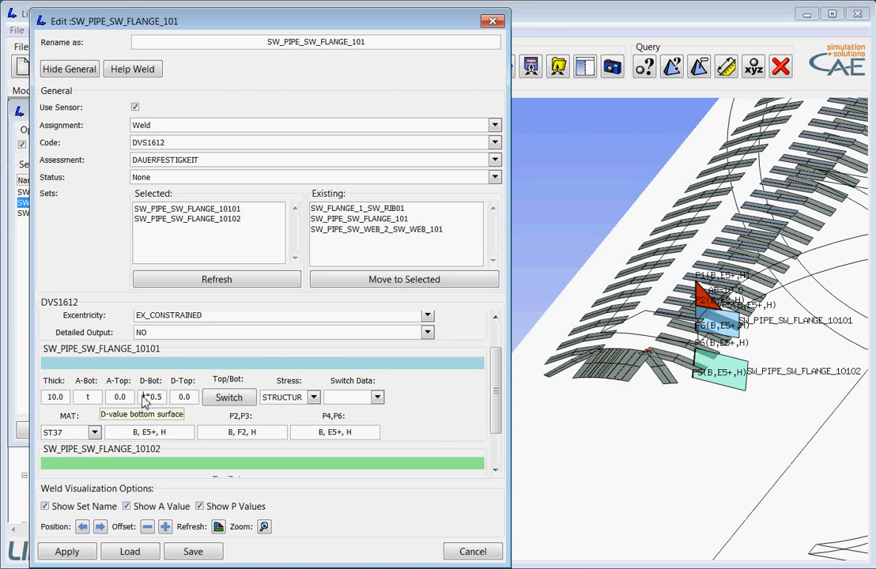
{"action": "key", "text": "Return"}
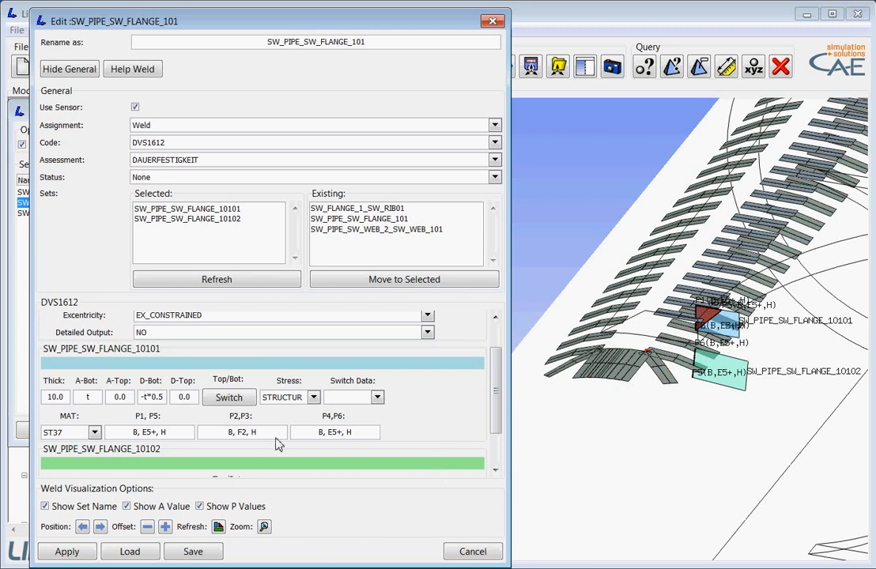
Set the stress of SW_PIPE_SW_FLANGE_10102 and SW_PIPE_SW_FLANGE_10101 to AVERAGED, then apply the setup and close the setup manager
{"action": "left_click_drag", "start_coordinate": [500, 401], "coordinate": [495, 443]}
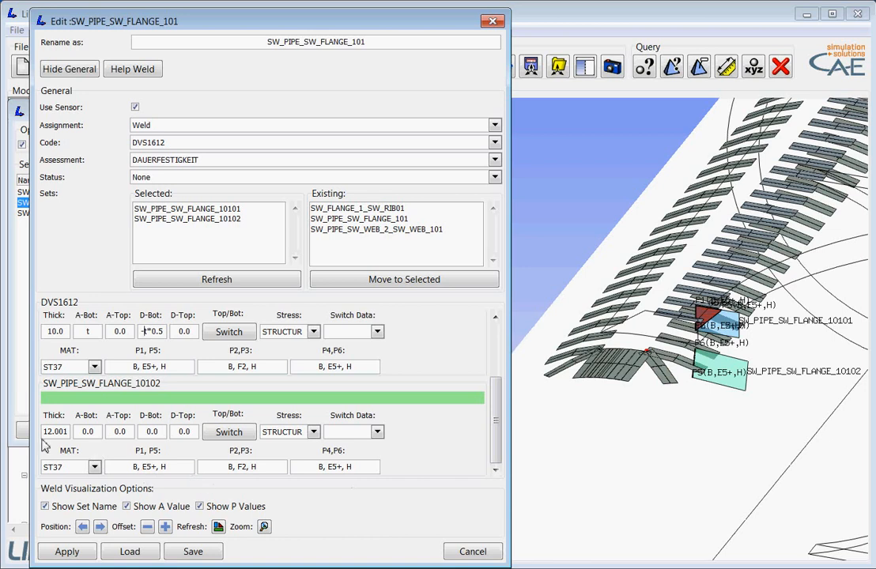
{"action": "left_click", "coordinate": [313, 432]}
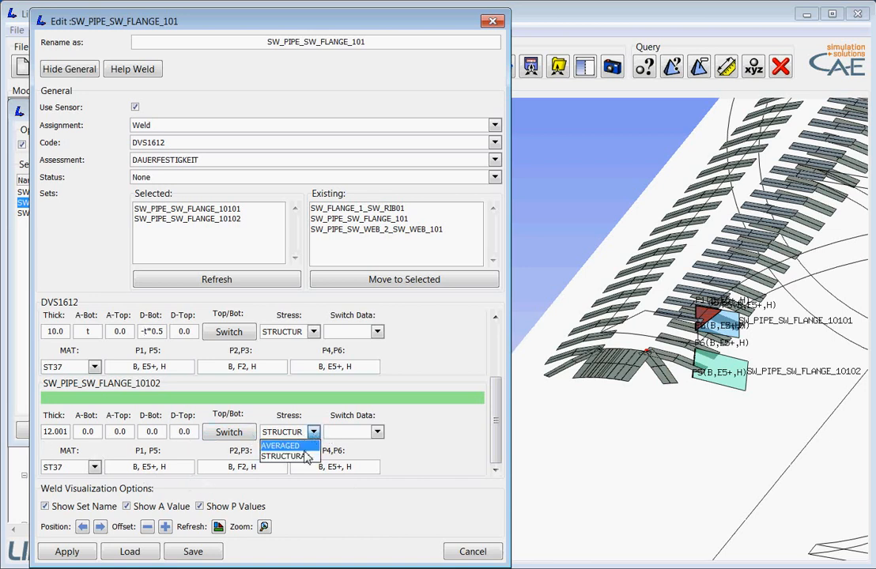
{"action": "left_click", "coordinate": [306, 445]}
{"action": "left_click", "coordinate": [313, 331]}
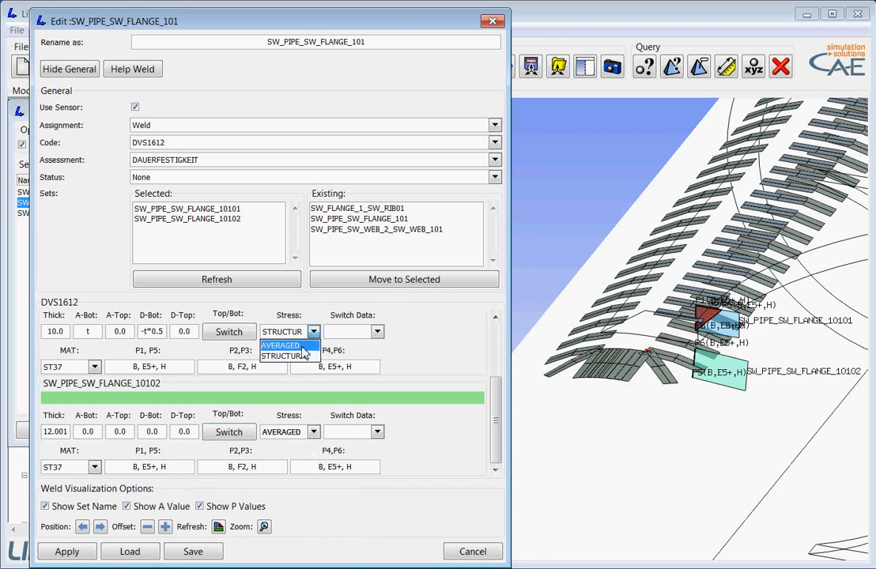
{"action": "left_click", "coordinate": [299, 347]}
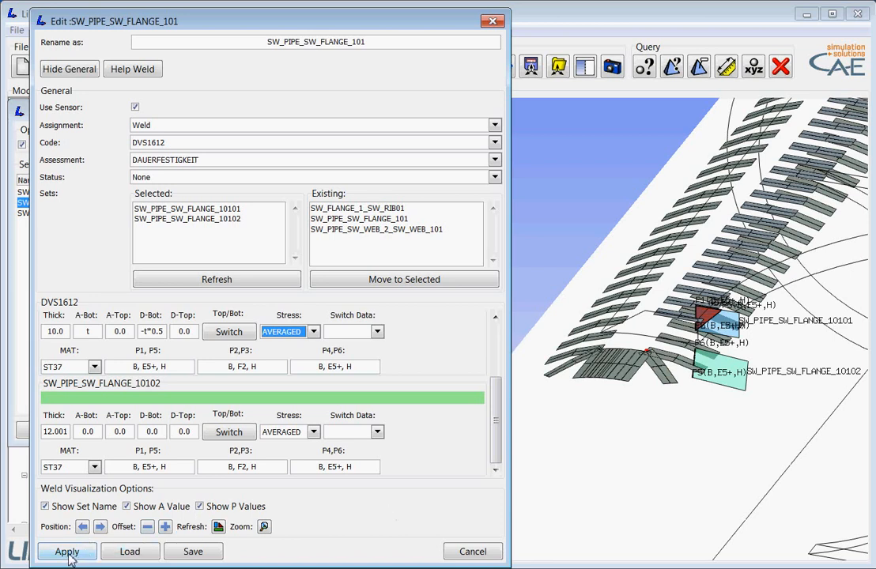
{"action": "left_click", "coordinate": [68, 553]}
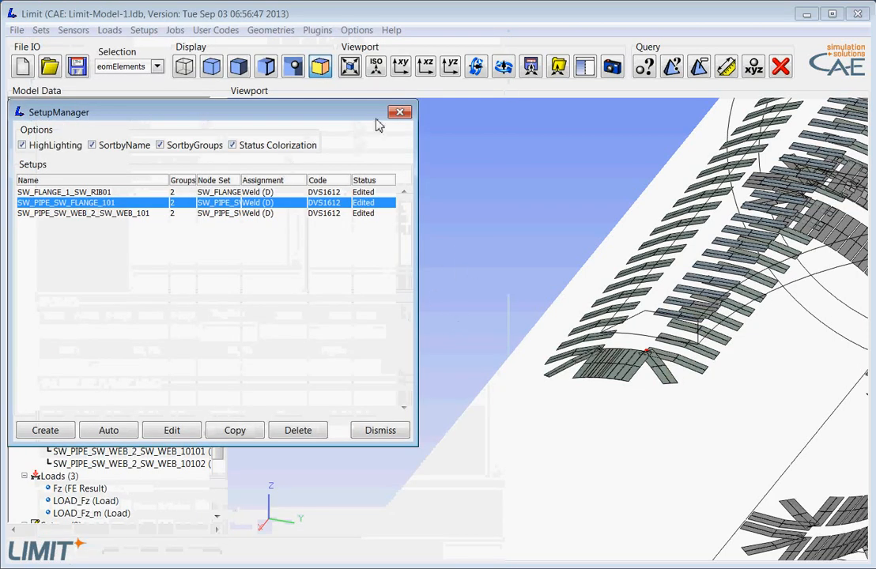
{"action": "left_click", "coordinate": [400, 112]}
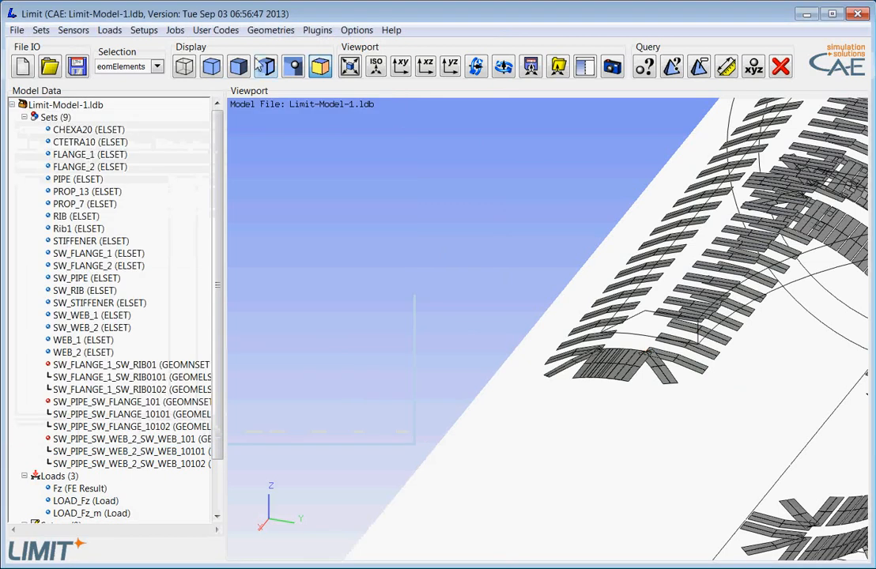
Set the number of CPUs for jobs to 2 and create a job named Job_1_DVS1612
{"action": "left_click", "coordinate": [174, 30]}
{"action": "left_click", "coordinate": [194, 74]}
{"action": "left_click_drag", "start_coordinate": [472, 78], "coordinate": [178, 49]}
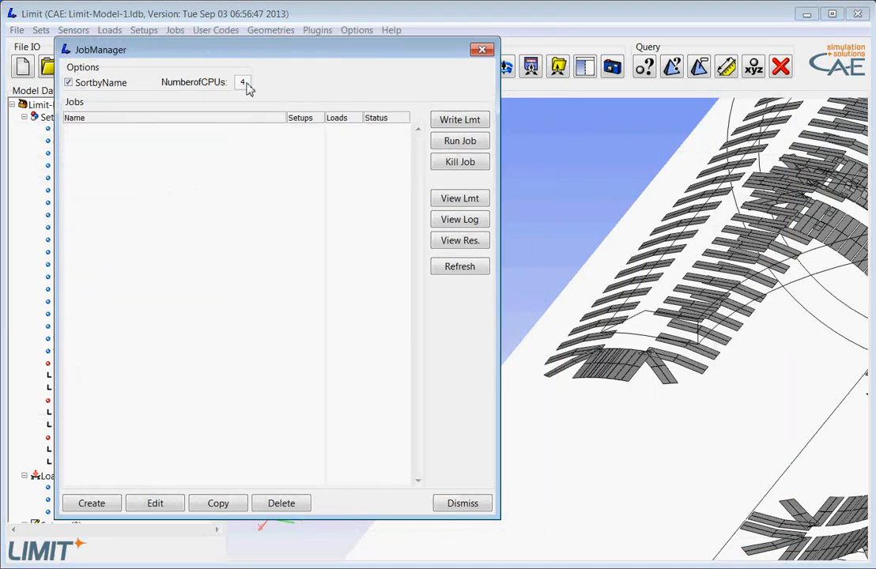
{"action": "double_click", "coordinate": [242, 82]}
{"action": "left_click", "coordinate": [96, 506]}
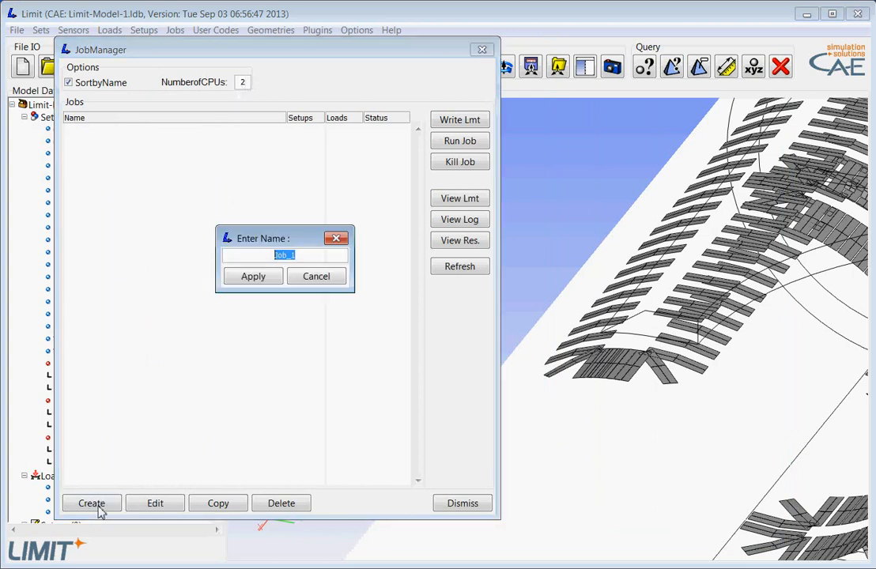
{"action": "left_click", "coordinate": [315, 256]}
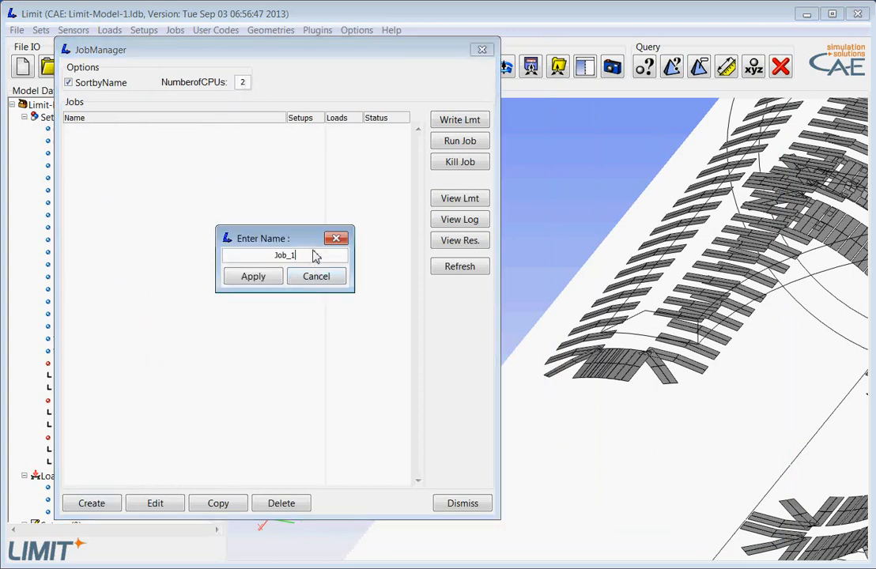
{"action": "type", "text": "_DVS1612"}
{"action": "left_click", "coordinate": [276, 278]}
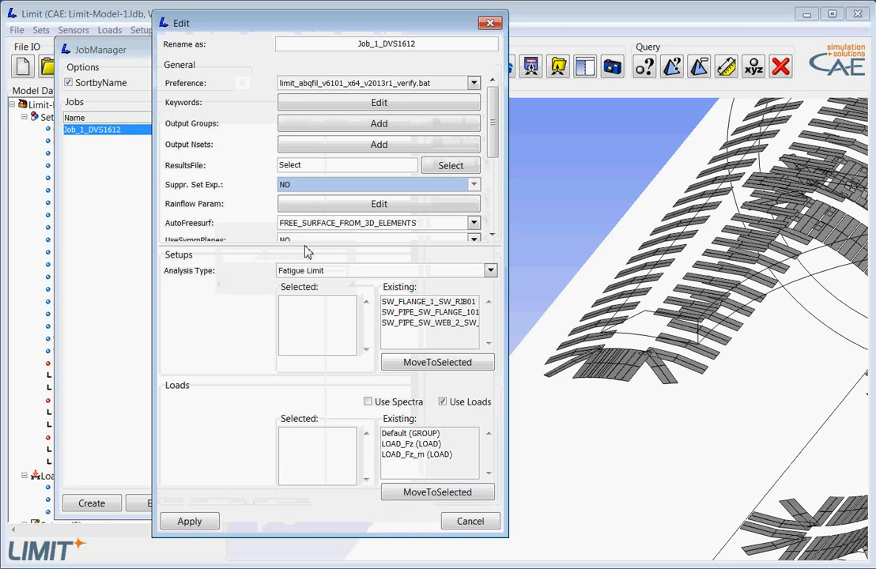
Set the job's preference to limit_nastran_v2006_x64_e_v2013r1.bat and its results file to intersection_tied.op2
{"action": "left_click", "coordinate": [473, 84]}
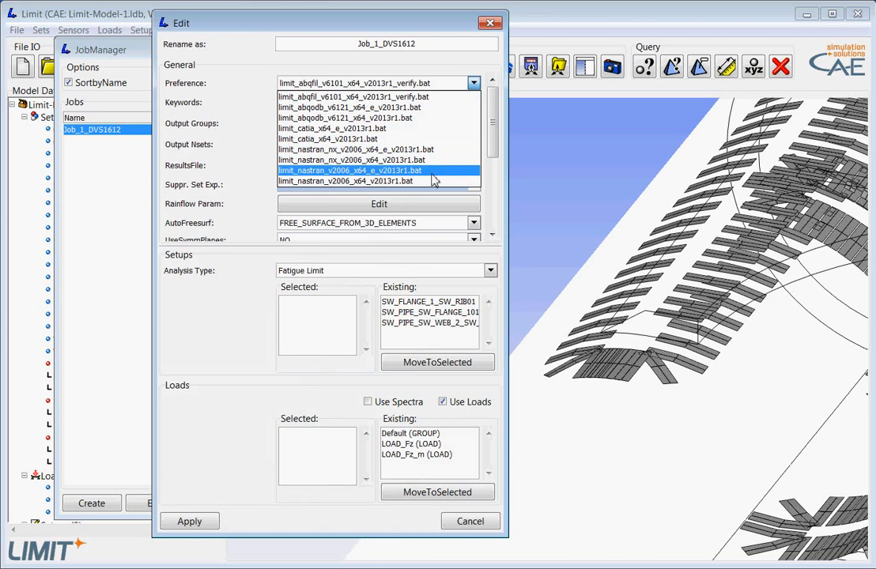
{"action": "left_click", "coordinate": [374, 171]}
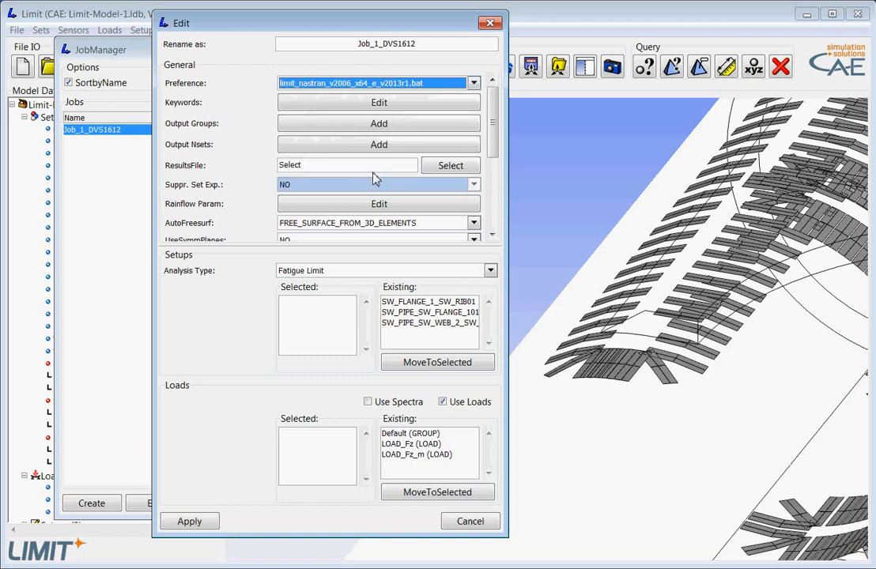
{"action": "left_click", "coordinate": [446, 175]}
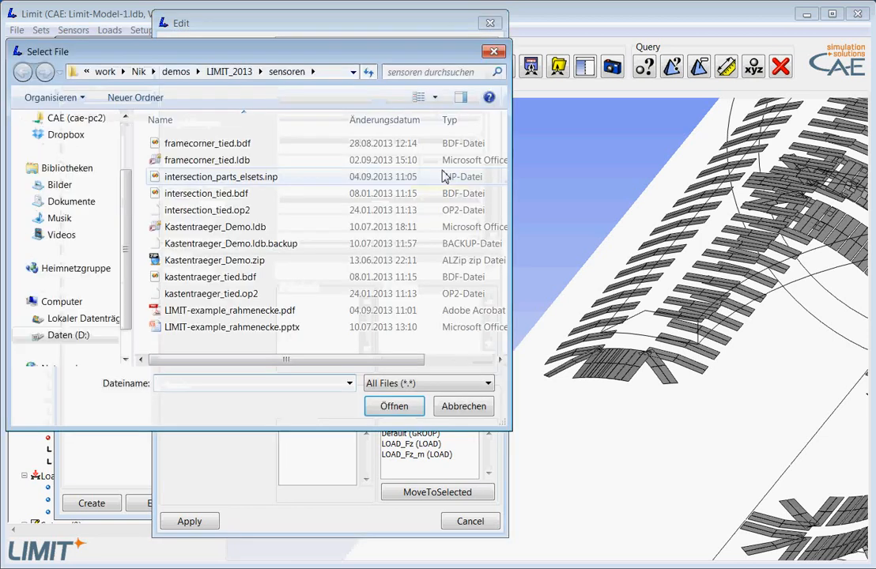
{"action": "left_click", "coordinate": [229, 209]}
{"action": "left_click", "coordinate": [392, 407]}
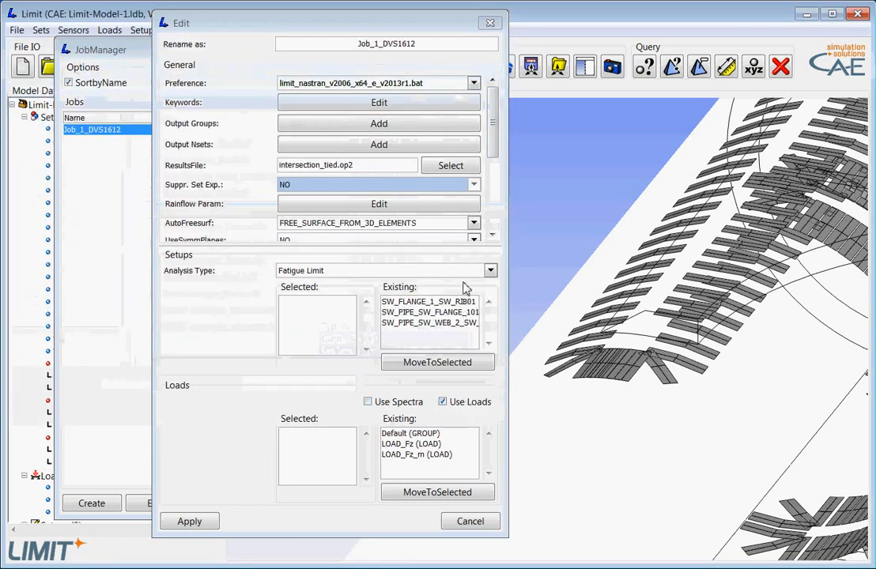
Add all three weld setups and the loads LOAD_Fz and LOAD_Fz_m to the job and apply it
{"action": "left_click_drag", "start_coordinate": [447, 302], "coordinate": [463, 329]}
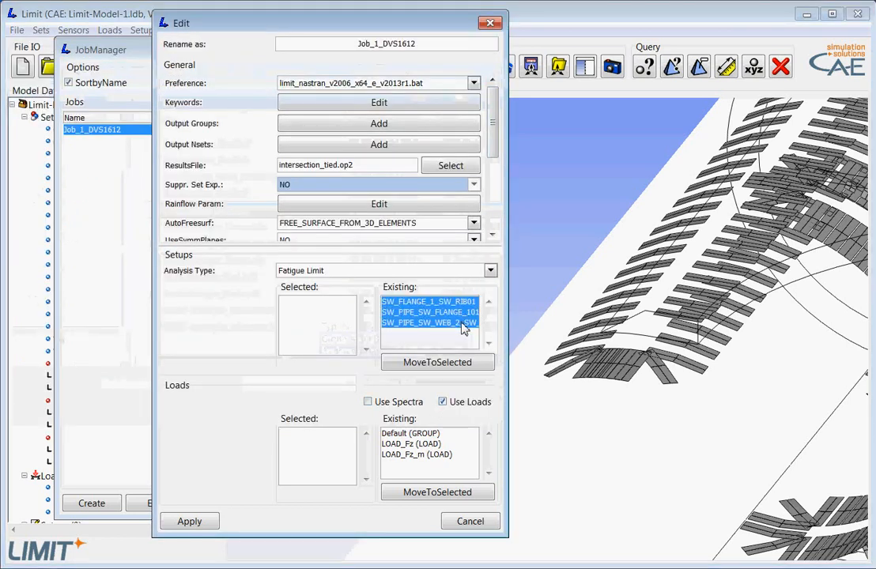
{"action": "left_click", "coordinate": [437, 361]}
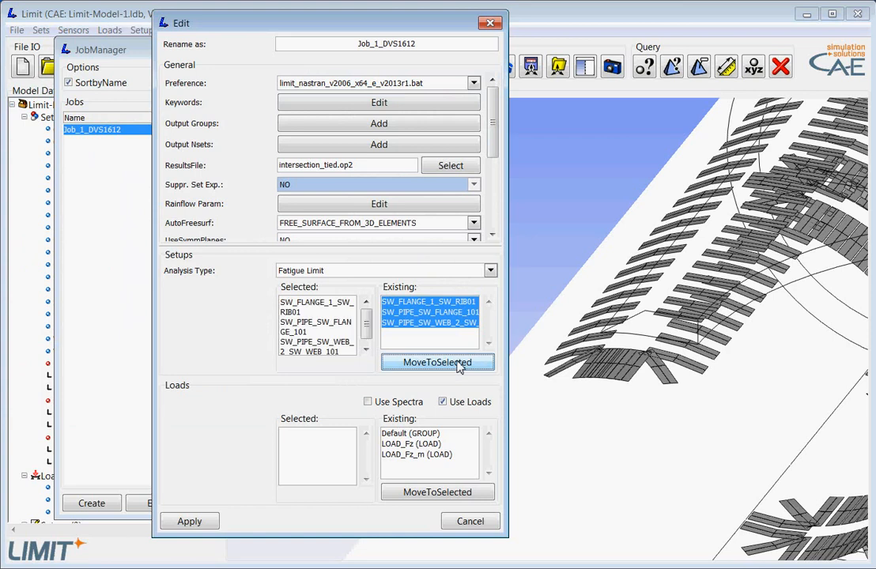
{"action": "left_click_drag", "start_coordinate": [411, 443], "coordinate": [415, 455]}
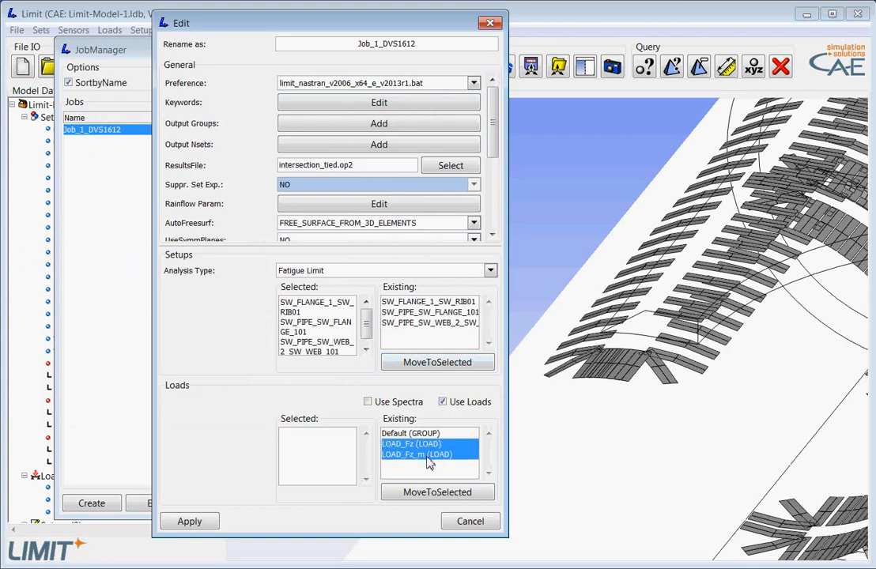
{"action": "left_click", "coordinate": [423, 497]}
{"action": "left_click", "coordinate": [191, 523]}
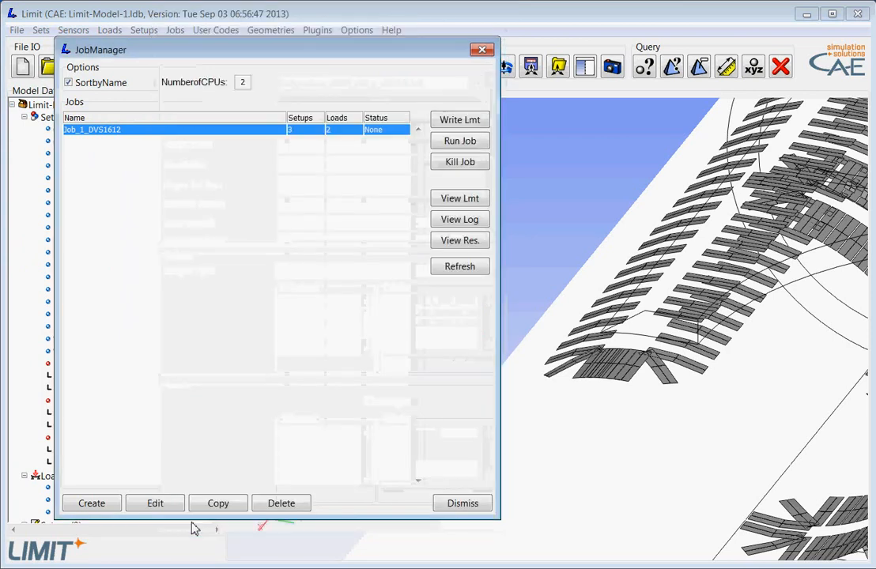
Run the job Job_1_DVS1612 and open its results in the viewer
{"action": "left_click", "coordinate": [456, 147]}
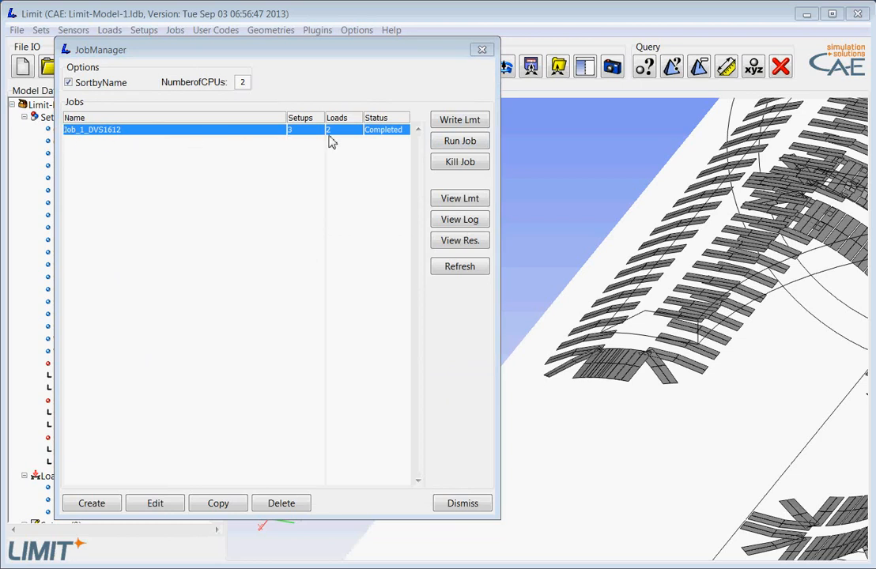
{"action": "left_click", "coordinate": [472, 247]}
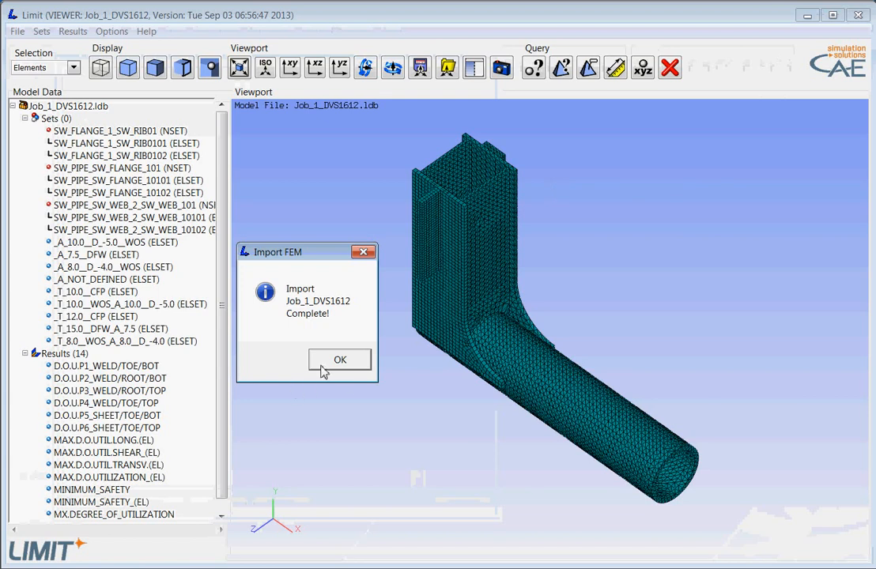
{"action": "left_click", "coordinate": [324, 362]}
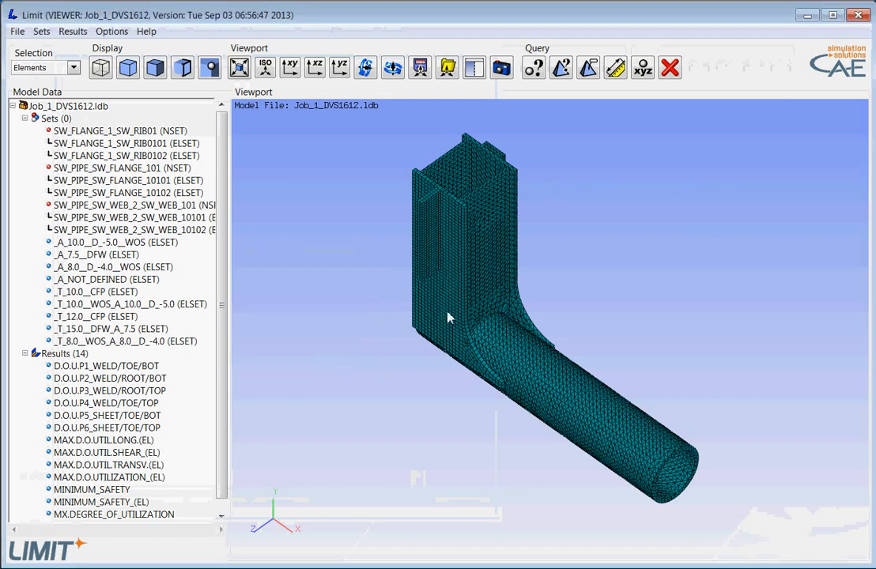
Render the imported result model with only its feature edges instead of the full mesh
{"action": "middle_click_drag", "start_coordinate": [432, 314], "coordinate": [673, 361]}
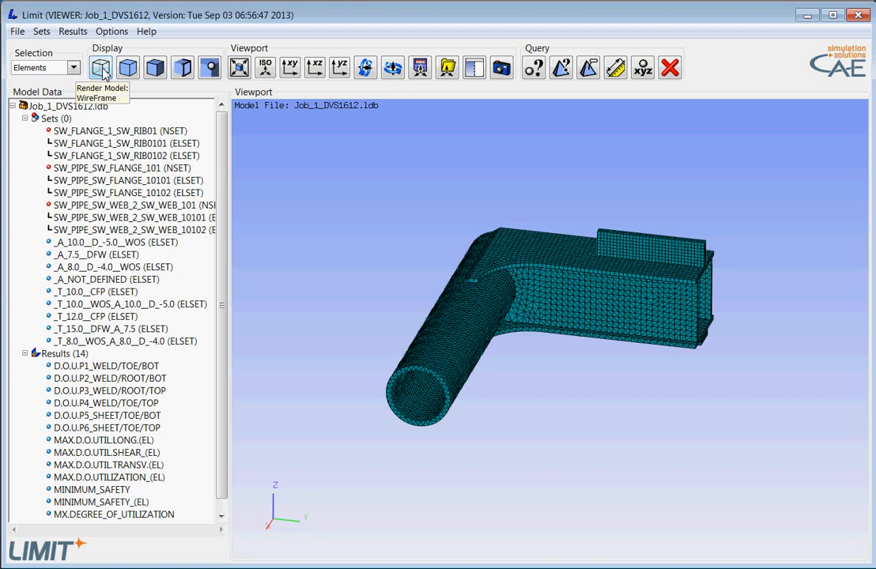
{"action": "left_click", "coordinate": [101, 69]}
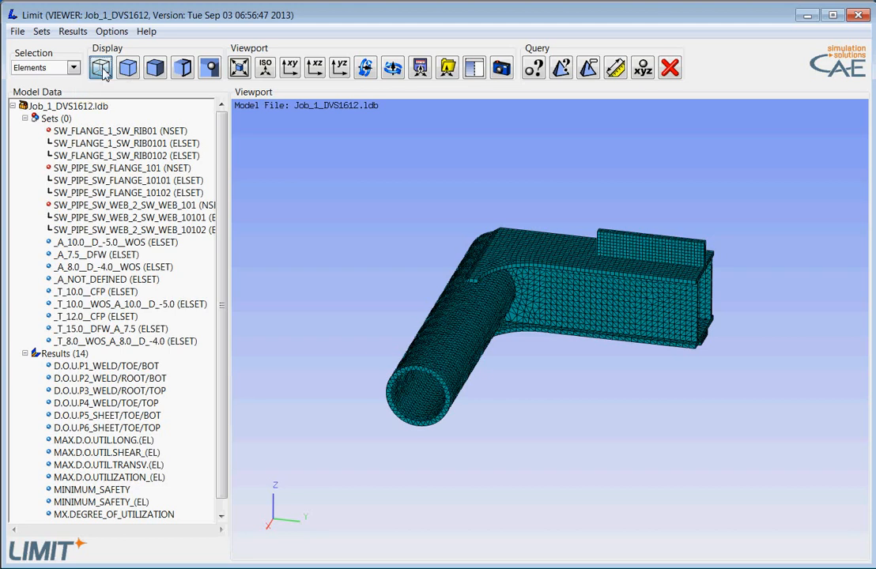
{"action": "left_click", "coordinate": [182, 70]}
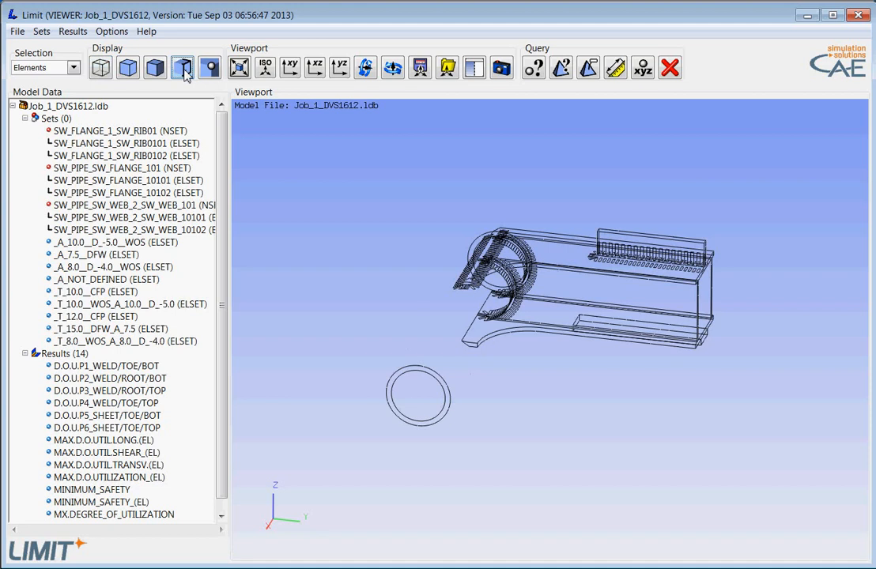
Display the MAX.D.O.UTILIZATION_(EL) result on the weld sensors
{"action": "left_click_drag", "start_coordinate": [553, 256], "coordinate": [569, 469]}
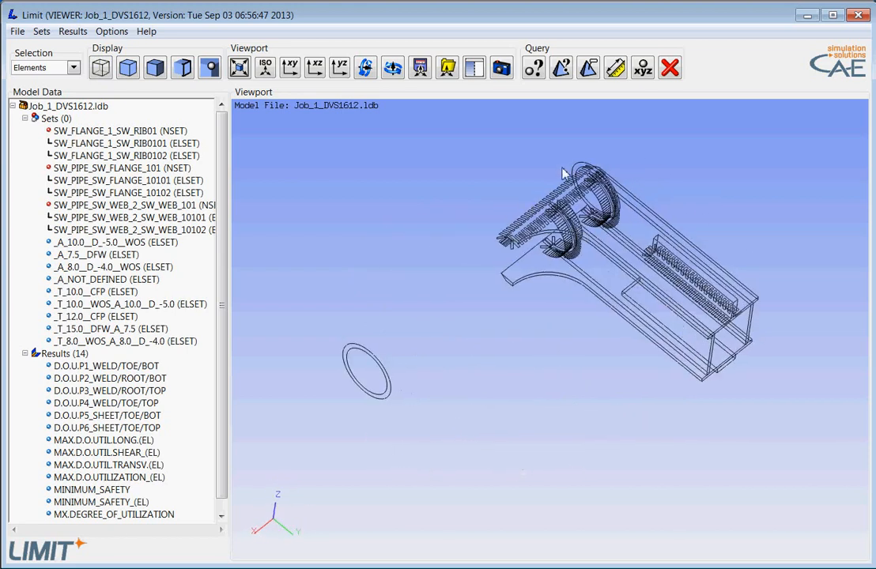
{"action": "scroll", "coordinate": [564, 197], "scroll_direction": "up", "scroll_amount": 3}
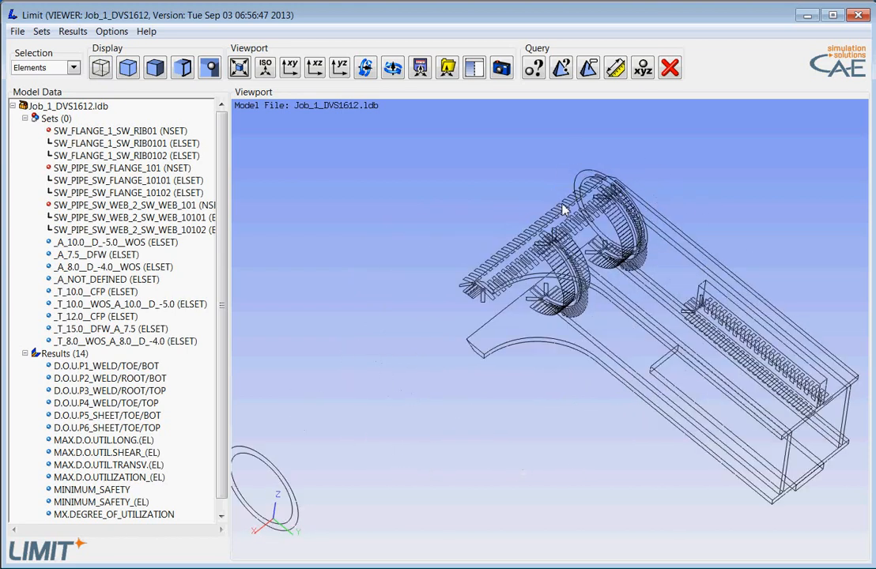
{"action": "left_click_drag", "start_coordinate": [382, 208], "coordinate": [610, 293]}
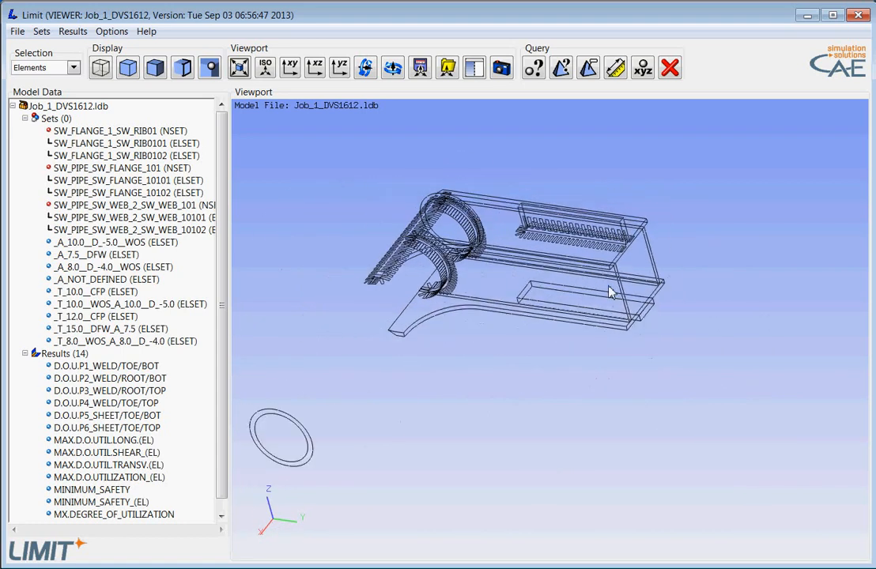
{"action": "left_click_drag", "start_coordinate": [654, 263], "coordinate": [519, 284]}
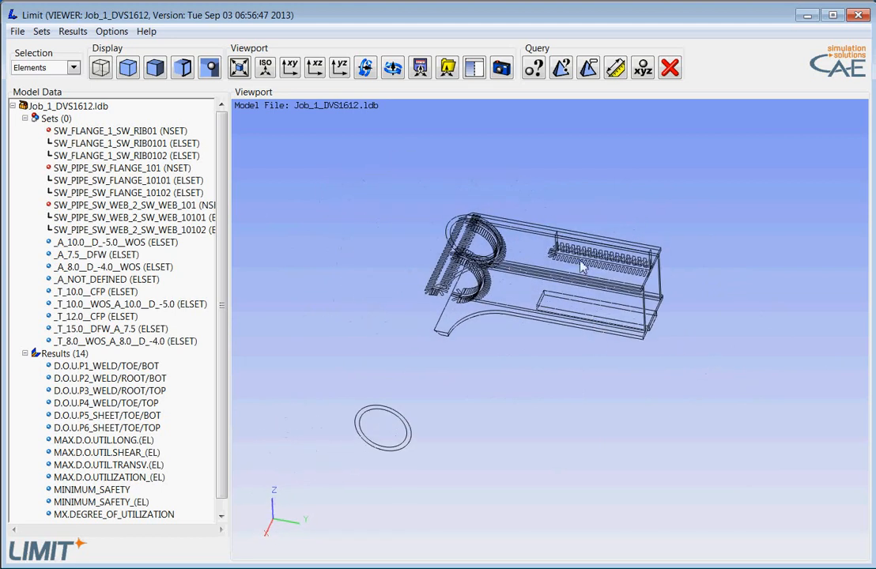
{"action": "left_click", "coordinate": [71, 477]}
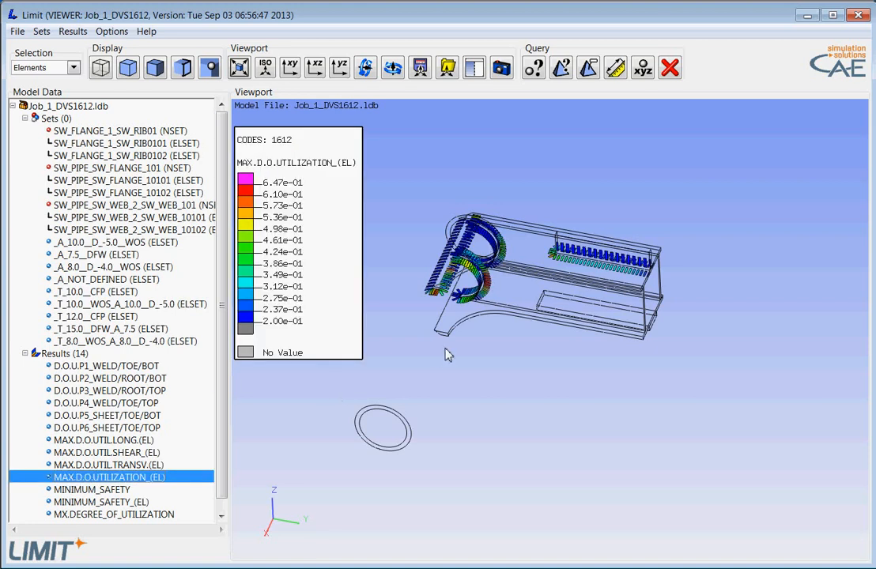
Examine the MAX.D.O.UTILIZATION_(EL) distribution on the pipe, web and rib weld sensors from several angles
{"action": "scroll", "coordinate": [434, 300], "scroll_direction": "up", "scroll_amount": 6}
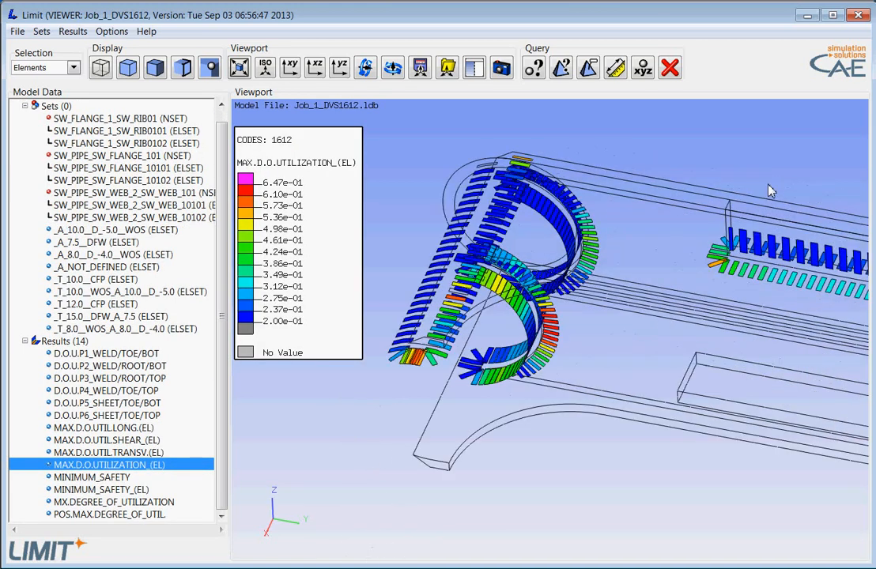
{"action": "scroll", "coordinate": [769, 188], "scroll_direction": "down", "scroll_amount": 3}
{"action": "middle_click_drag", "start_coordinate": [630, 291], "coordinate": [537, 259]}
{"action": "left_click_drag", "start_coordinate": [575, 287], "coordinate": [644, 262]}
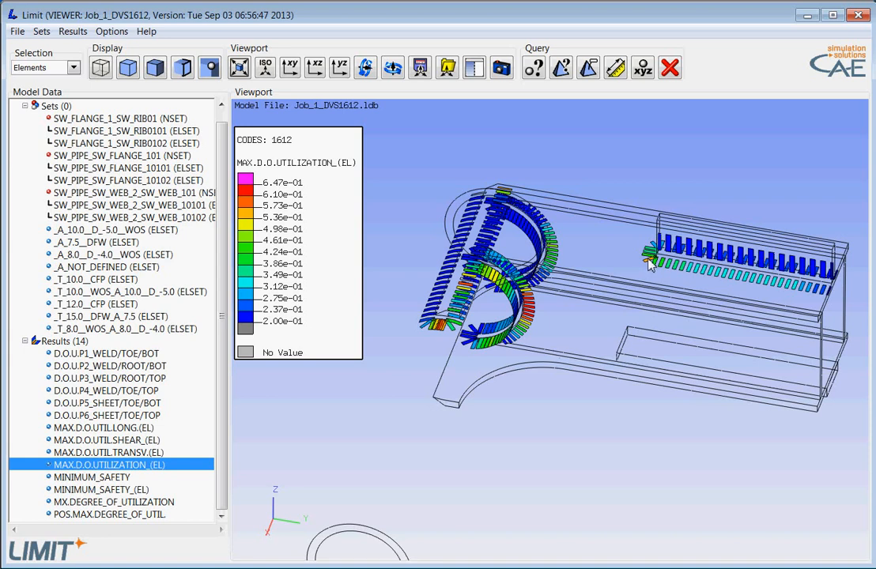
{"action": "left_click_drag", "start_coordinate": [480, 442], "coordinate": [493, 440]}
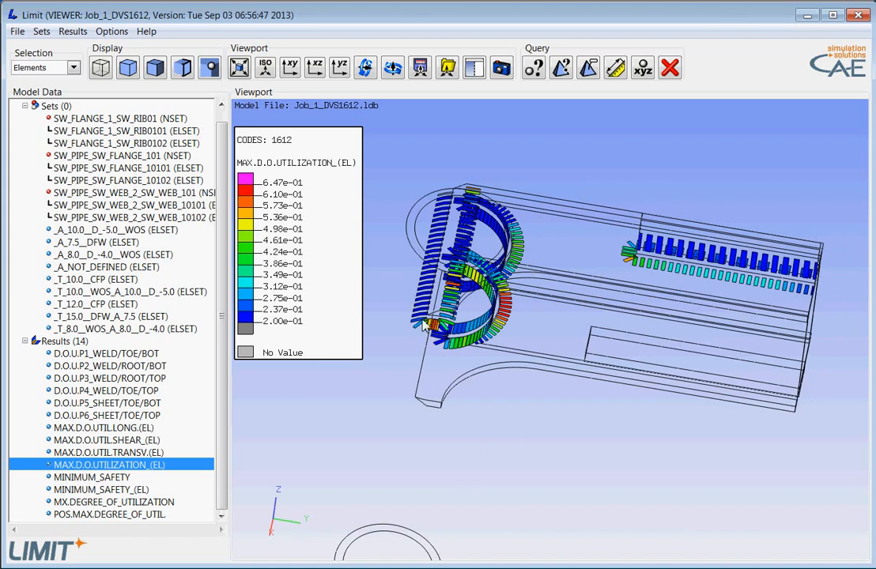
{"action": "middle_click_drag", "start_coordinate": [453, 400], "coordinate": [447, 370]}
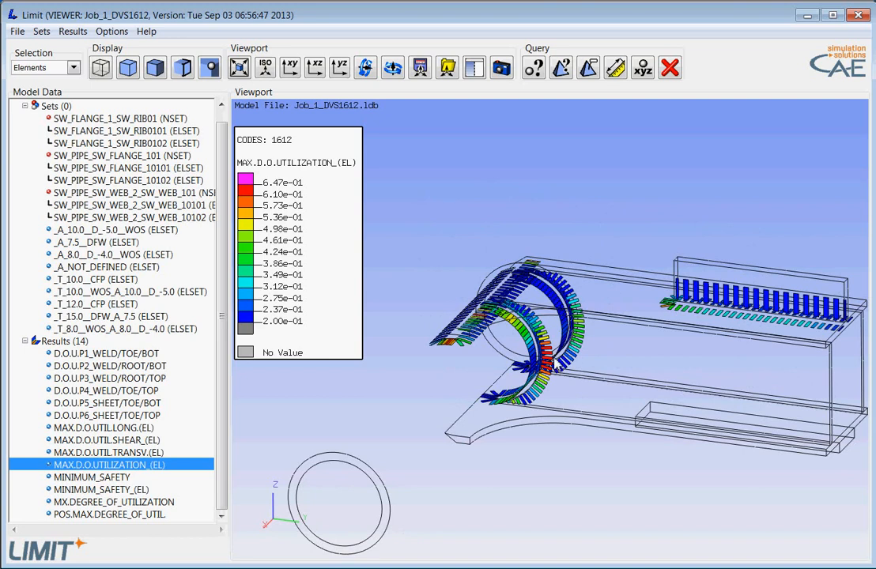
Display D.O.U.P1_WELD/TOE/BOT, D.O.U.P2_WELD/ROOT/BOT and D.O.U.P3_WELD/ROOT/TOP in turn, and inspect the P3 values along the curved pipe weld
{"action": "left_click", "coordinate": [106, 356]}
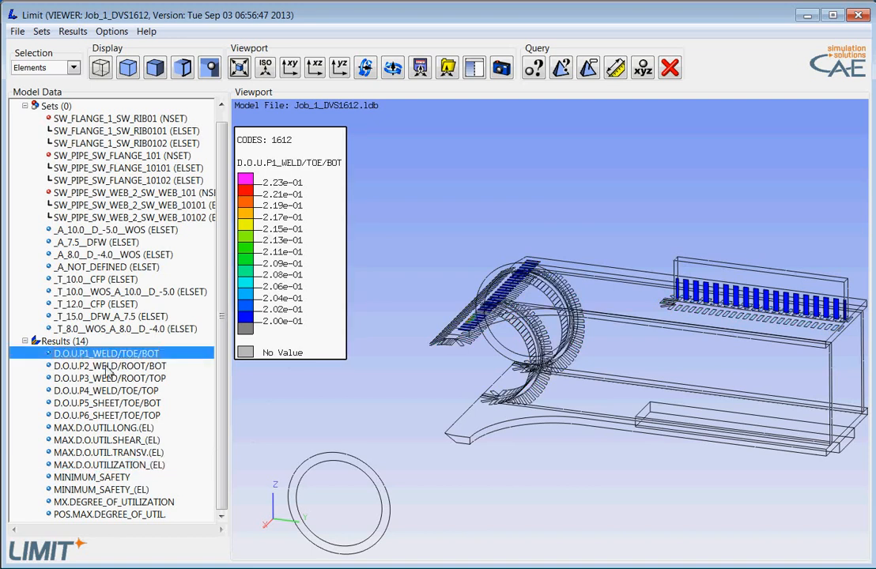
{"action": "left_click", "coordinate": [108, 367]}
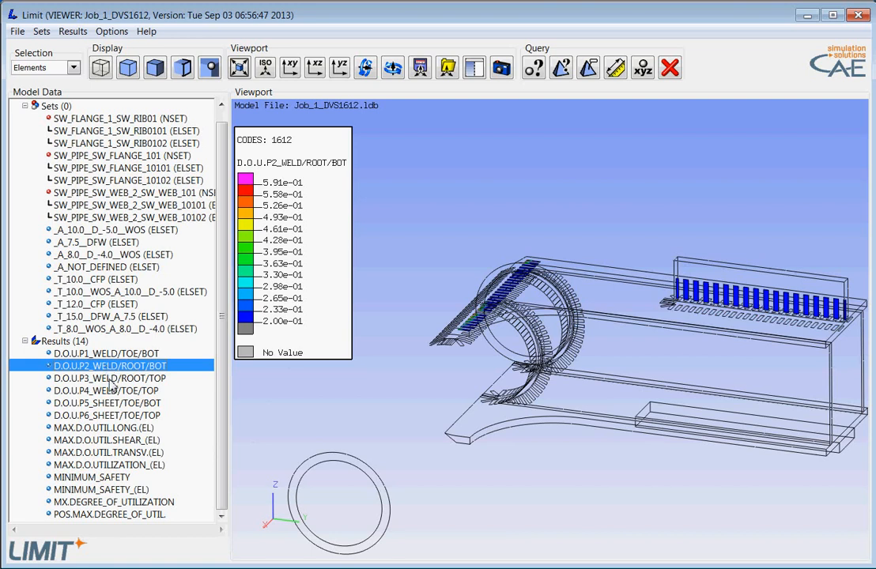
{"action": "left_click", "coordinate": [111, 379]}
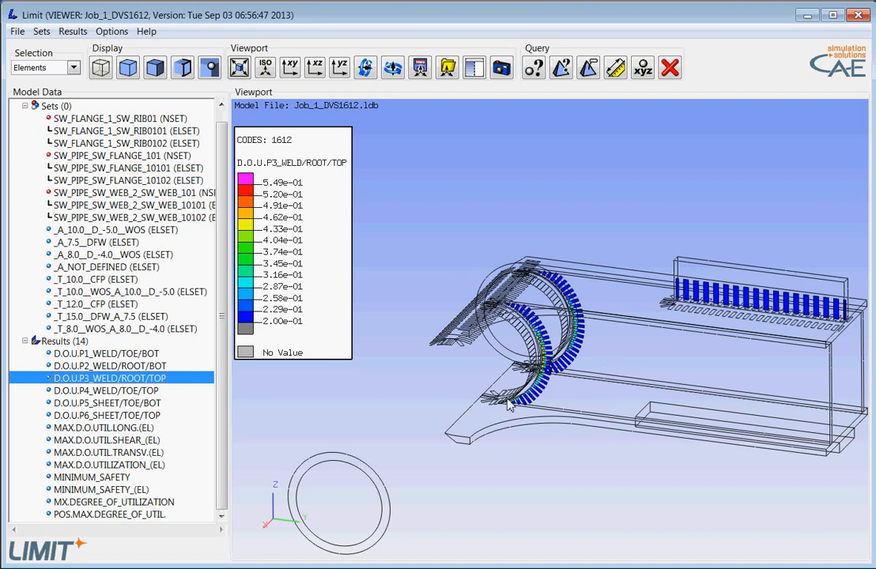
{"action": "scroll", "coordinate": [545, 343], "scroll_direction": "up", "scroll_amount": 3}
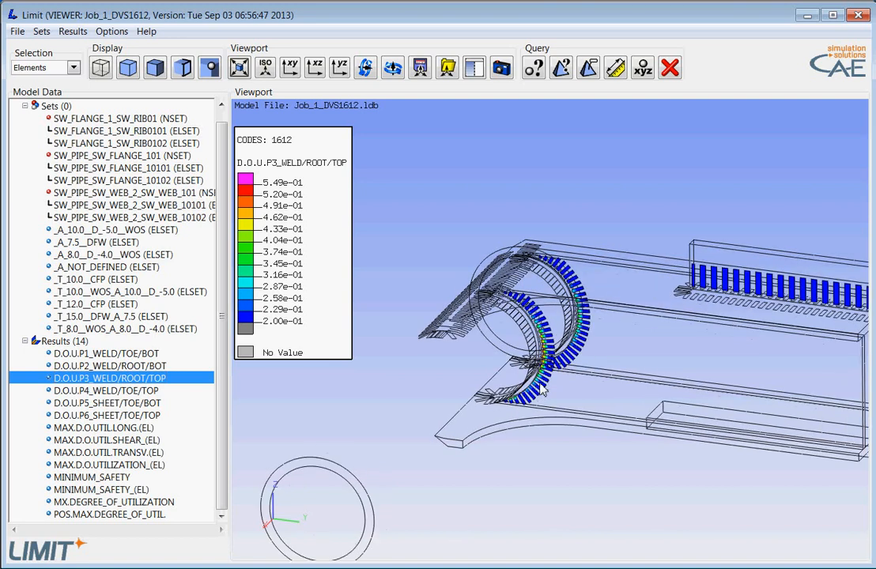
{"action": "scroll", "coordinate": [497, 275], "scroll_direction": "up", "scroll_amount": 2}
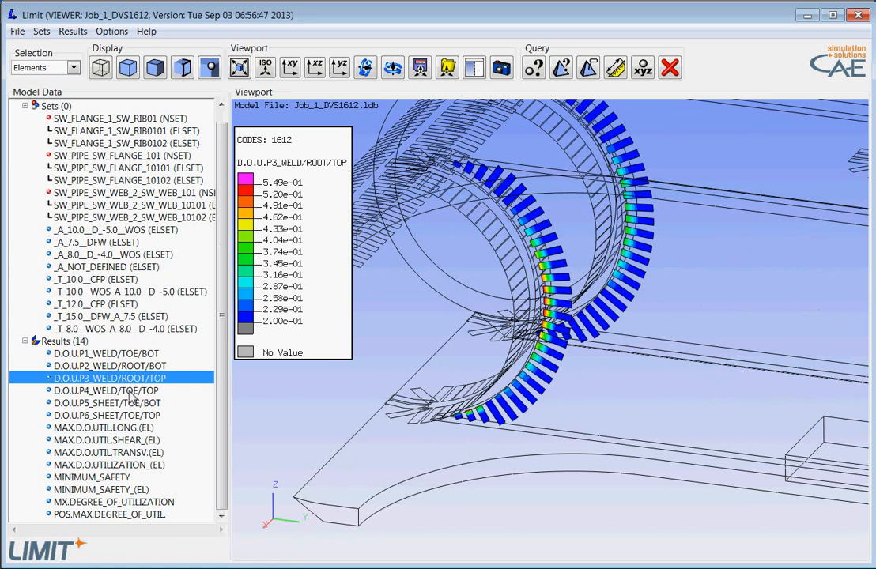
{"action": "scroll", "coordinate": [249, 410], "scroll_direction": "down", "scroll_amount": 4}
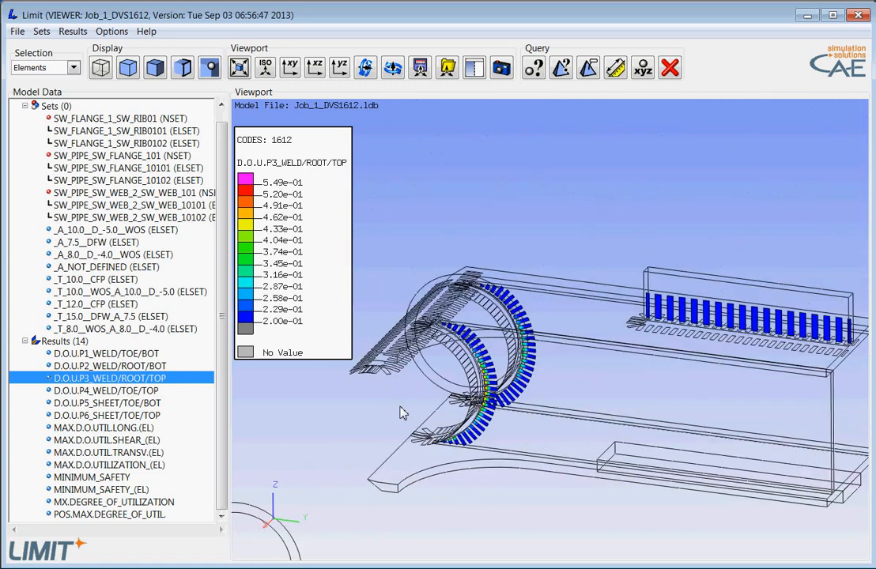
Compare the MAX.D.O.UTIL.LONG.(EL) and MAX.D.O.UTIL.SHEAR_(EL) results on the weld sensors
{"action": "left_click", "coordinate": [119, 428]}
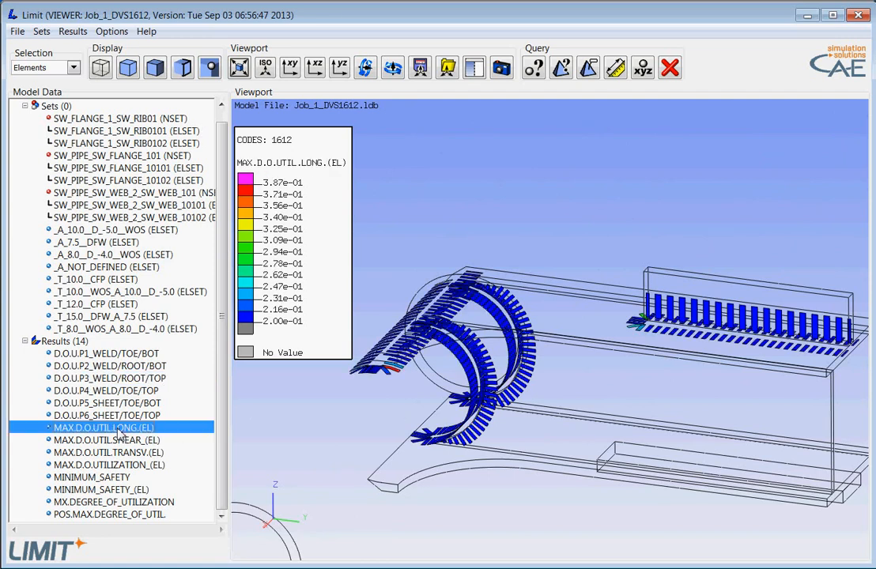
{"action": "mouse_move", "coordinate": [453, 441]}
{"action": "middle_mouse_down"}
{"action": "mouse_move", "coordinate": [460, 455]}
{"action": "mouse_move", "coordinate": [446, 457]}
{"action": "middle_mouse_up"}
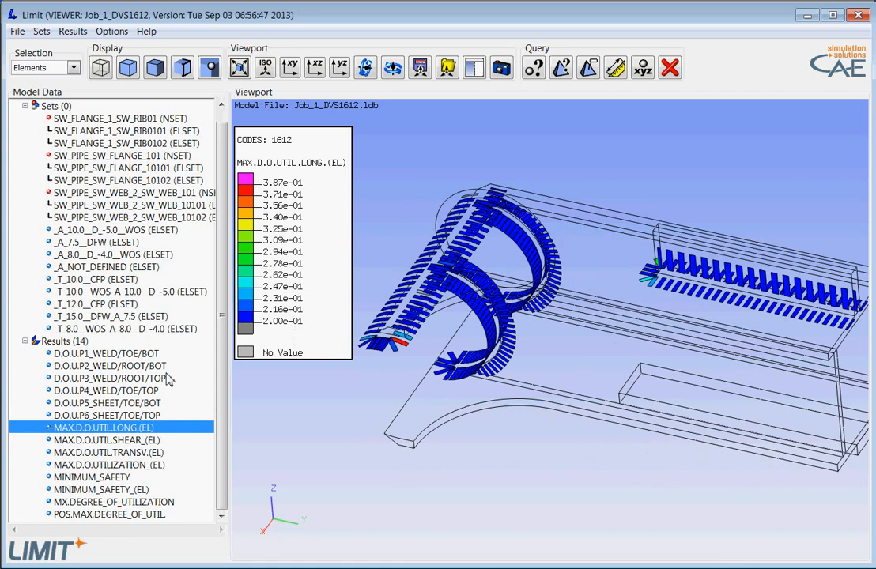
{"action": "left_click", "coordinate": [107, 441]}
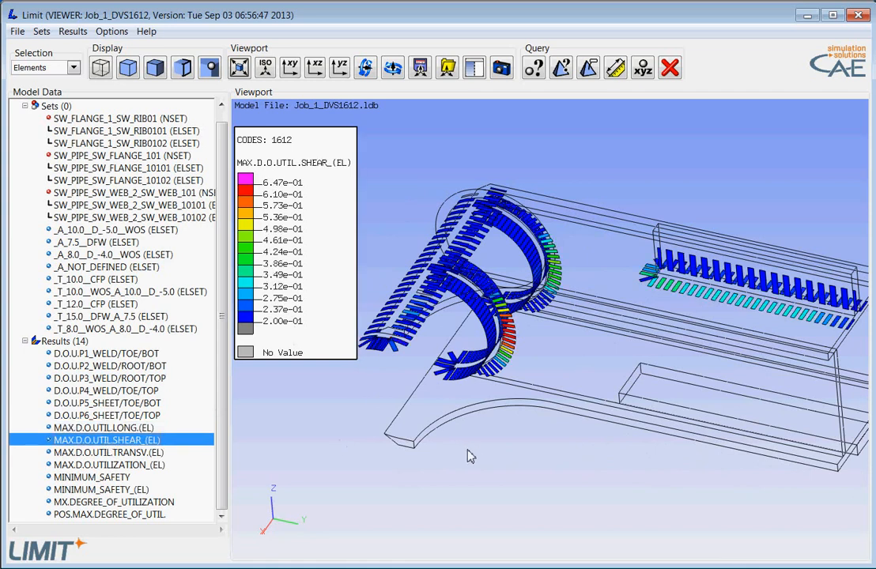
{"action": "middle_click_drag", "start_coordinate": [469, 456], "coordinate": [469, 416]}
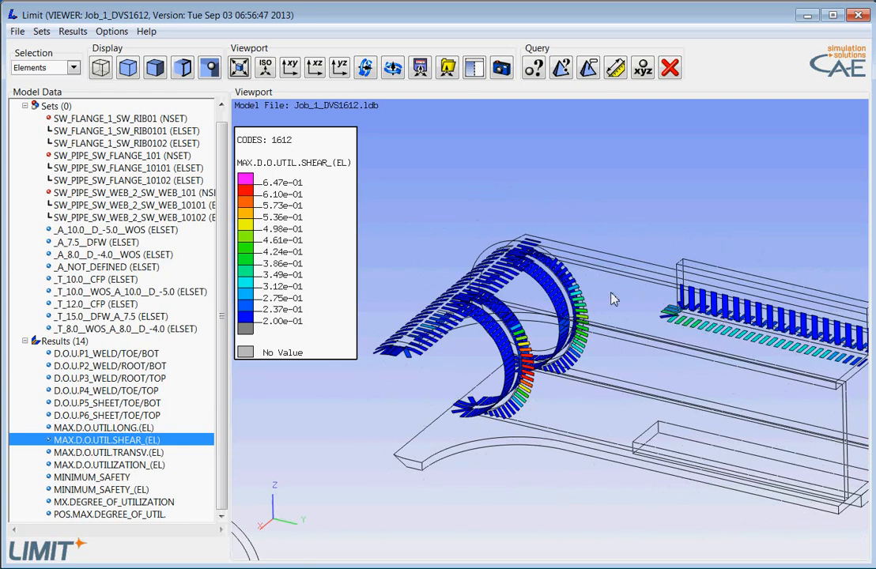
Display the MAX.D.O.UTIL.TRANSV.(EL) result and inspect it on the weld sensors
{"action": "left_click", "coordinate": [111, 452]}
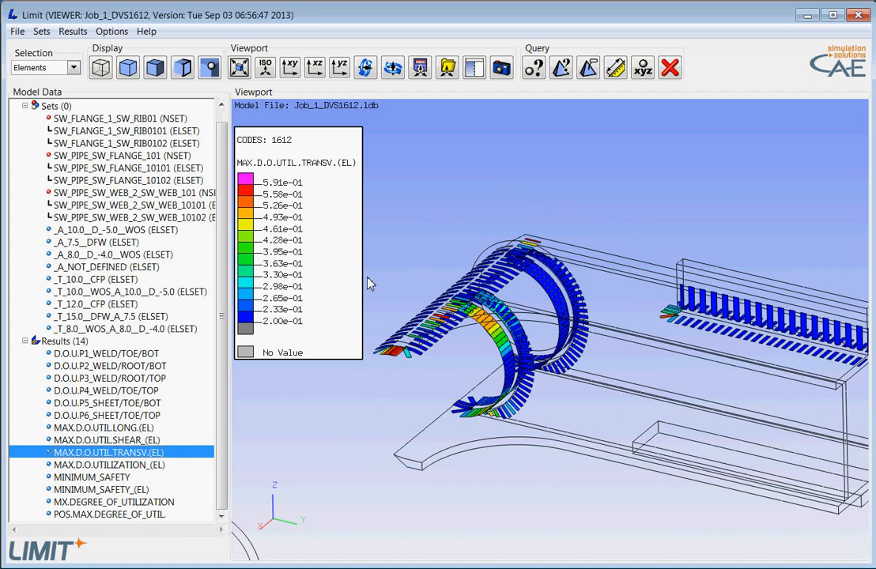
{"action": "middle_click_drag", "start_coordinate": [544, 320], "coordinate": [543, 327]}
{"action": "scroll", "coordinate": [450, 406], "scroll_direction": "down", "scroll_amount": 2}
{"action": "middle_click_drag", "start_coordinate": [450, 409], "coordinate": [462, 421]}
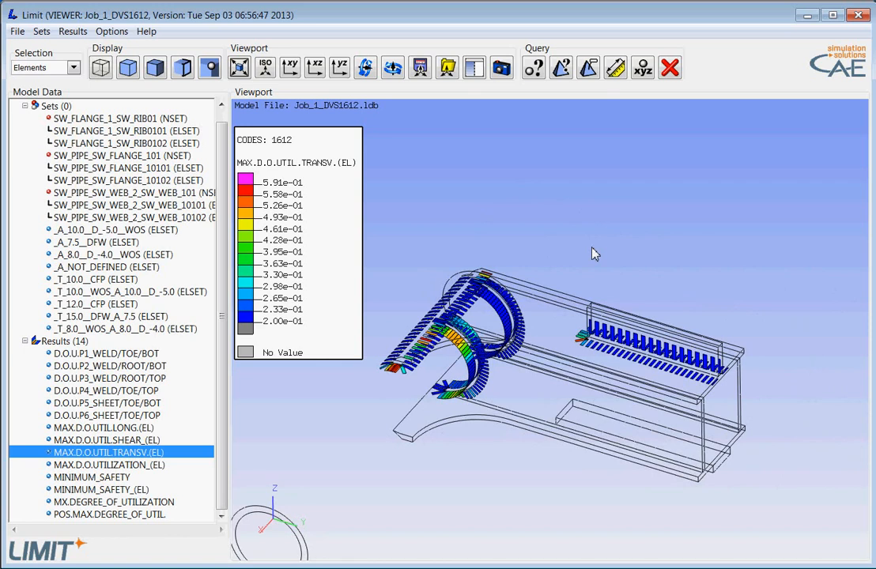
{"action": "scroll", "coordinate": [437, 358], "scroll_direction": "up", "scroll_amount": 3}
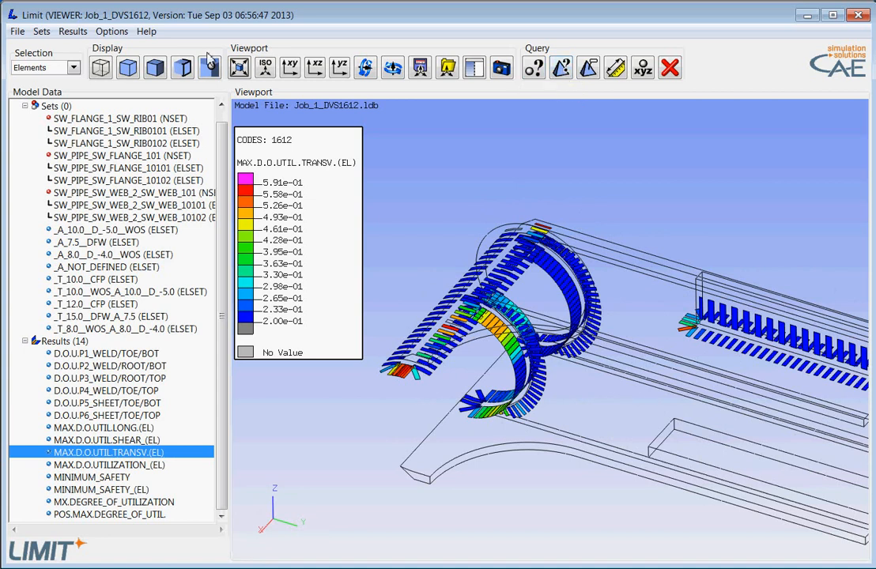
Restrict selection to 2D elements and query the transverse utilization of the orange sensor element at the rib weld's end
{"action": "left_click", "coordinate": [73, 68]}
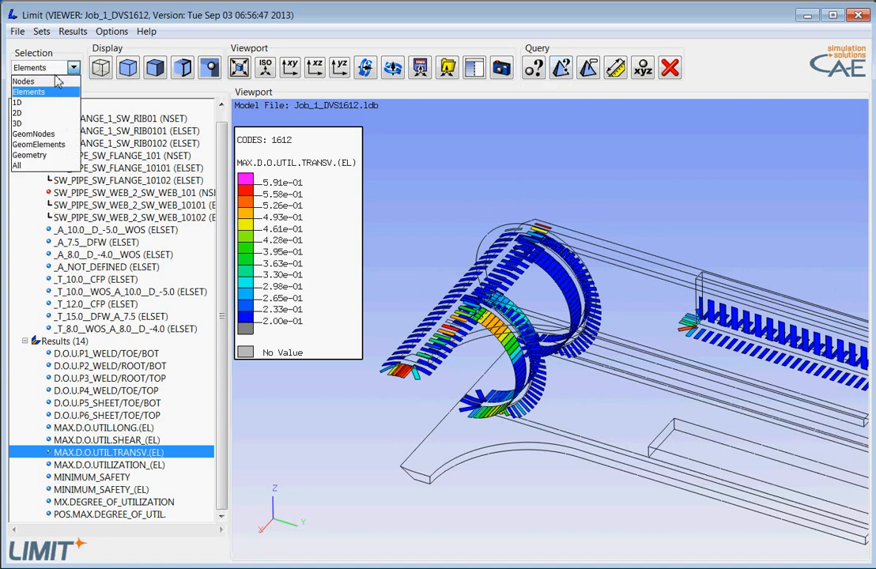
{"action": "left_click", "coordinate": [42, 116]}
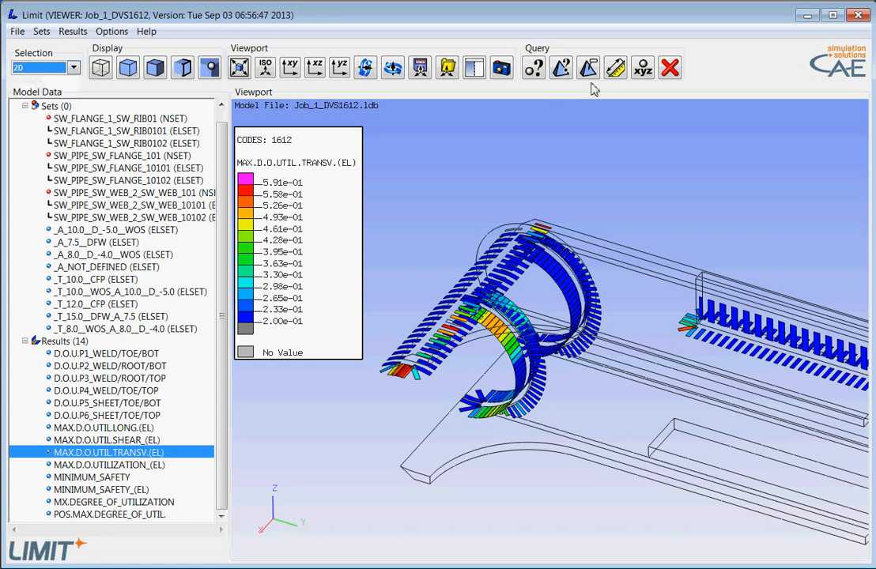
{"action": "left_click", "coordinate": [561, 68]}
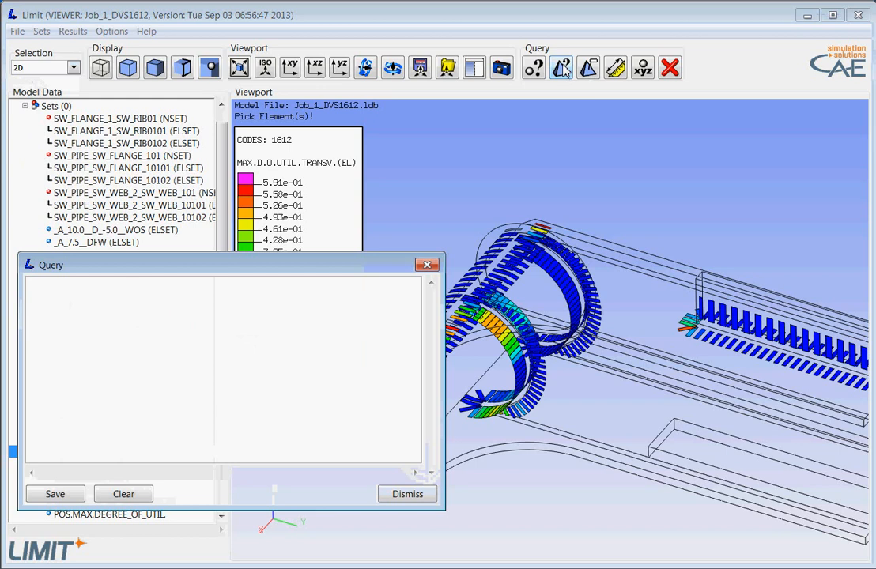
{"action": "scroll", "coordinate": [680, 360], "scroll_direction": "up", "scroll_amount": 5}
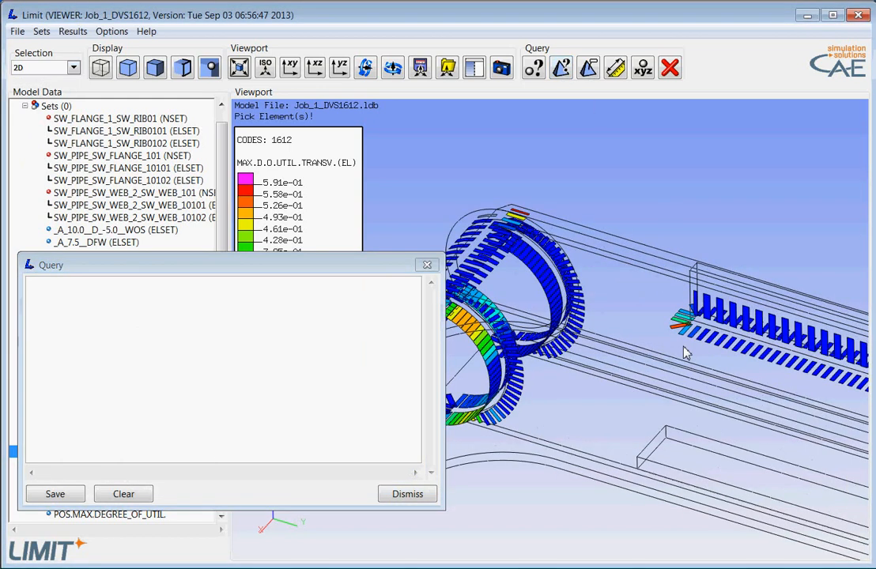
{"action": "left_click", "coordinate": [589, 293]}
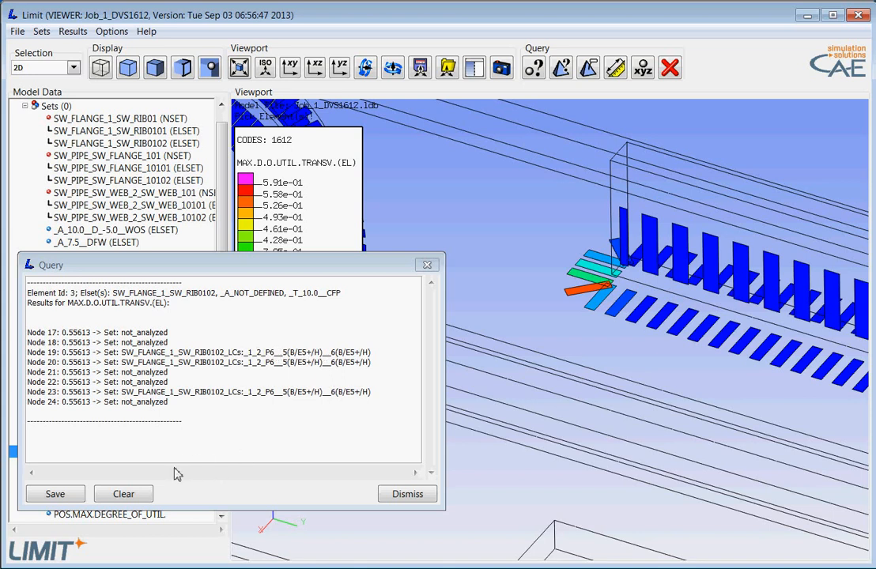
{"action": "left_click", "coordinate": [407, 494]}
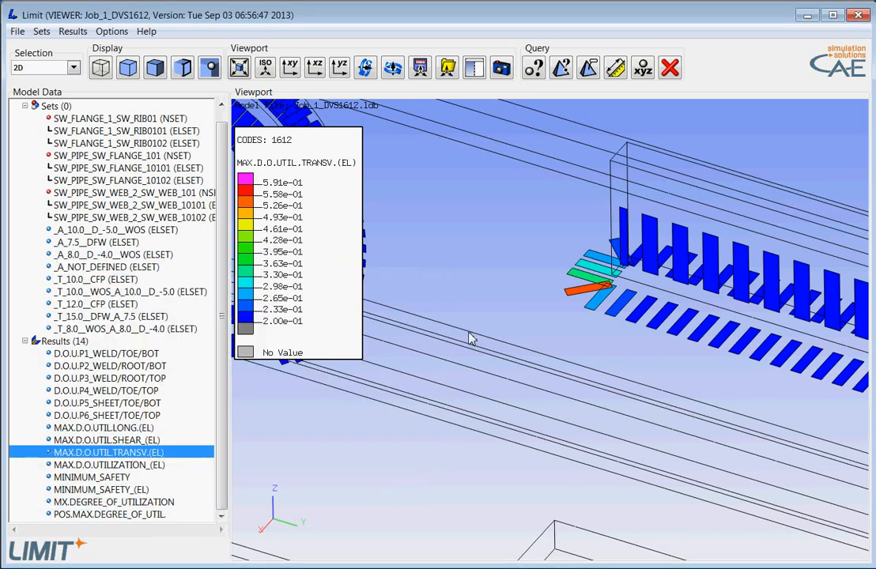
Examine the transverse utilization on all weld sensors from the front and the opposite side of the model
{"action": "scroll", "coordinate": [399, 371], "scroll_direction": "down", "scroll_amount": 1}
{"action": "scroll", "coordinate": [399, 370], "scroll_direction": "down", "scroll_amount": 4}
{"action": "middle_click_drag", "start_coordinate": [525, 376], "coordinate": [602, 349]}
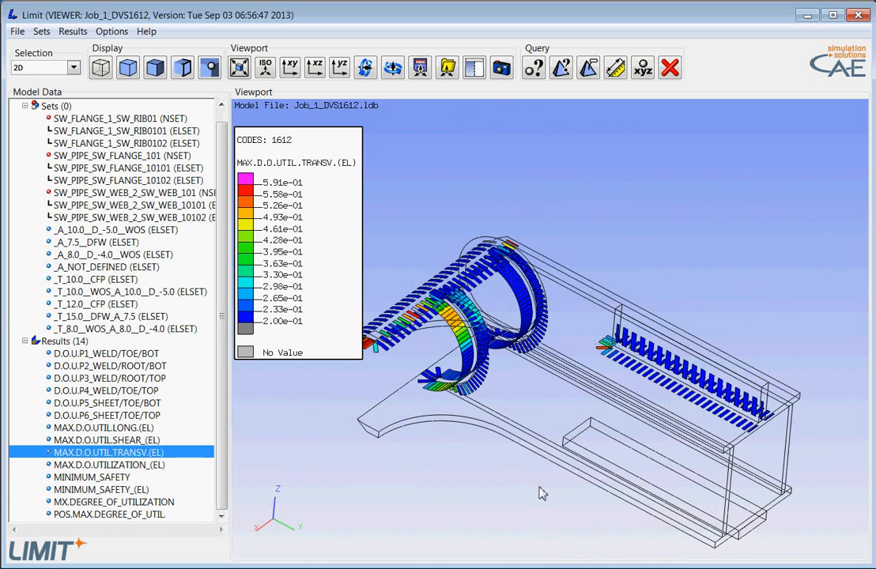
{"action": "scroll", "coordinate": [512, 183], "scroll_direction": "down", "scroll_amount": 2}
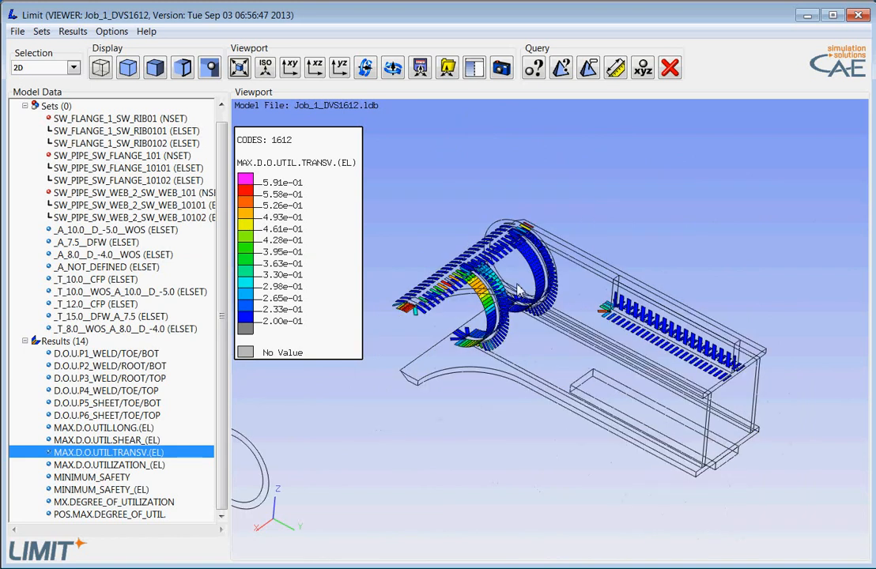
{"action": "mouse_move", "coordinate": [520, 291]}
{"action": "middle_mouse_down"}
{"action": "mouse_move", "coordinate": [529, 282]}
{"action": "mouse_move", "coordinate": [516, 305]}
{"action": "mouse_move", "coordinate": [488, 302]}
{"action": "mouse_move", "coordinate": [508, 314]}
{"action": "mouse_move", "coordinate": [480, 327]}
{"action": "mouse_move", "coordinate": [504, 317]}
{"action": "mouse_move", "coordinate": [521, 287]}
{"action": "middle_mouse_up"}
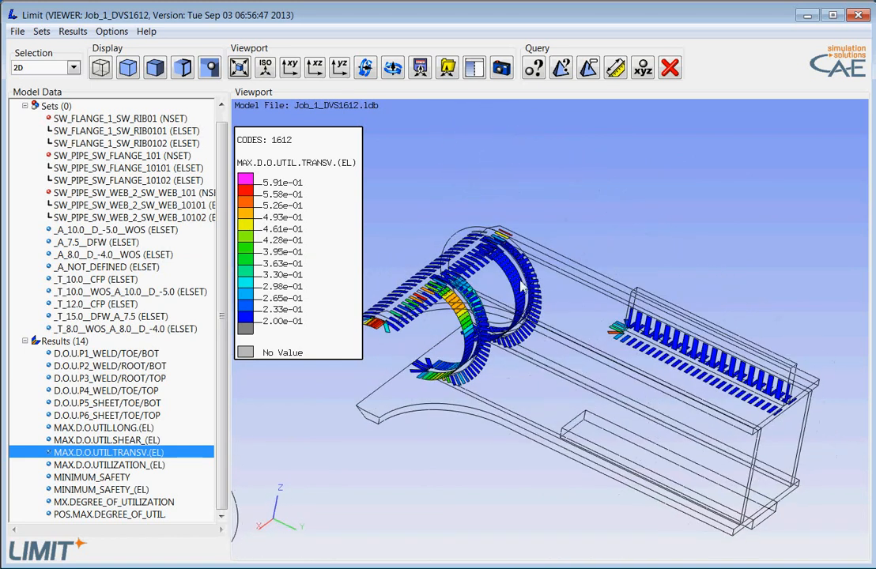
{"action": "middle_click_drag", "start_coordinate": [518, 387], "coordinate": [553, 430]}
{"action": "scroll", "coordinate": [461, 190], "scroll_direction": "down", "scroll_amount": 3}
{"action": "middle_click_drag", "start_coordinate": [525, 397], "coordinate": [723, 446]}
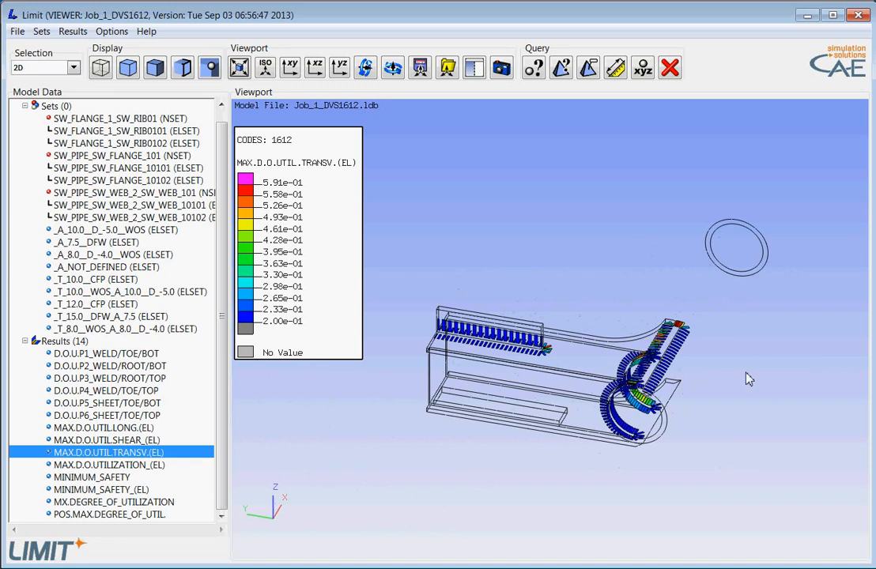
{"action": "scroll", "coordinate": [749, 380], "scroll_direction": "up", "scroll_amount": 3}
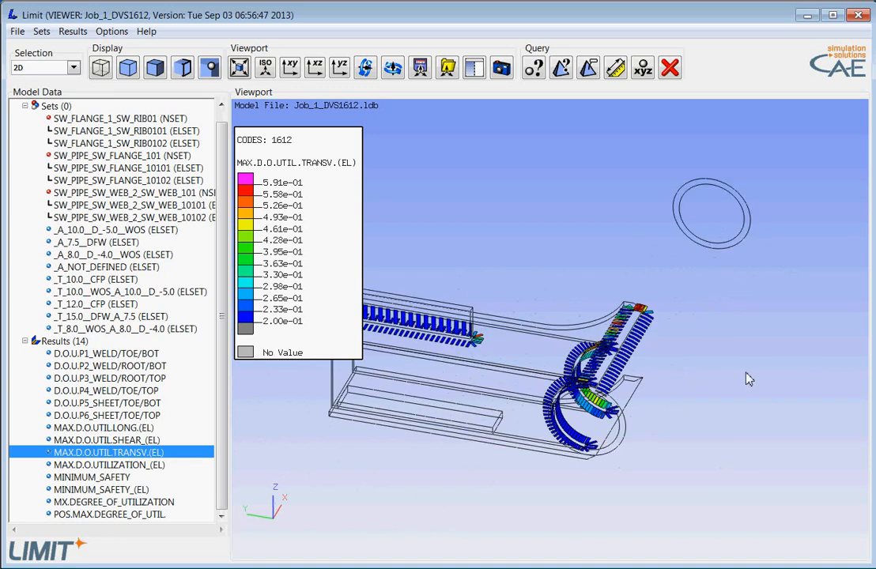
{"action": "scroll", "coordinate": [690, 469], "scroll_direction": "down", "scroll_amount": 3}
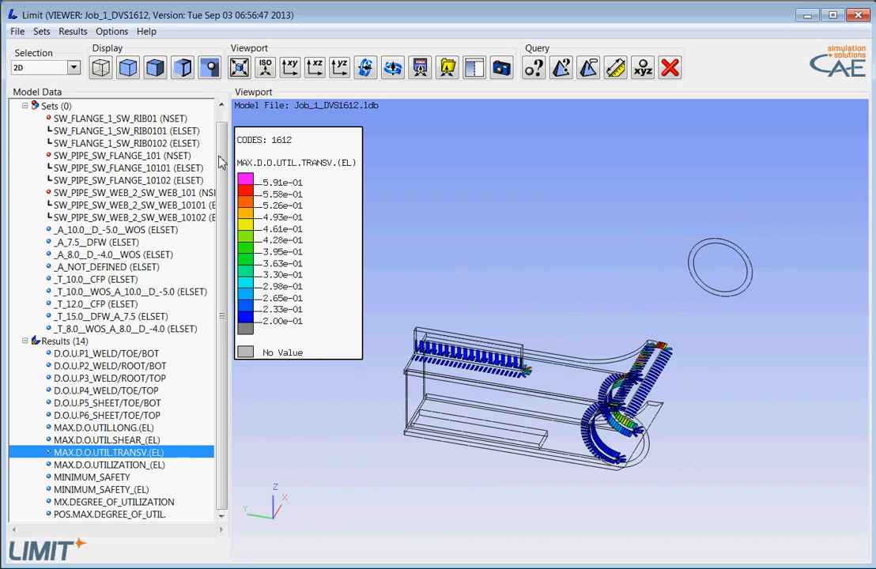